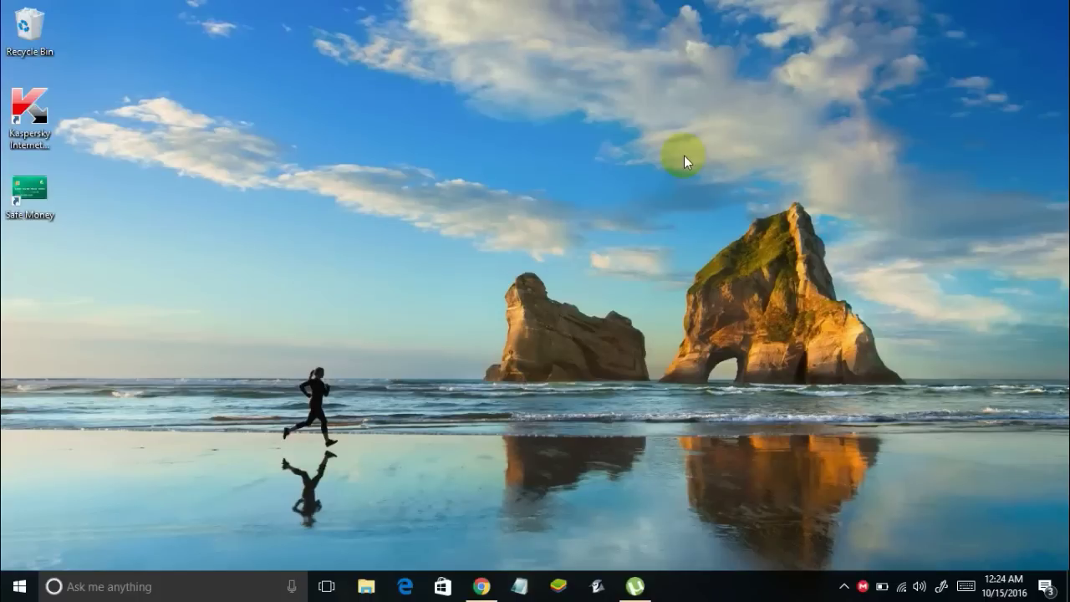
Launch Google Chrome from the Windows taskbar
click(485, 588)
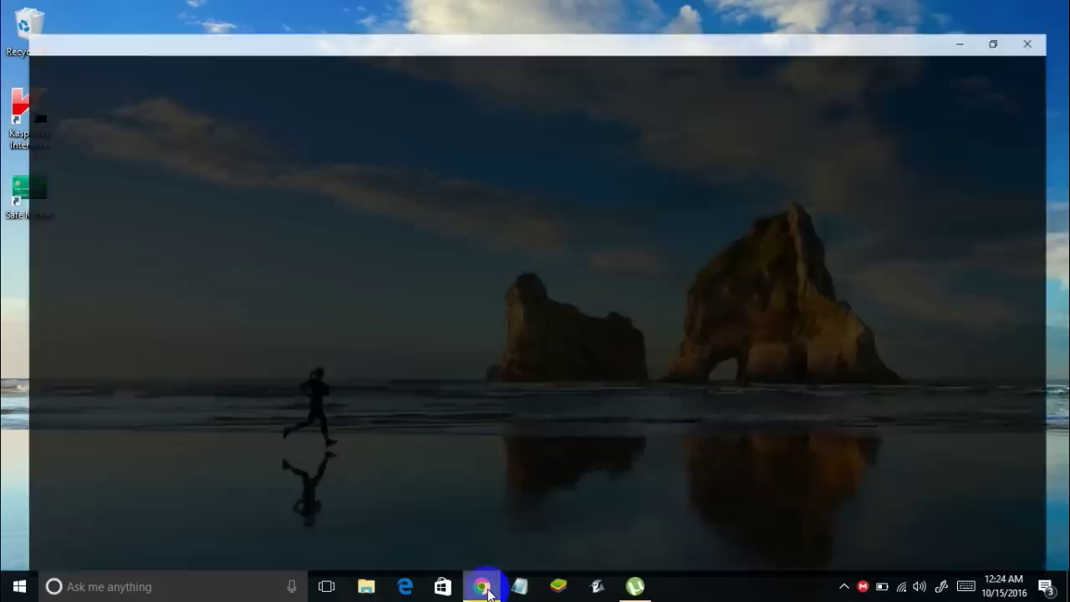
Download the OSSN v4.2 installer zip from the OSSN site and save it to Downloads
click(347, 38)
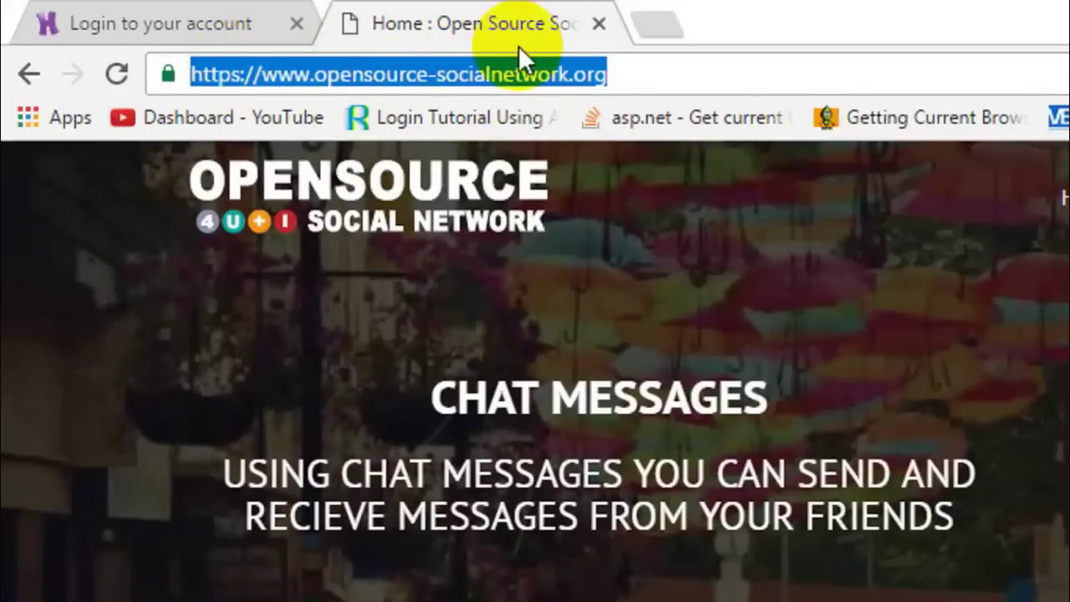
click(642, 74)
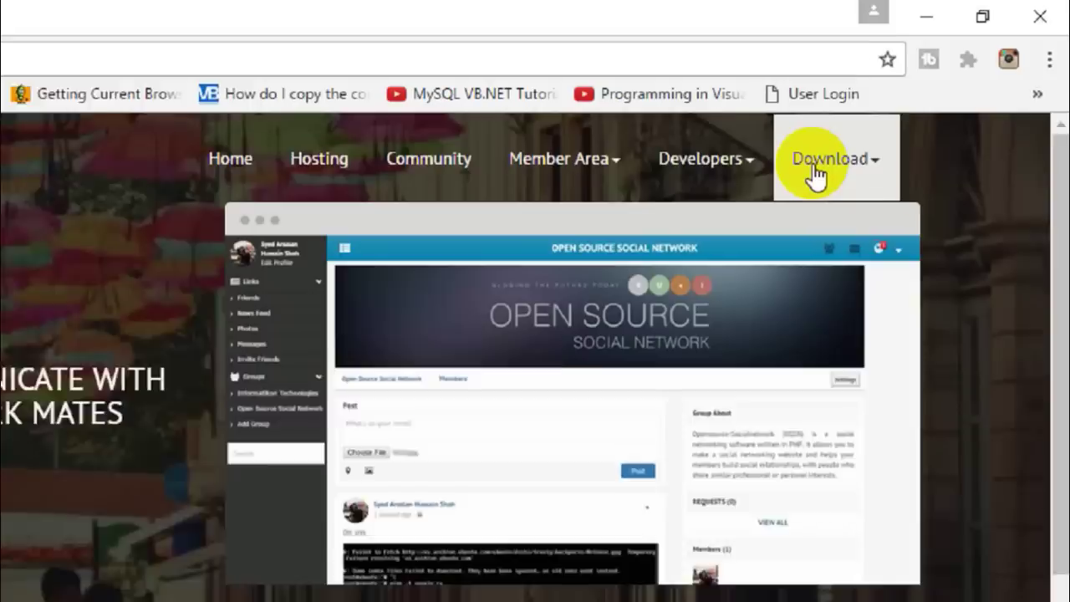
click(907, 104)
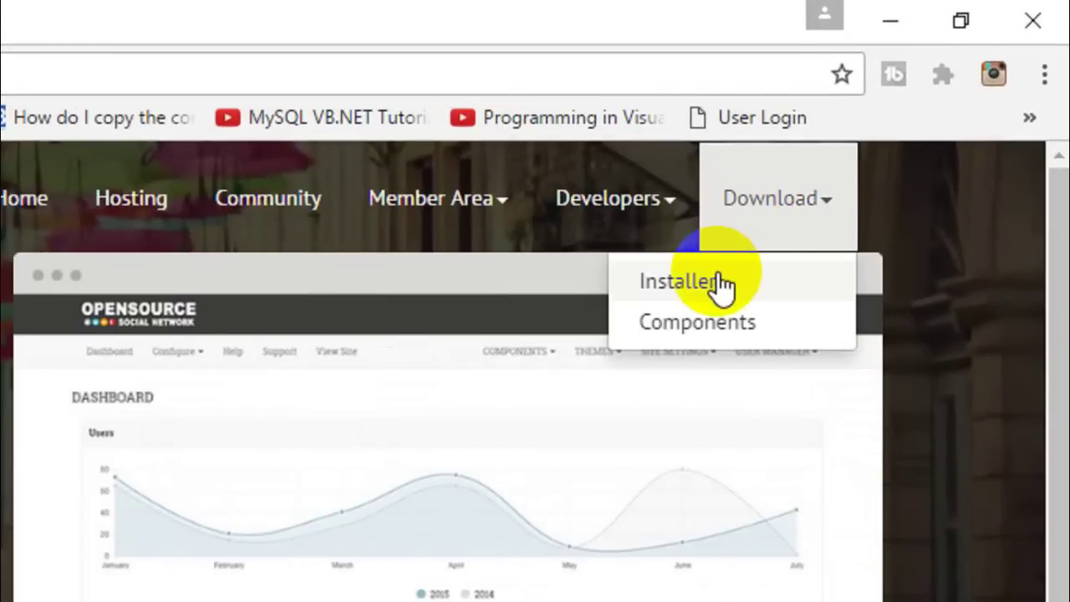
click(718, 283)
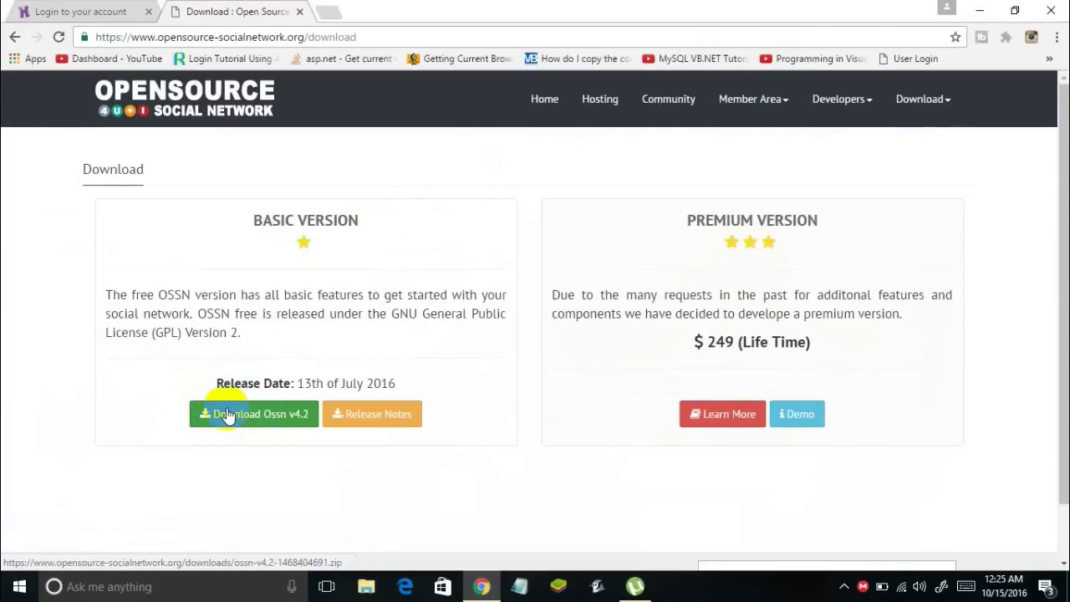
click(240, 415)
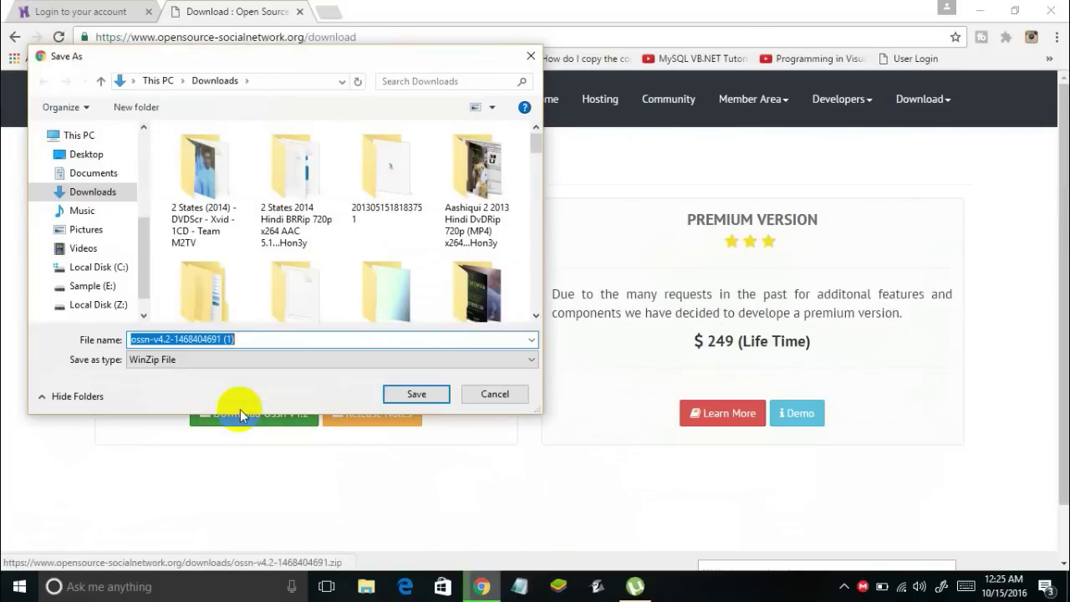
click(405, 390)
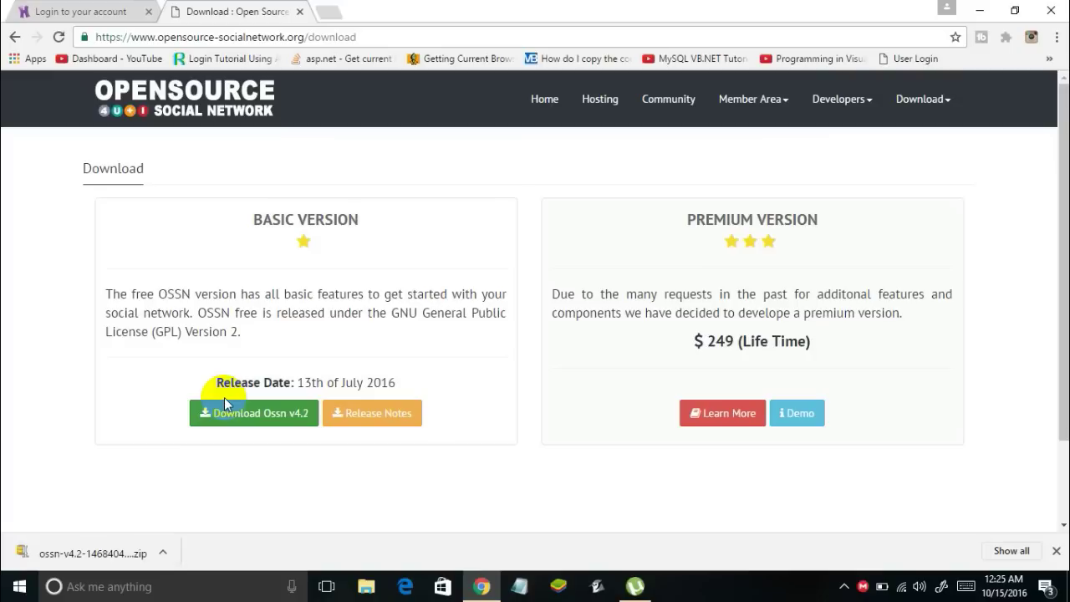
click(105, 12)
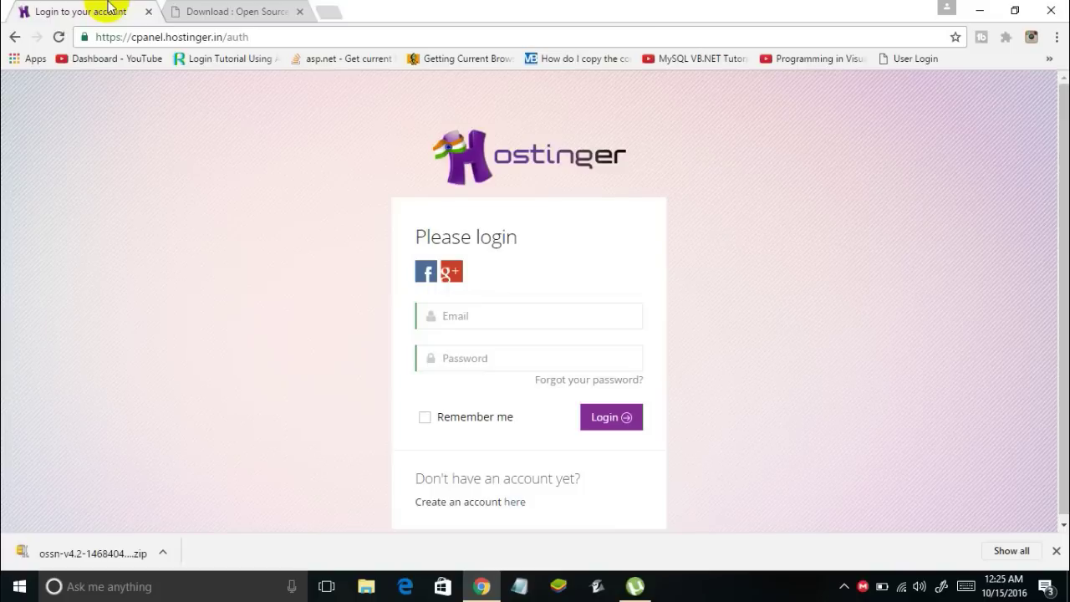
Sign in to Hostinger with the Facebook account and allow Hostinger to use the profile
click(188, 36)
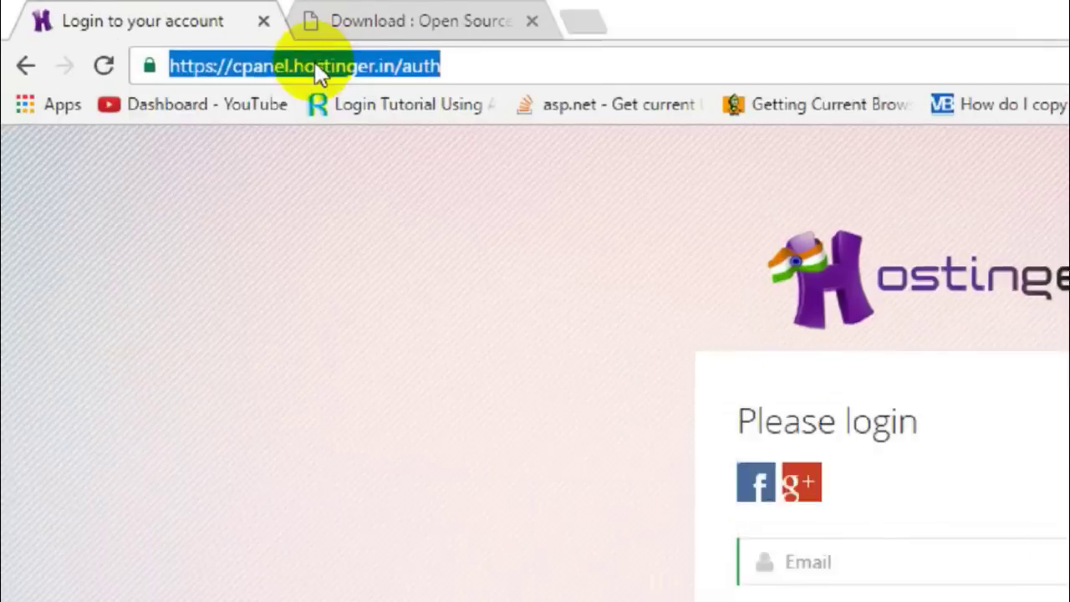
click(508, 68)
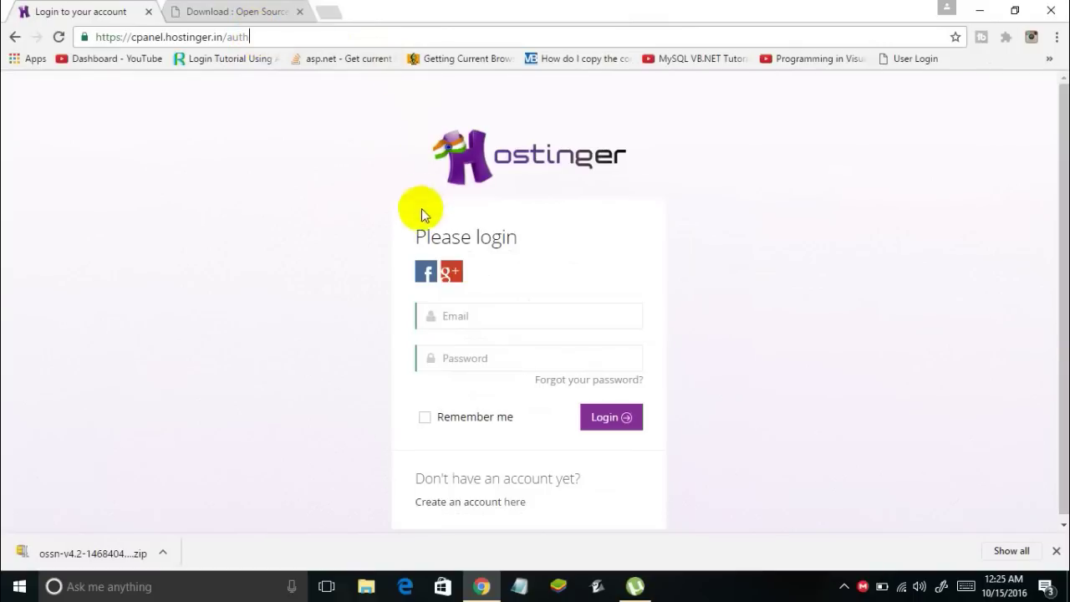
click(422, 277)
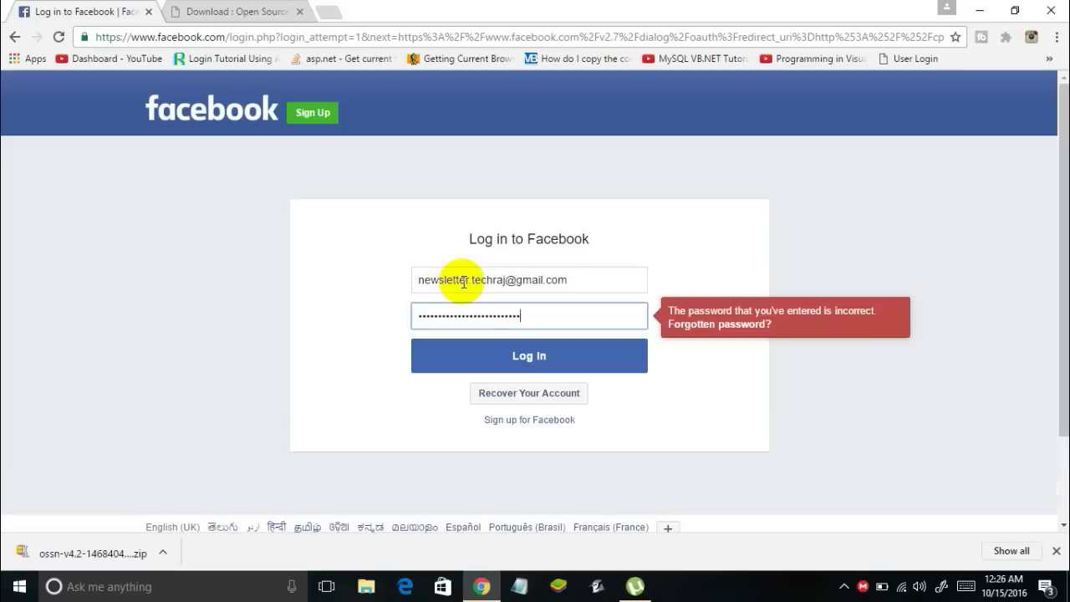
key(Return)
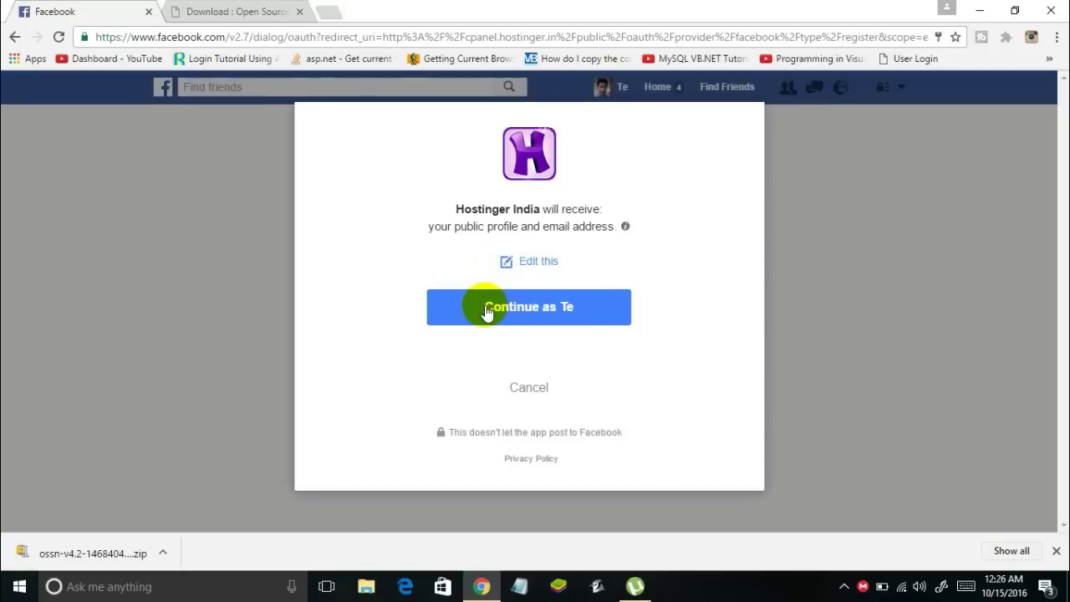
click(485, 308)
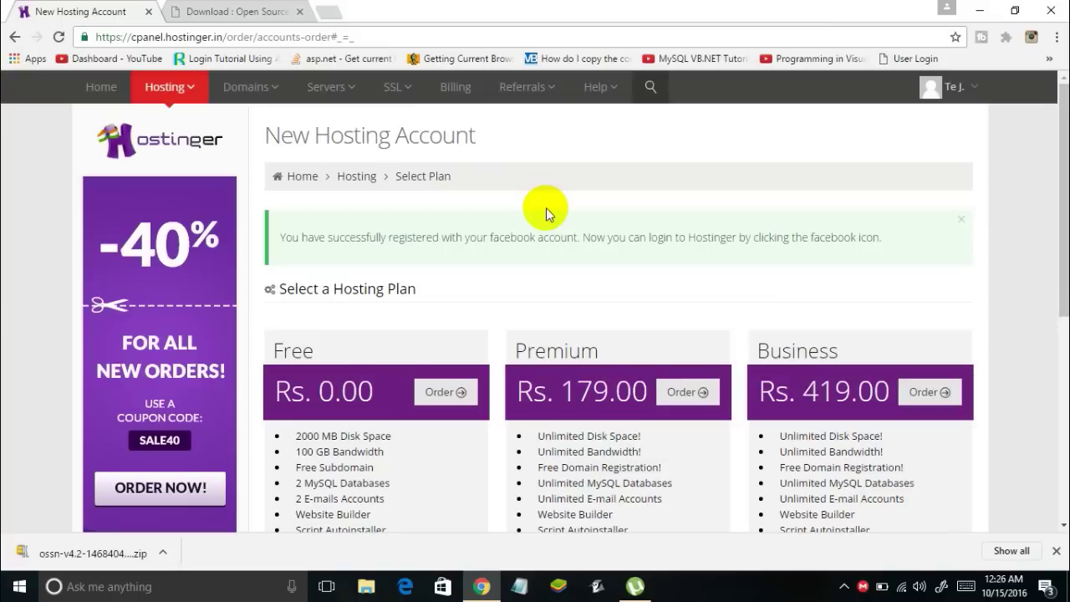
Order the Free plan and enter subdomain 'itsmyownfacebook' with the .esy.es ending
scroll(546, 214, down, 2)
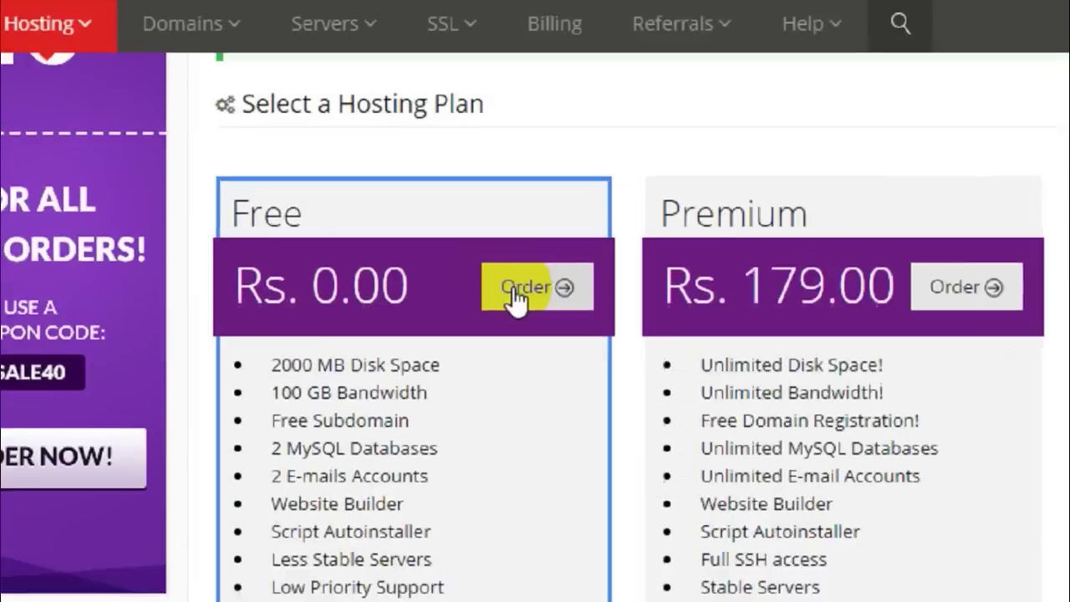
click(528, 293)
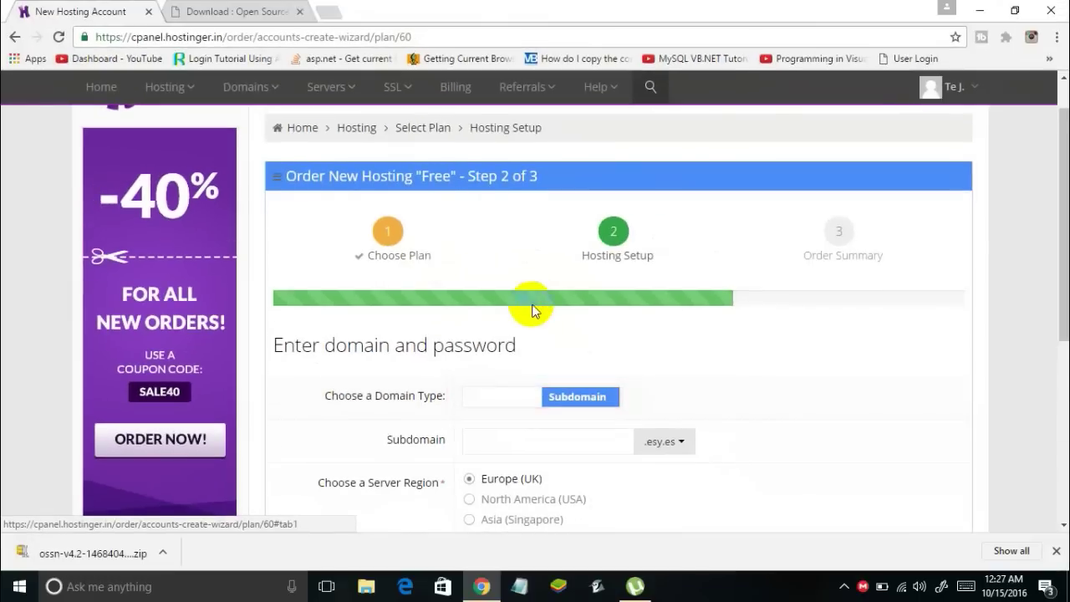
scroll(530, 306, down, 2)
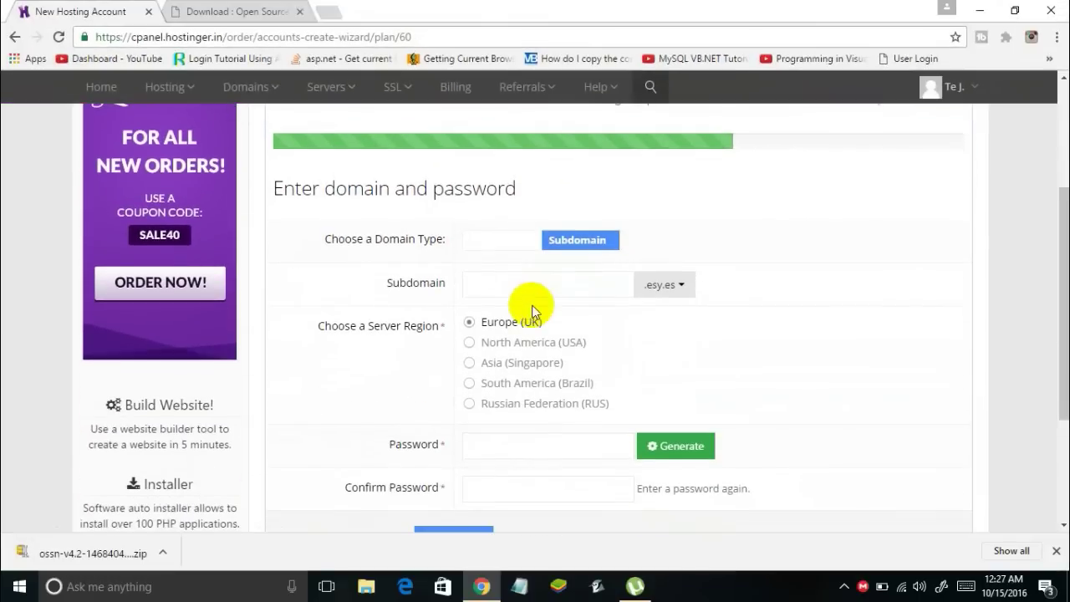
click(524, 283)
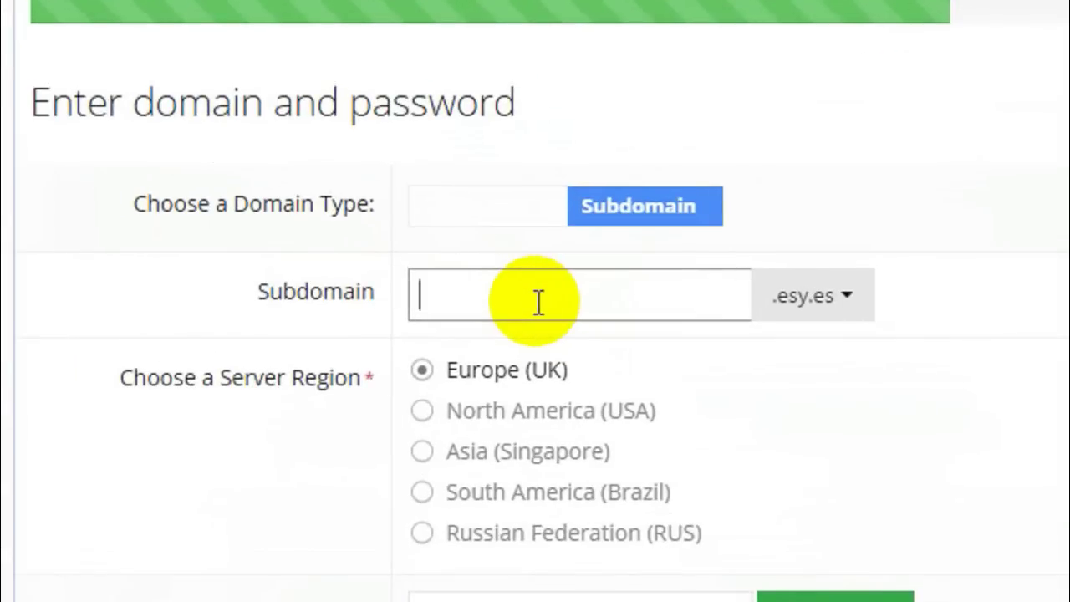
text(itsmyownfacebook)
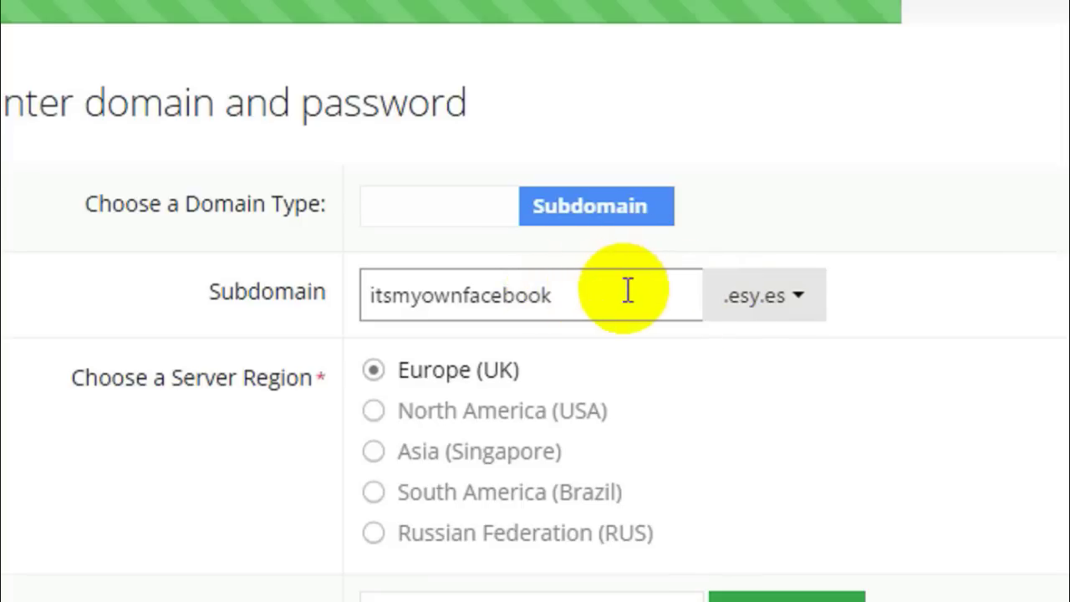
drag(557, 297, 363, 303)
click(544, 299)
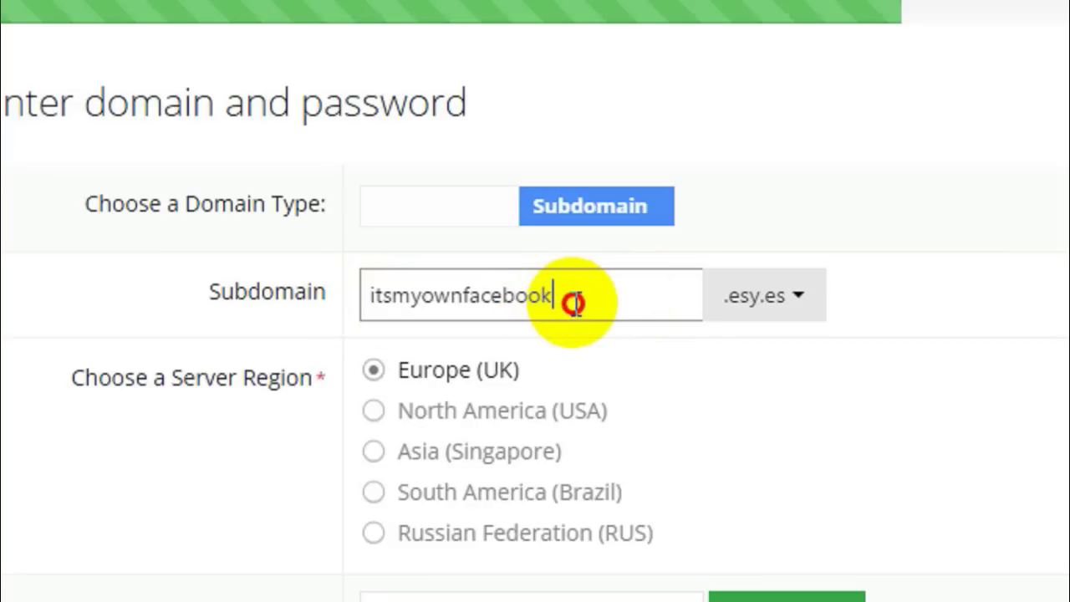
drag(574, 304, 437, 293)
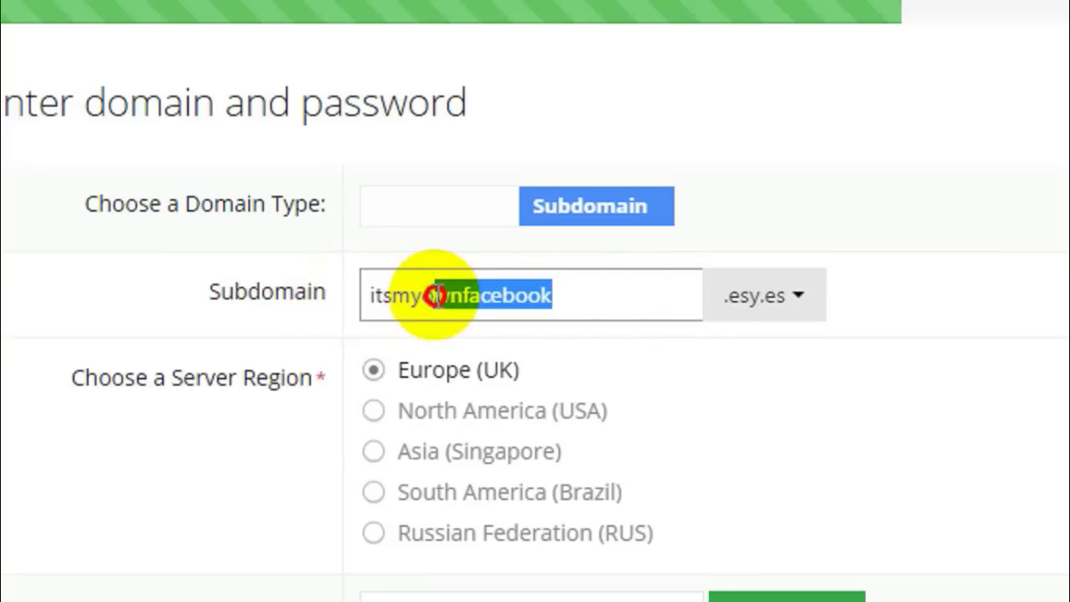
click(447, 293)
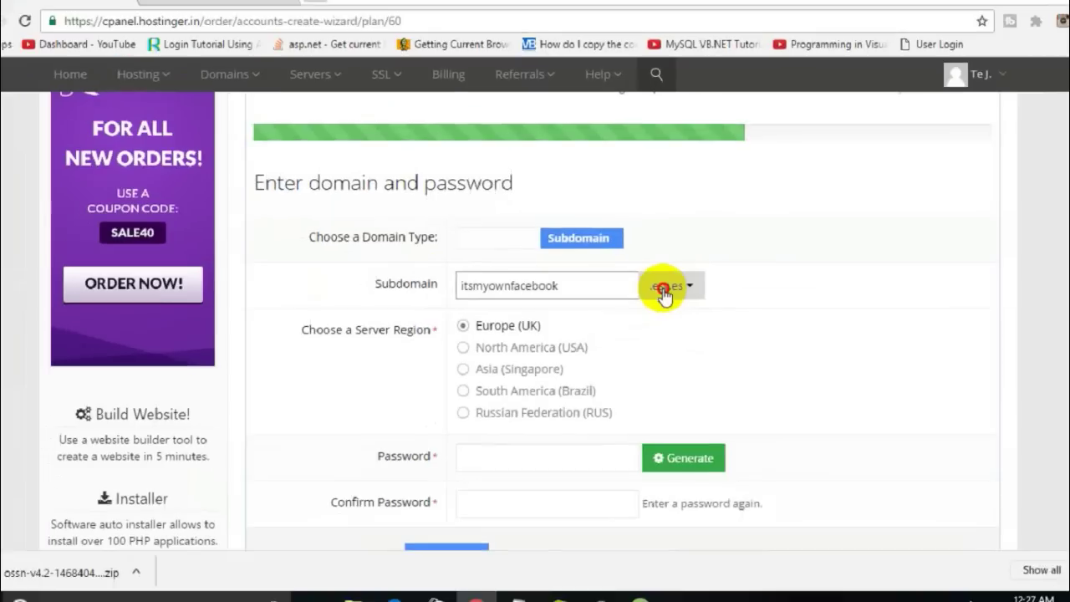
click(752, 311)
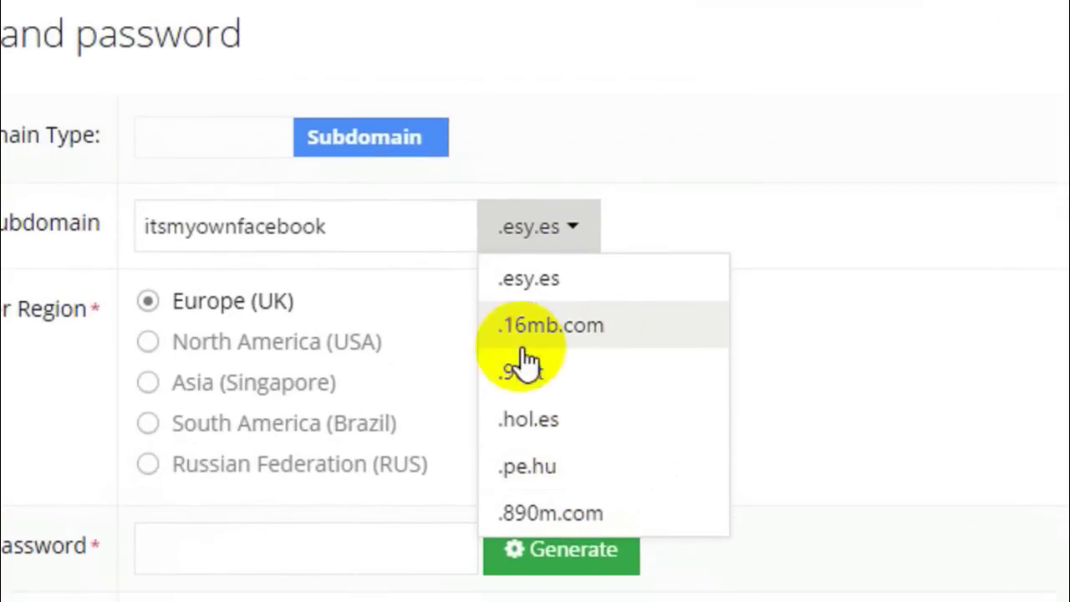
click(507, 264)
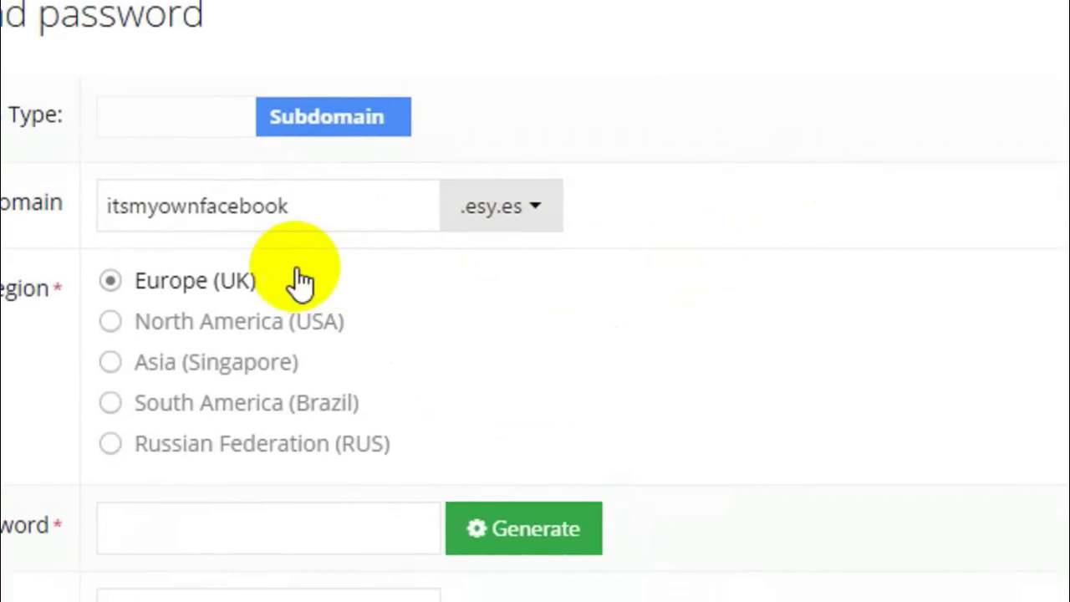
Fill in and confirm the hosting password, then submit; the subdomain is rejected as reserved
mouse_move(513, 362)
click(437, 527)
text(a*********)
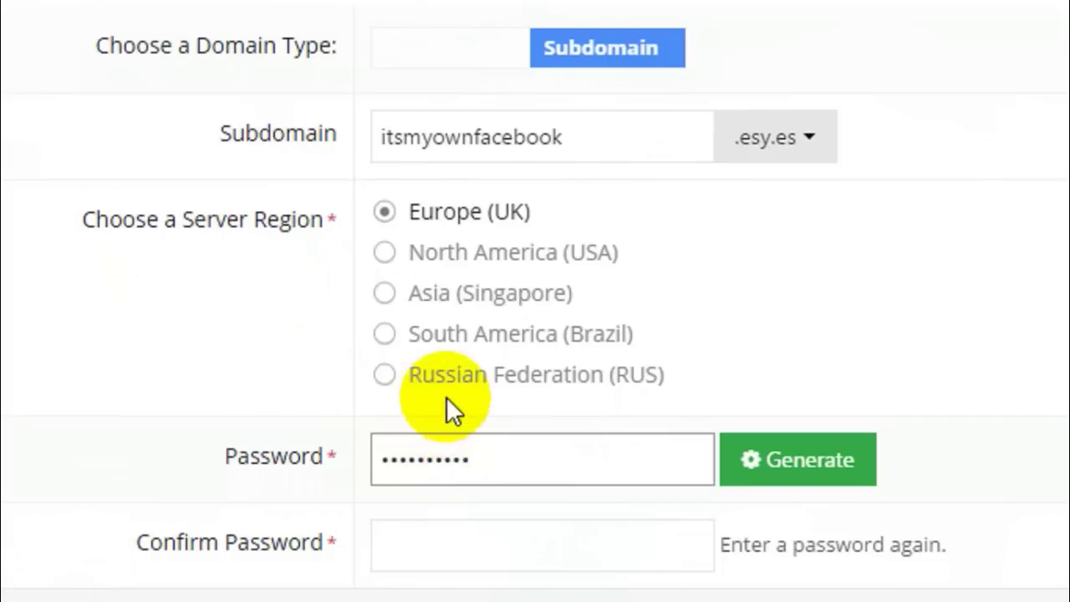
scroll(443, 397, down, 2)
click(470, 384)
text(******)
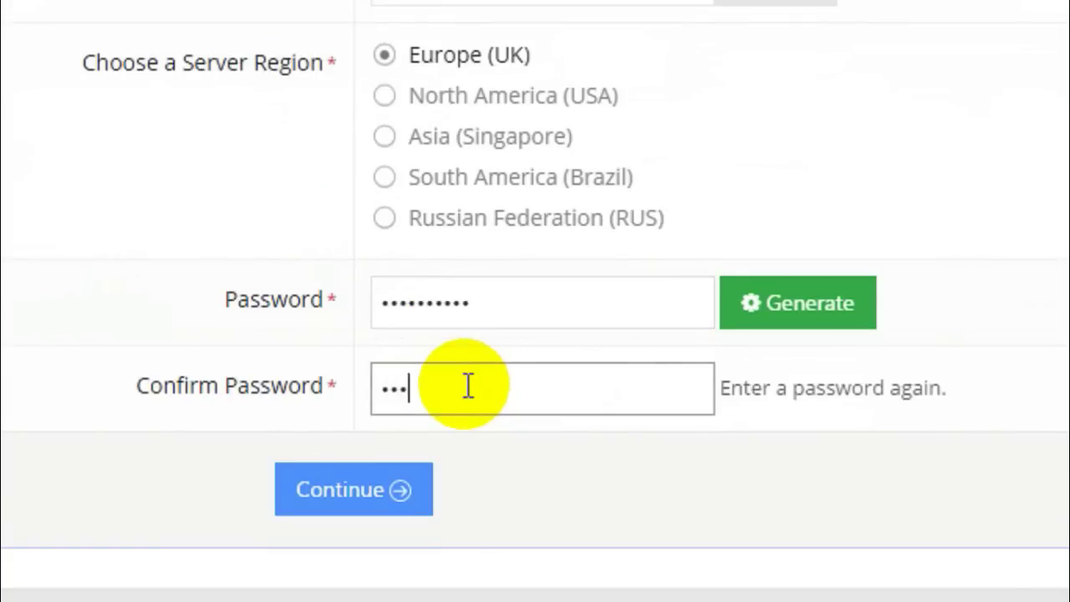
text(****)
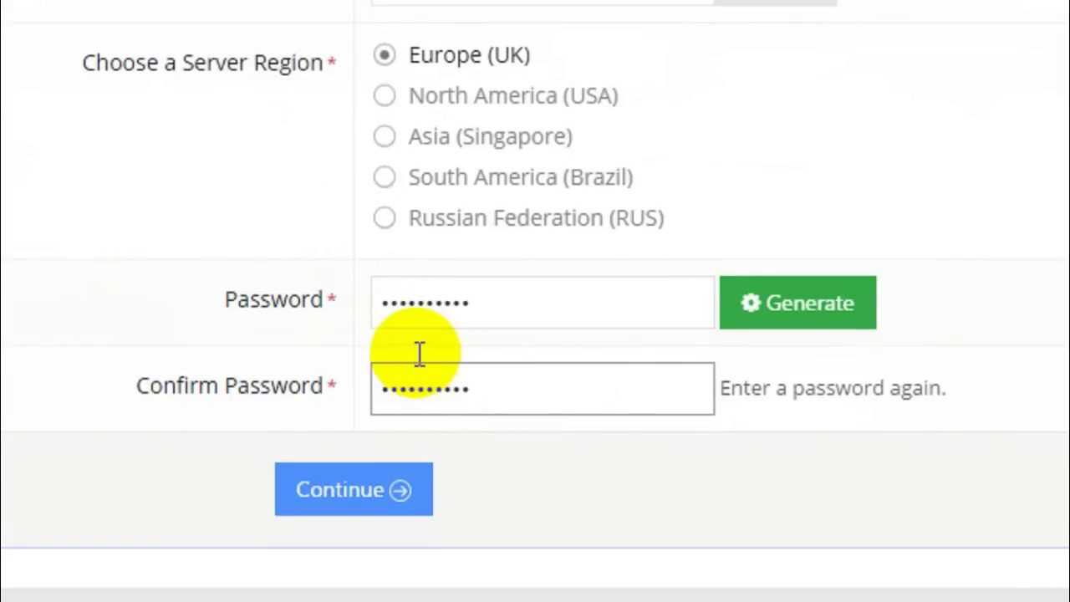
click(368, 477)
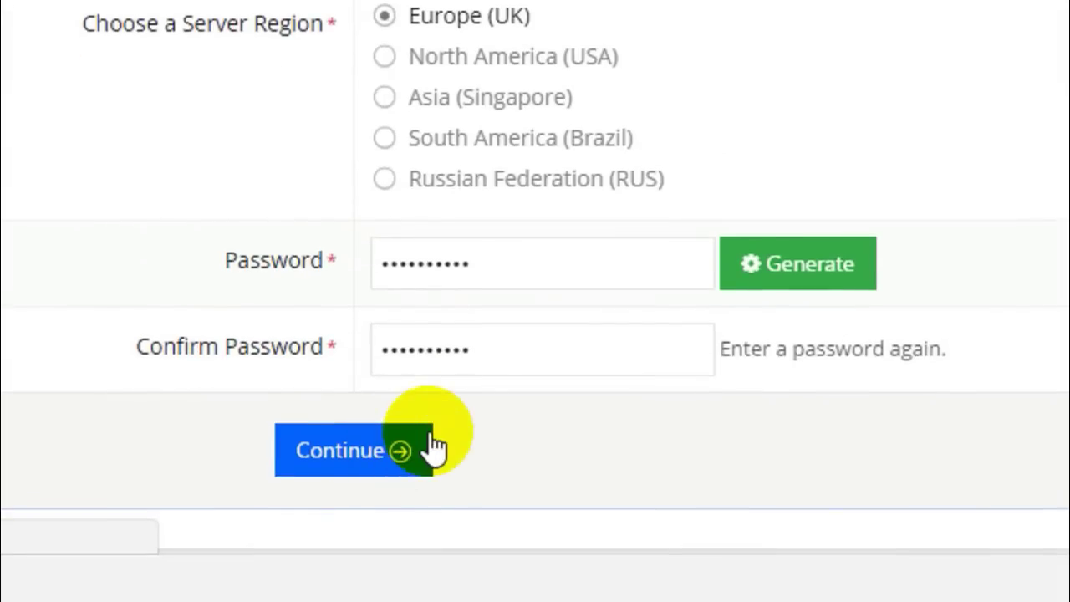
scroll(427, 84, up, 1)
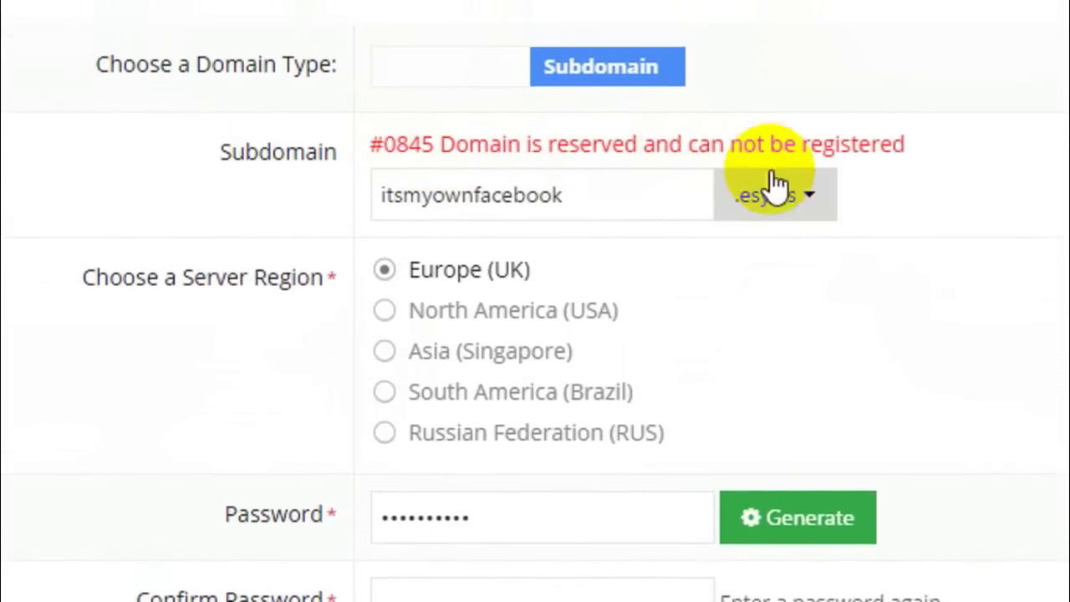
Try the .16mb.com ending, then append '156' to the subdomain with .esy.es and resubmit
click(781, 195)
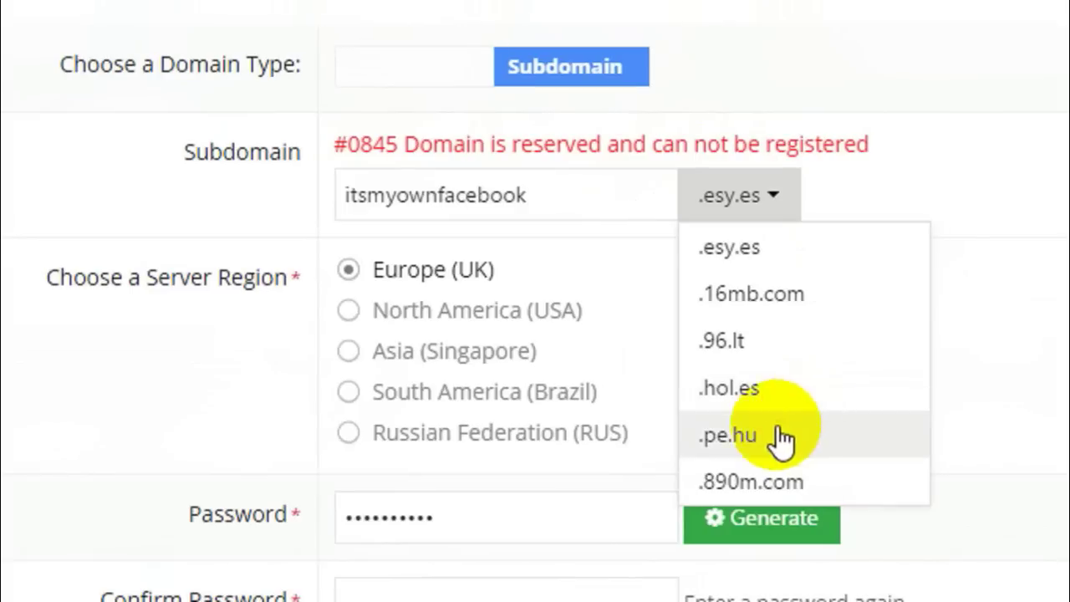
click(741, 292)
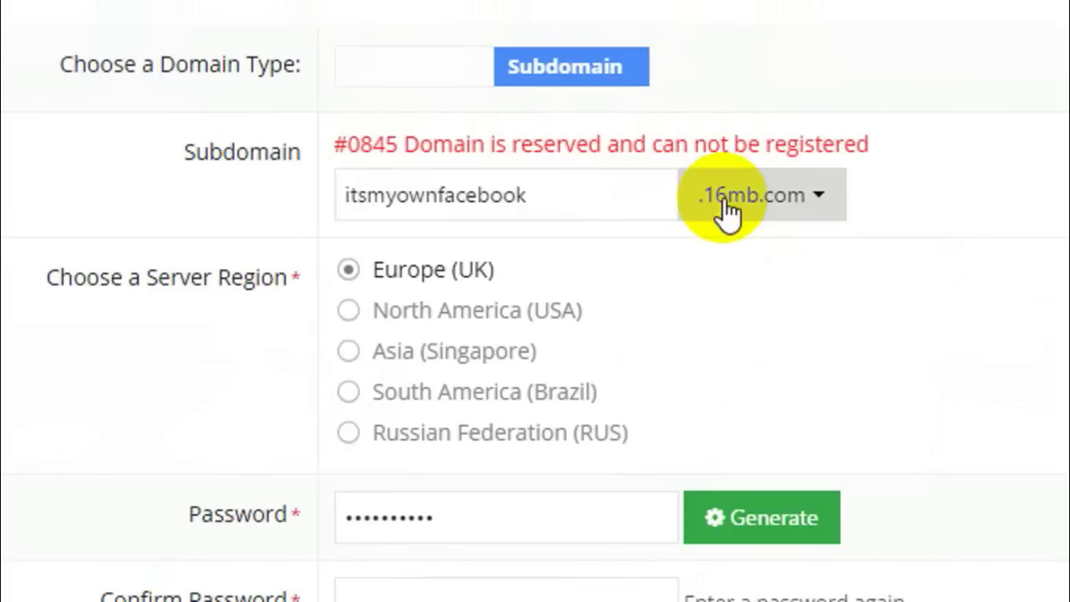
click(335, 566)
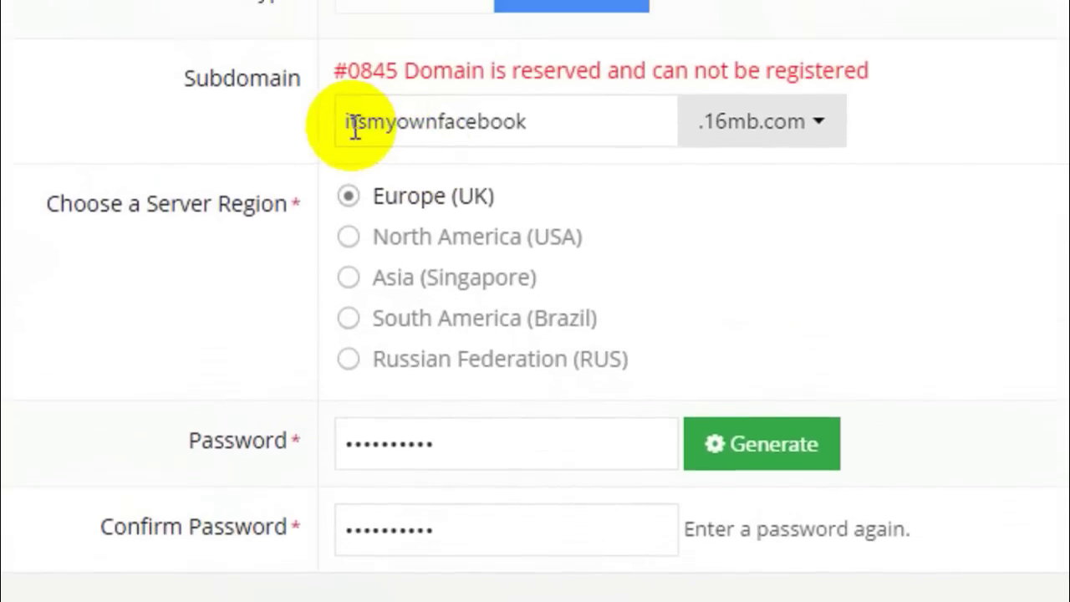
click(586, 92)
text(156)
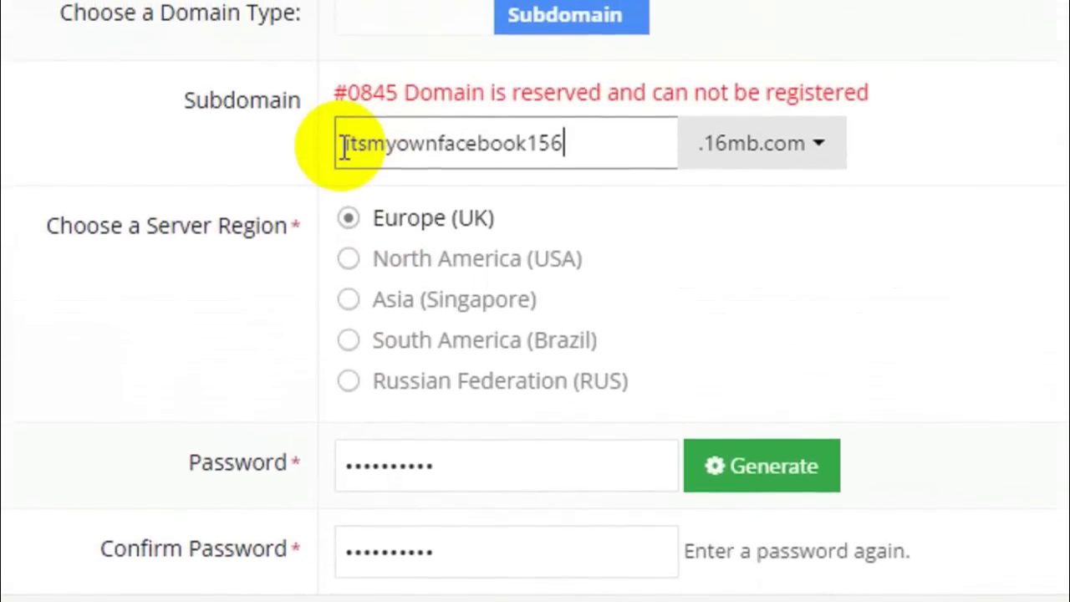
drag(338, 151, 569, 153)
click(711, 150)
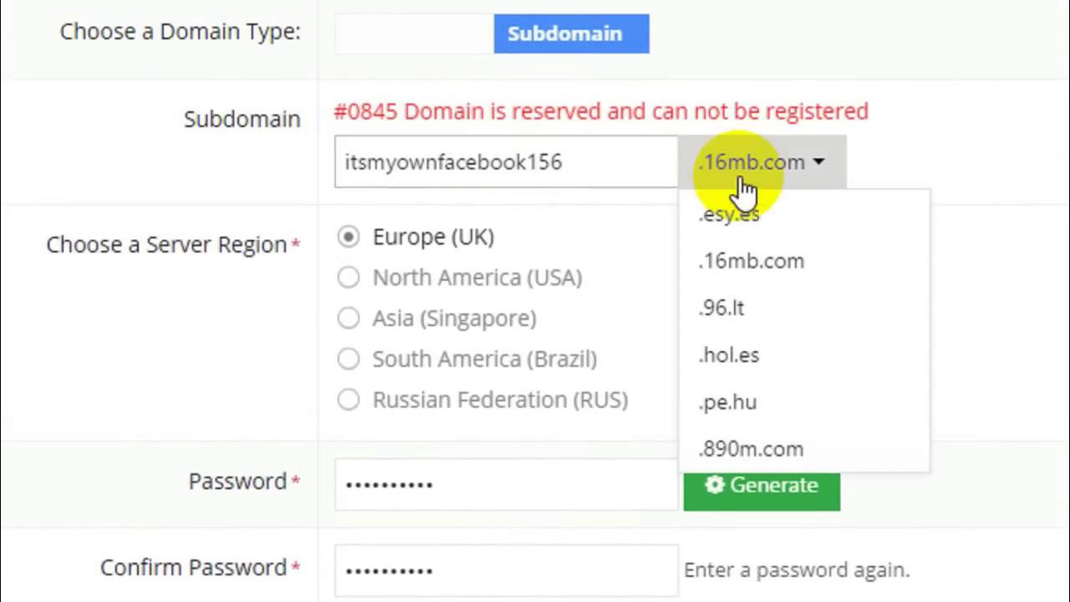
click(746, 207)
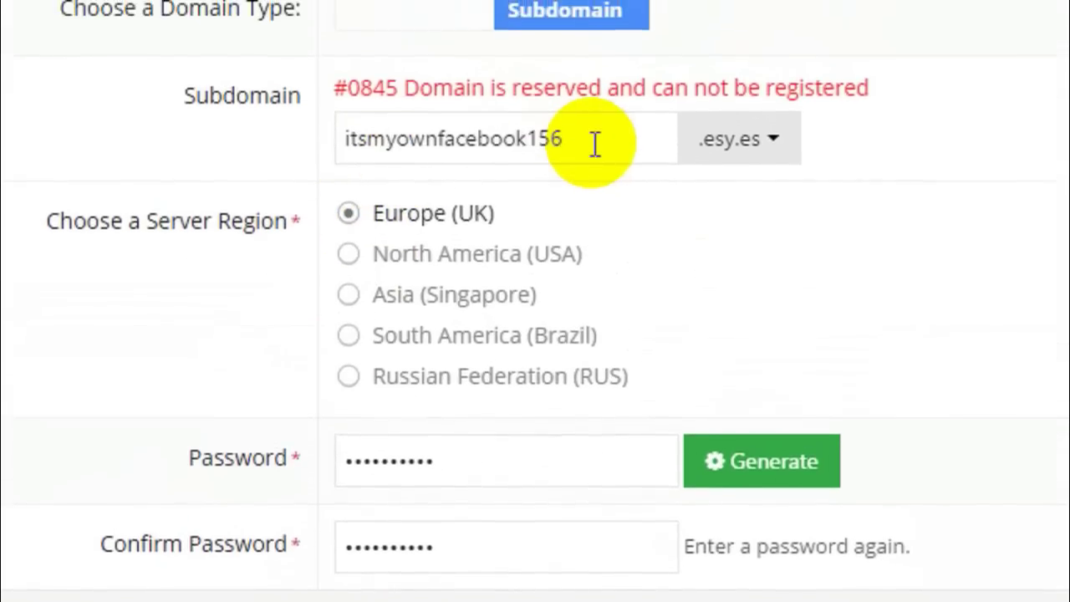
click(289, 595)
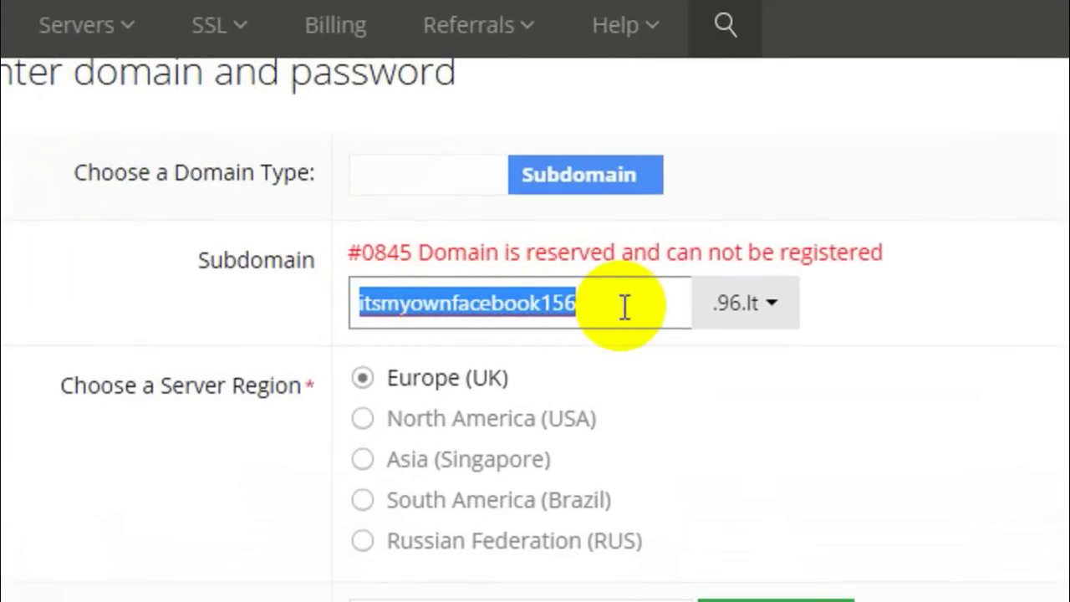
Enter 'tejas' for the subdomain with the .esy.es ending and submit the form
text(tejaswaroop156)
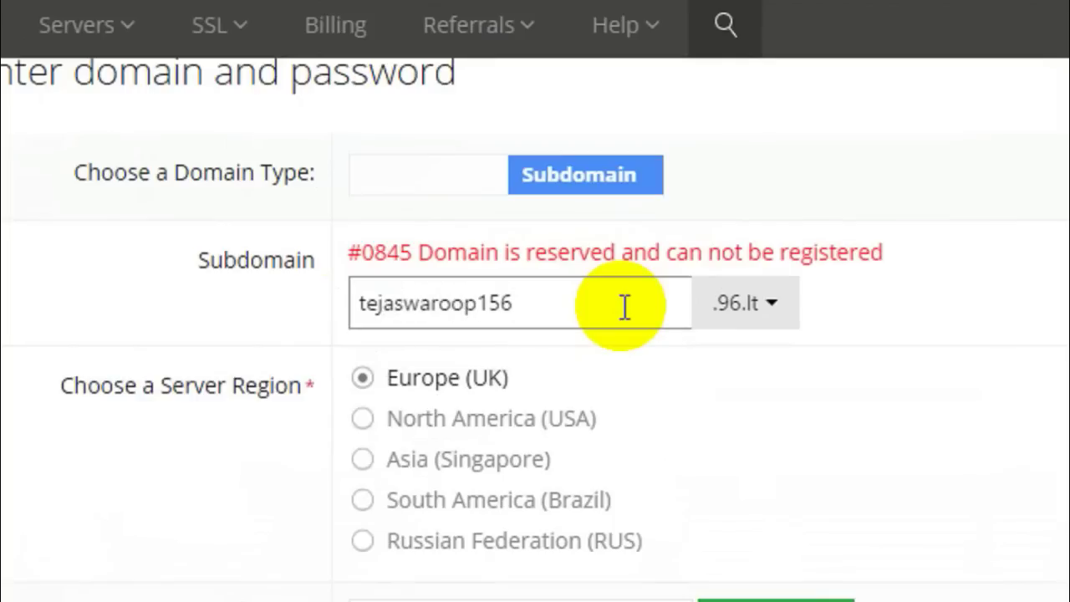
click(791, 302)
click(772, 349)
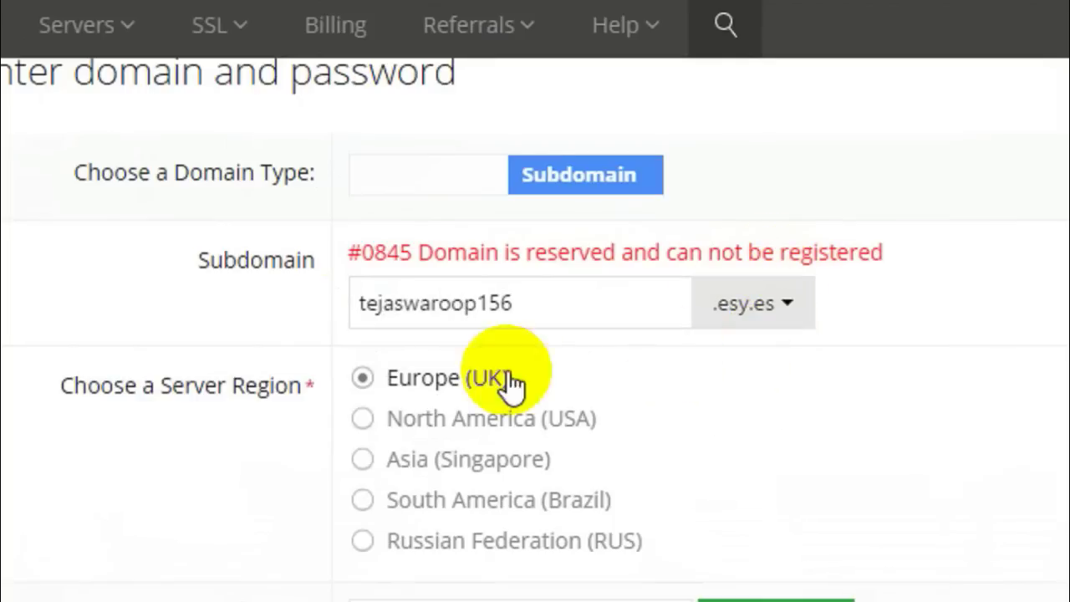
scroll(511, 387, down, 4)
click(322, 518)
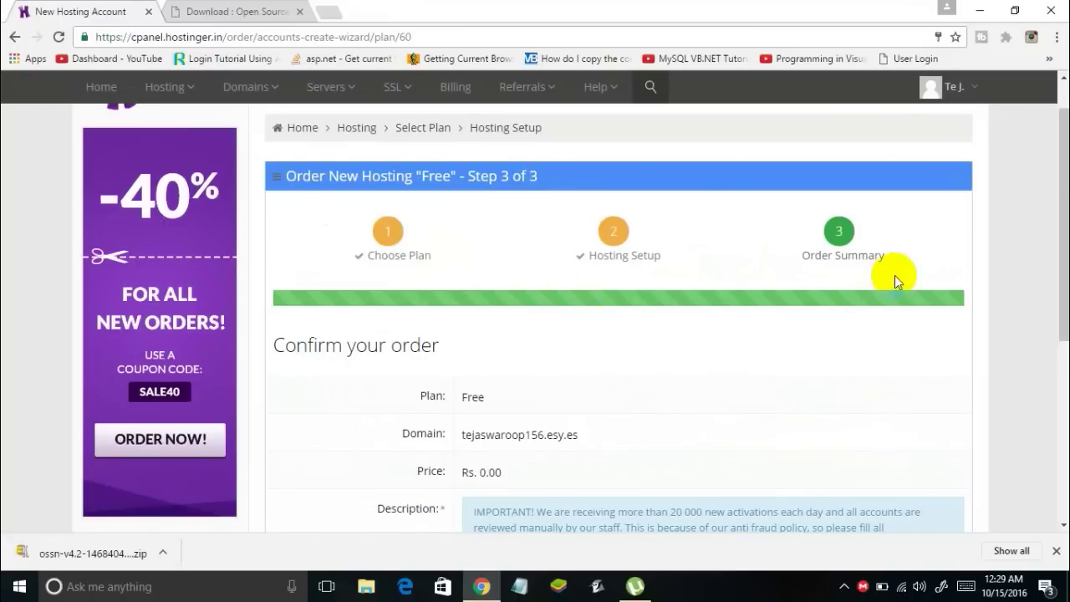
Write 'For a tutorial on youtube.' in the order Description box
scroll(895, 275, down, 2)
scroll(858, 247, up, 1)
scroll(897, 252, down, 2)
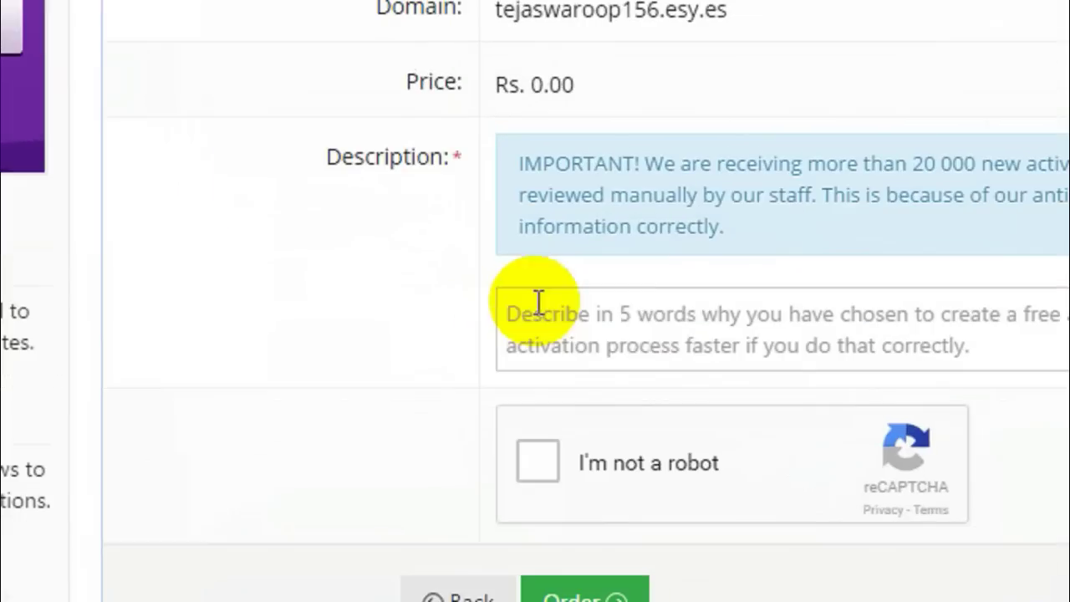
click(618, 330)
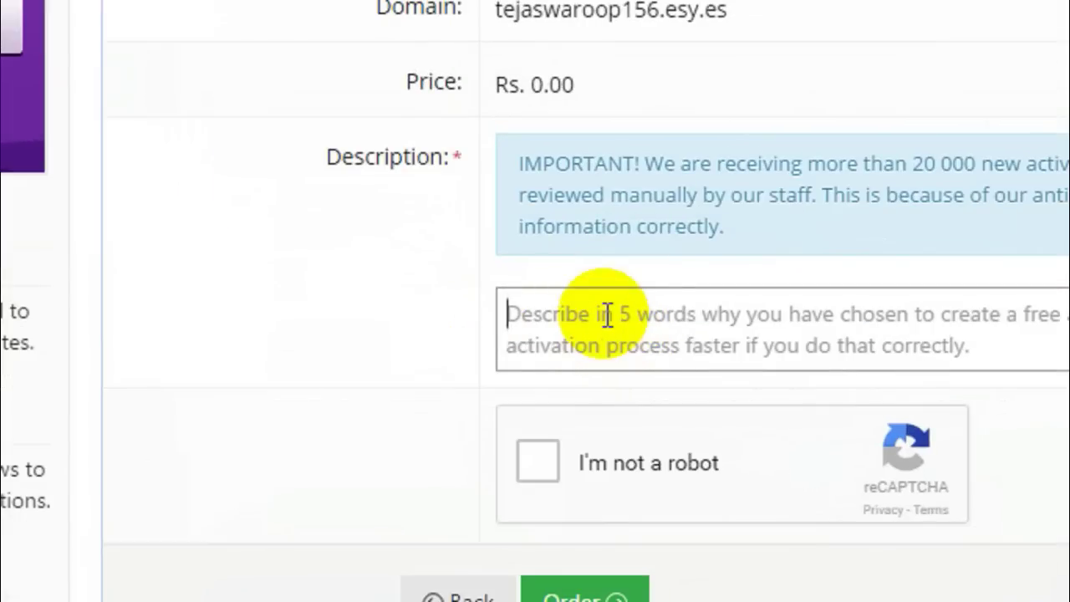
text(For a tutorial on youtube.)
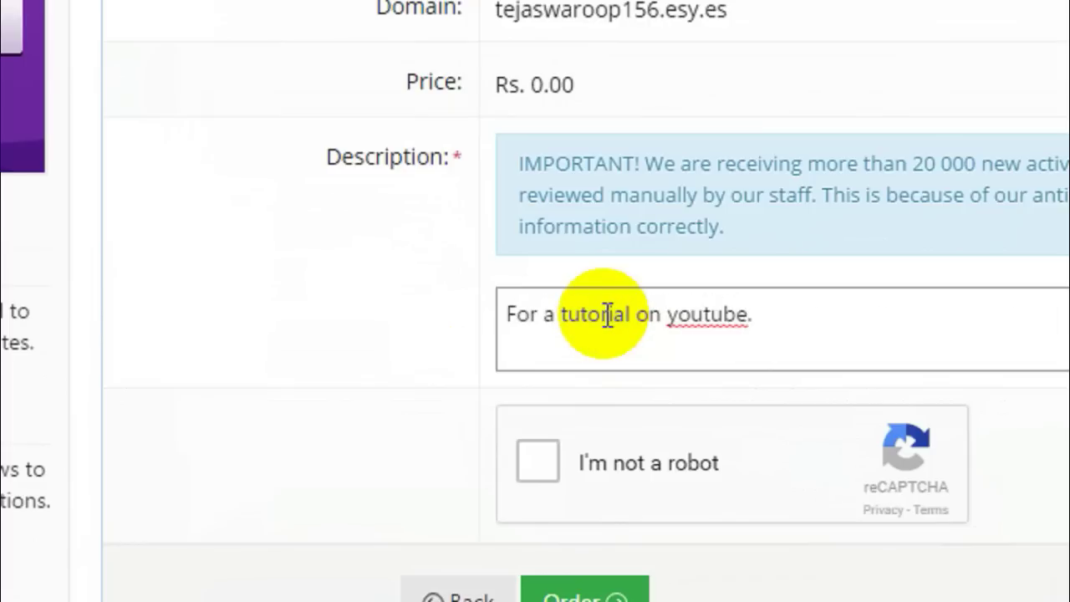
drag(888, 321, 547, 309)
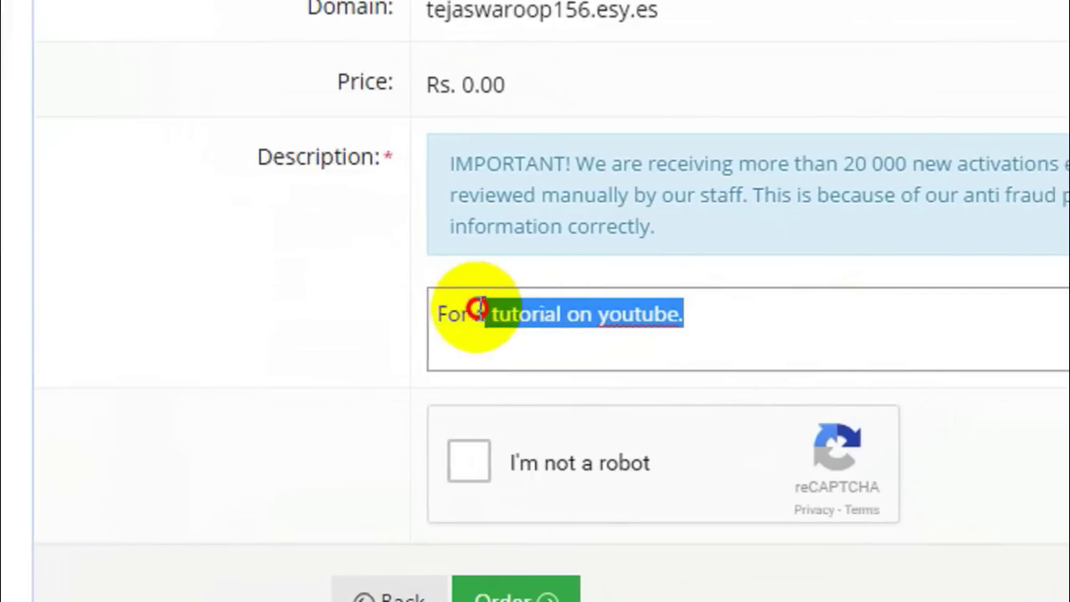
click(446, 313)
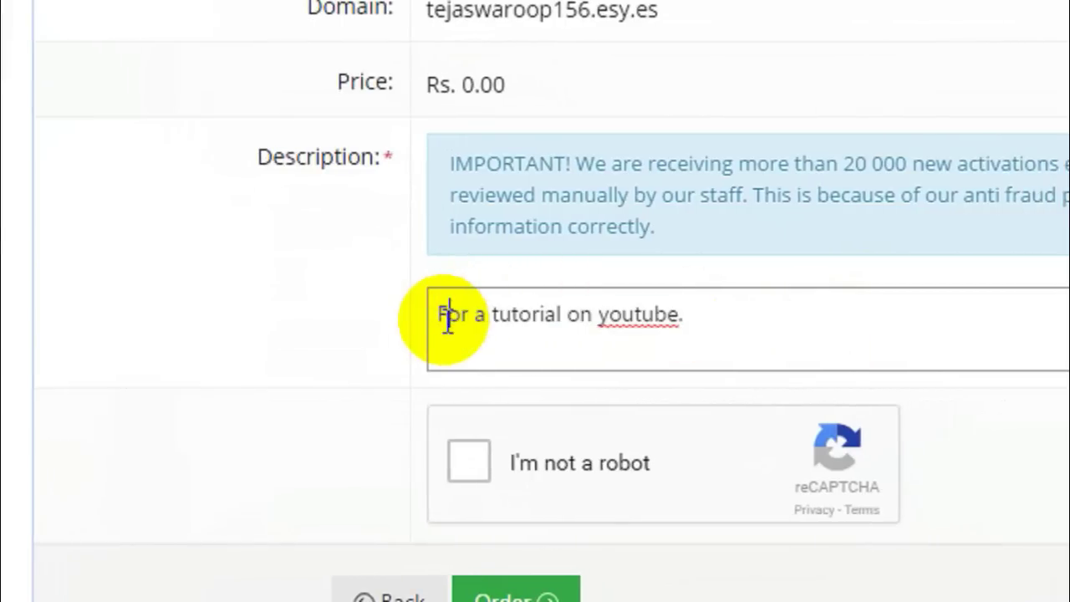
Tick the 'I'm not a robot' check and place the free hosting order
scroll(441, 468, down, 1)
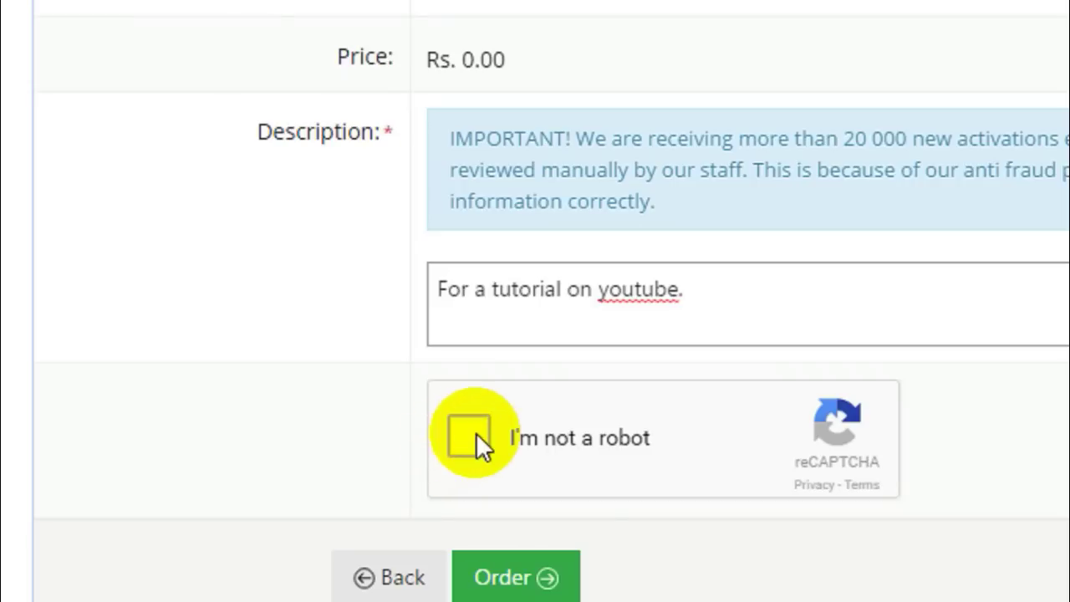
click(475, 434)
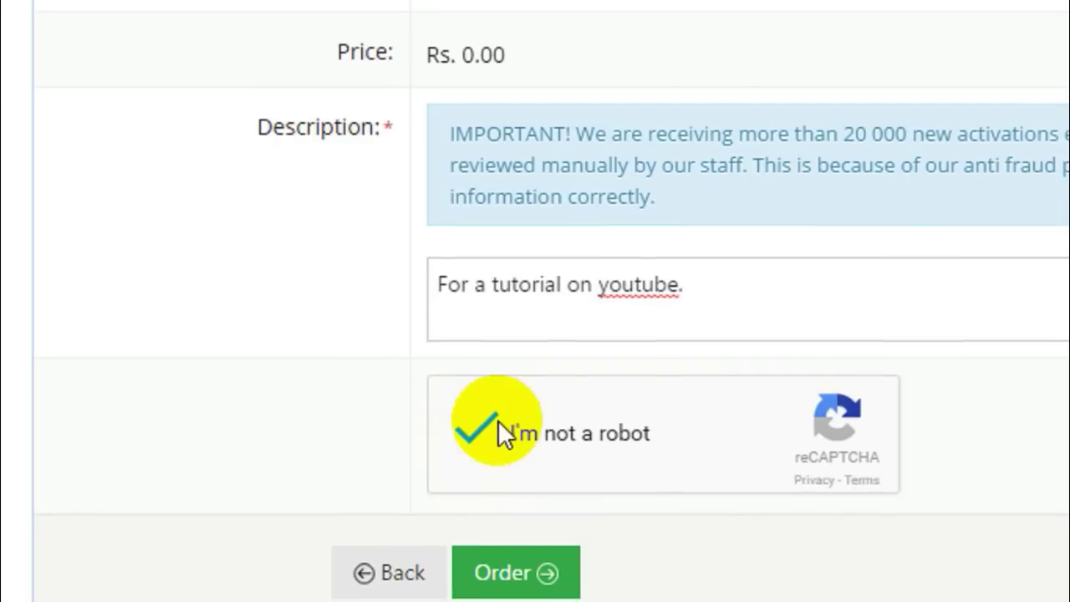
scroll(502, 527, down, 2)
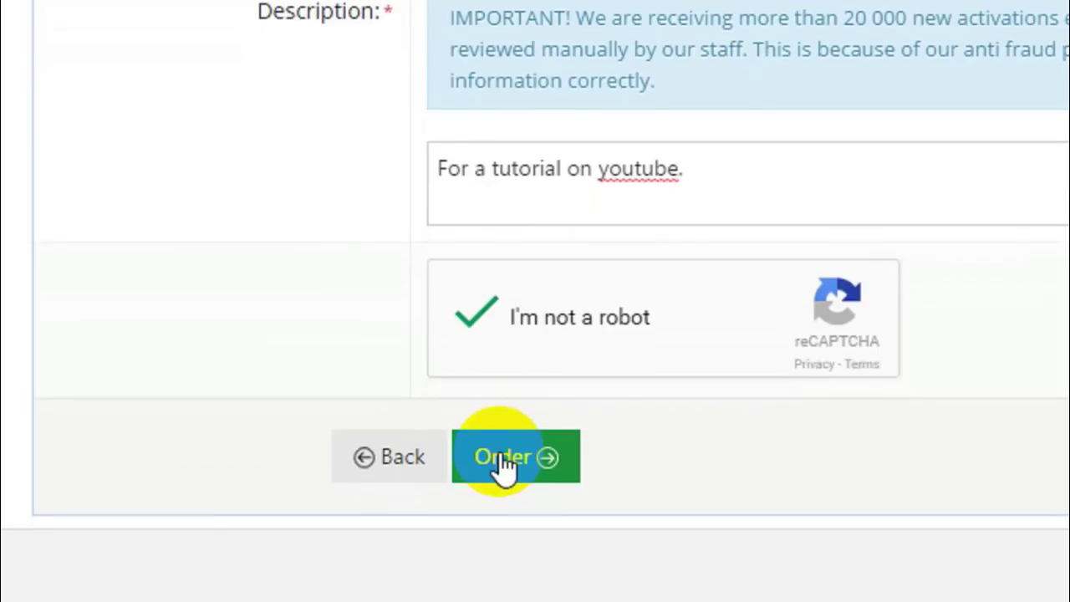
click(481, 452)
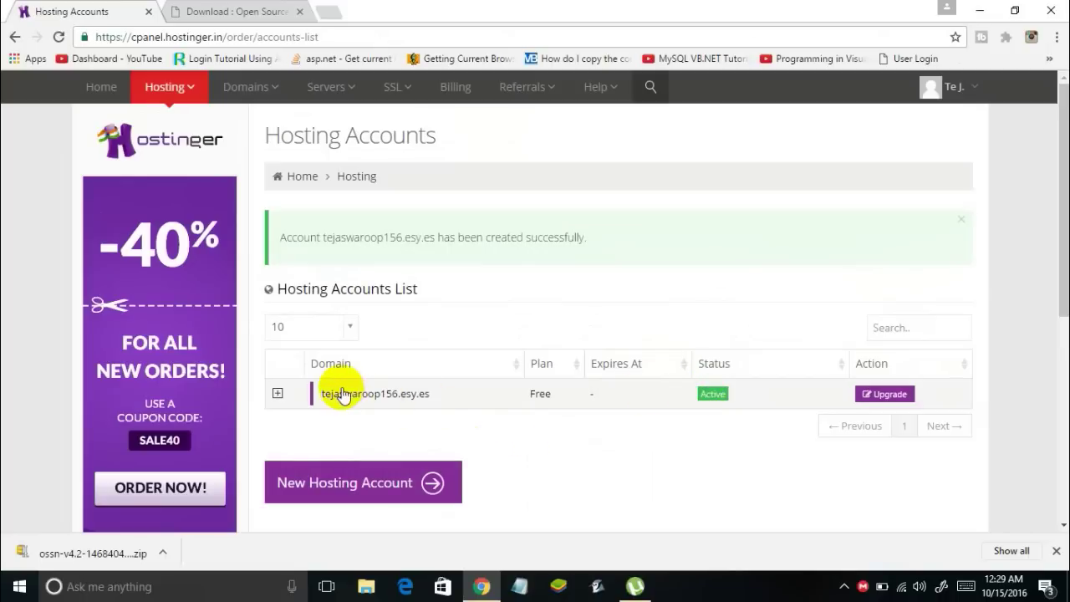
Select the new .esy.es domain name in Hosting Accounts and right-click it
drag(320, 394, 427, 397)
right_click(426, 396)
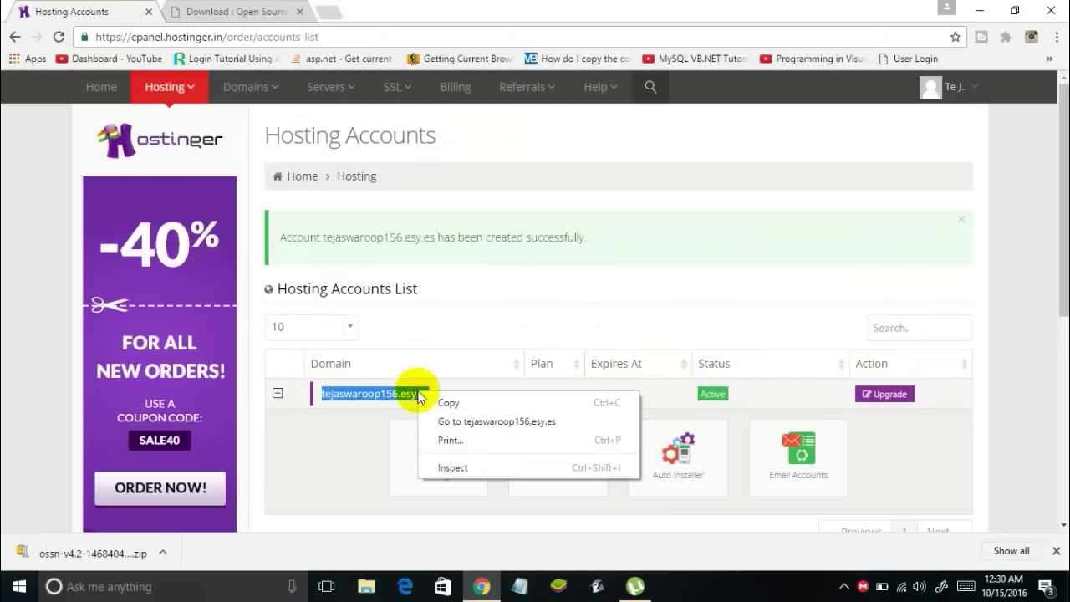
click(447, 401)
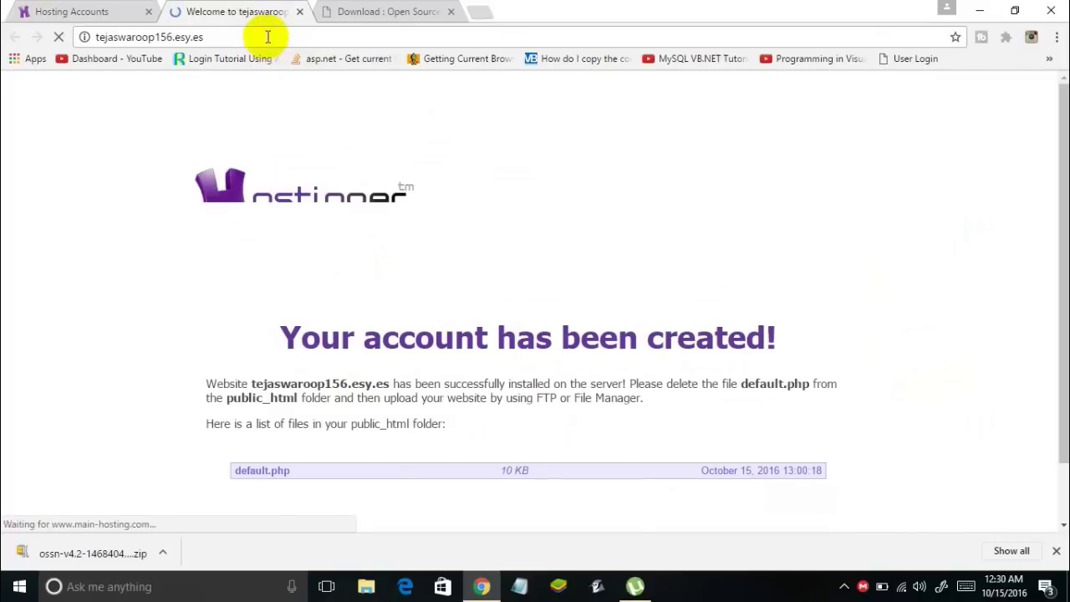
scroll(358, 167, down, 2)
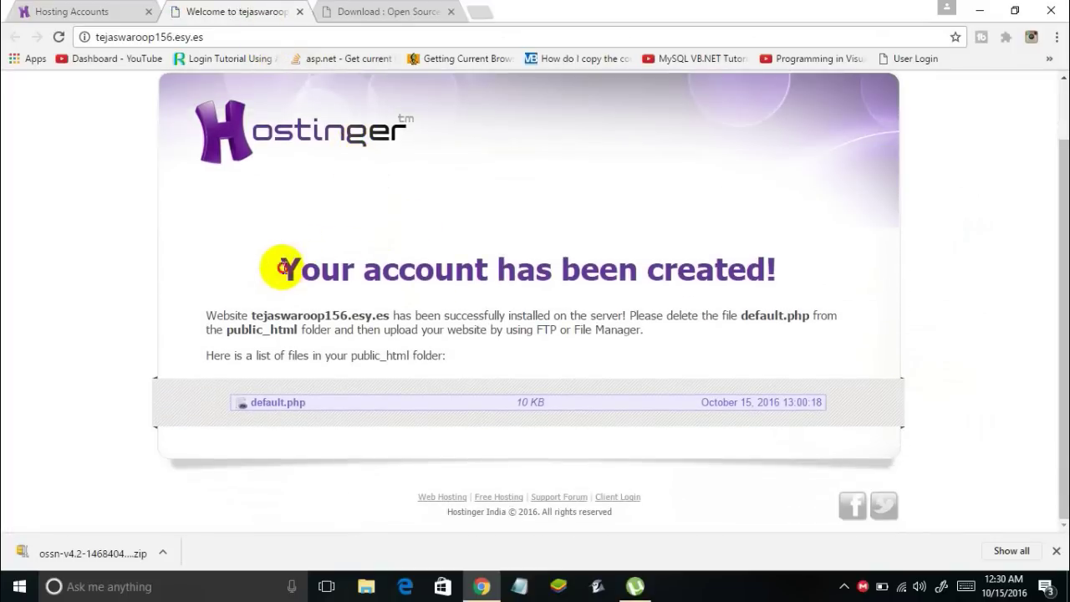
drag(281, 268, 839, 277)
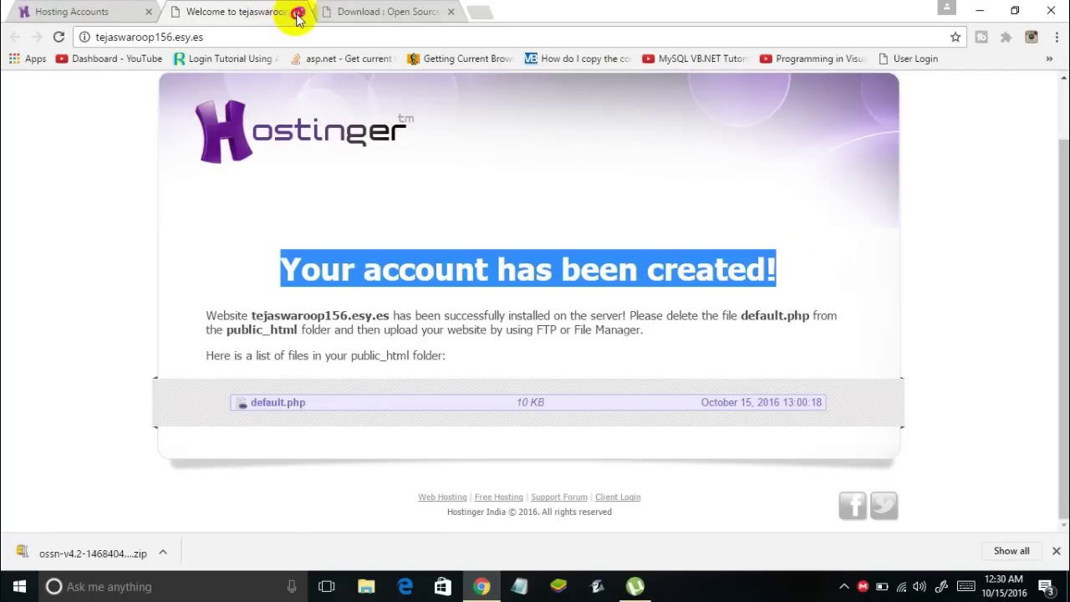
click(297, 13)
scroll(321, 426, down, 1)
click(293, 452)
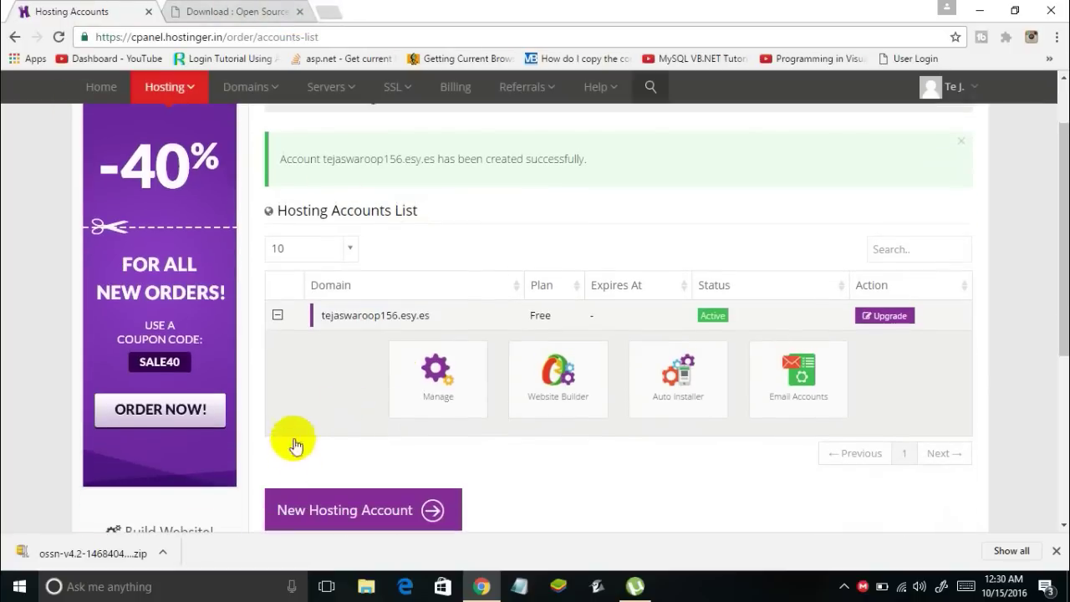
Open the Manage dashboard for the new .esy.es account and scroll to the Website and Files tools
click(383, 324)
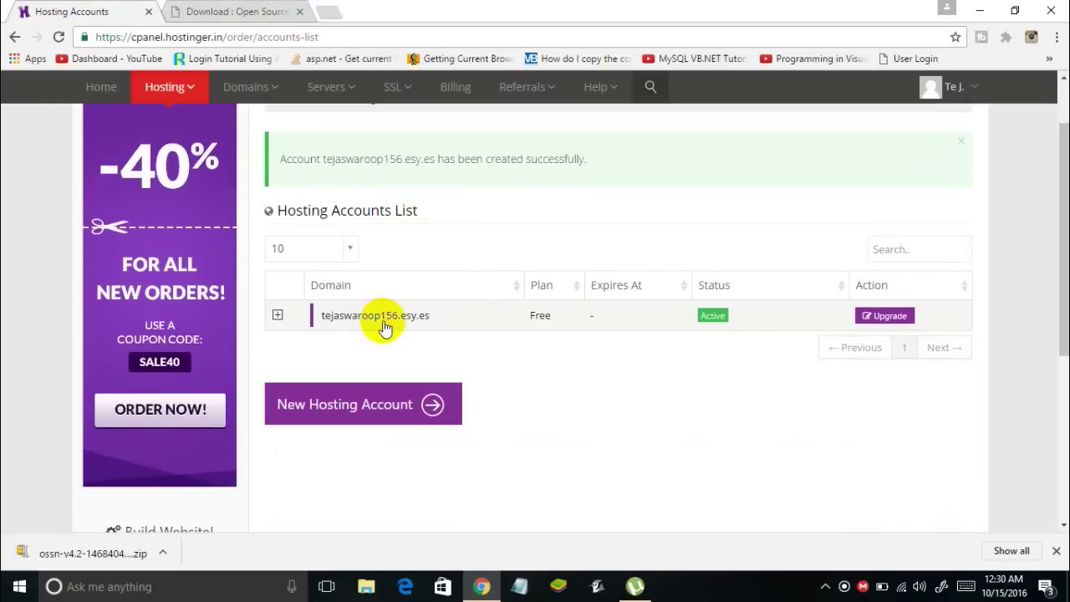
click(386, 318)
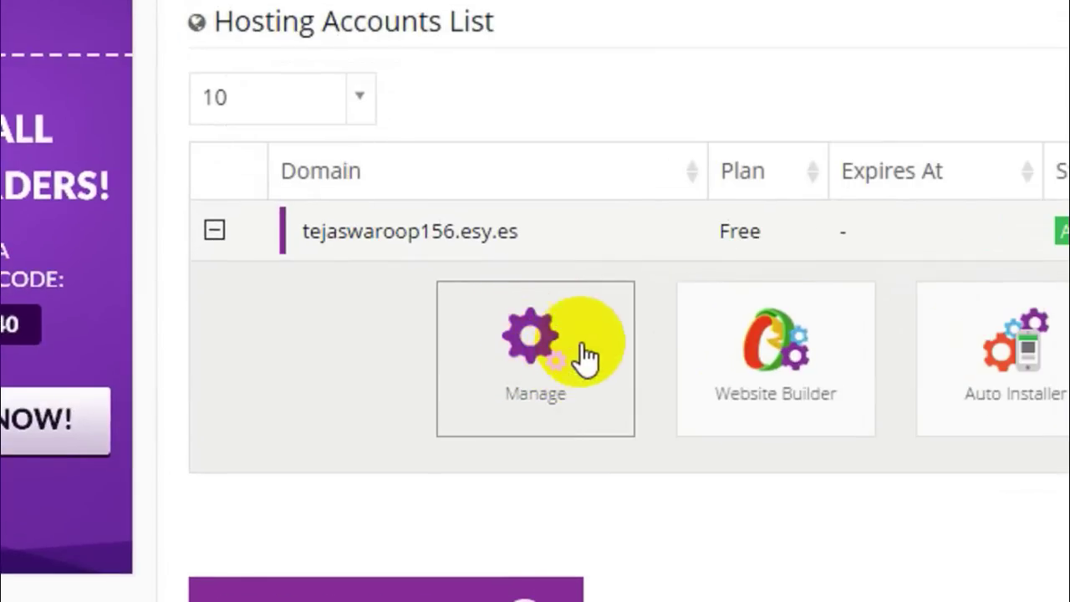
click(525, 347)
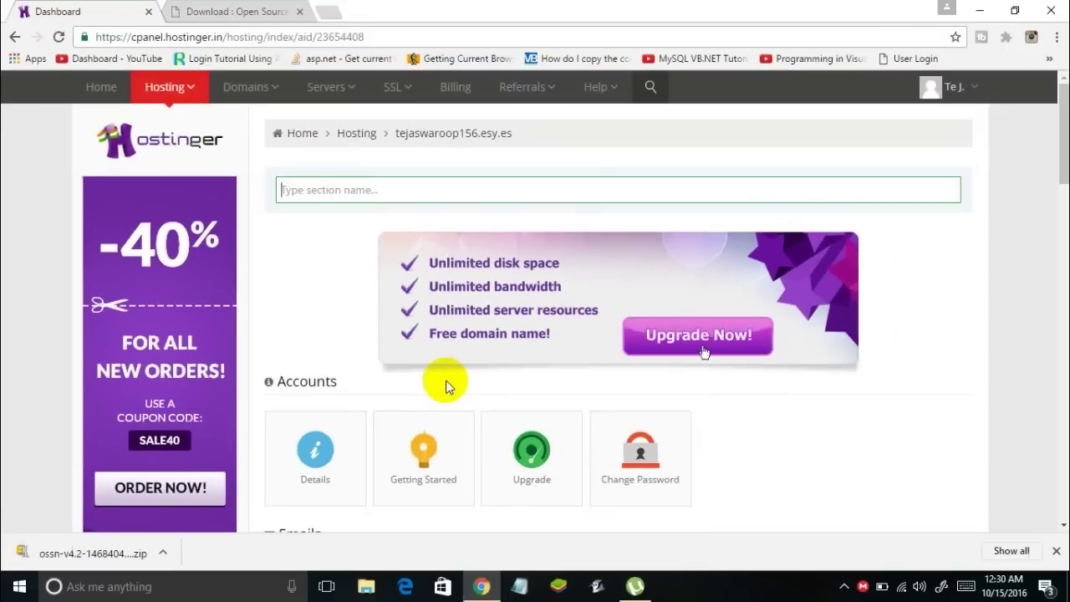
scroll(352, 345, down, 2)
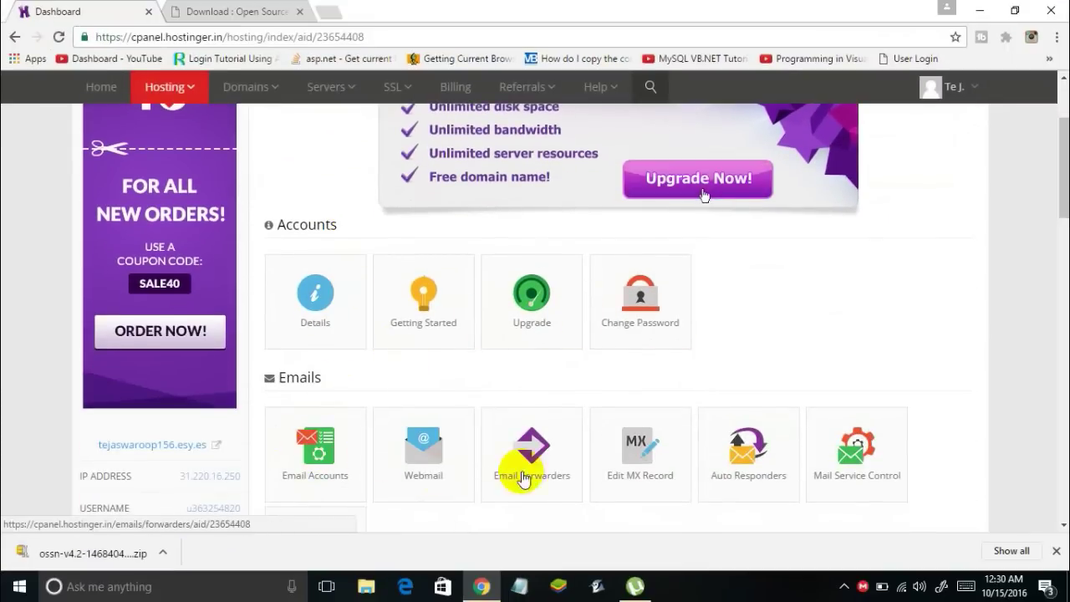
scroll(718, 441, down, 4)
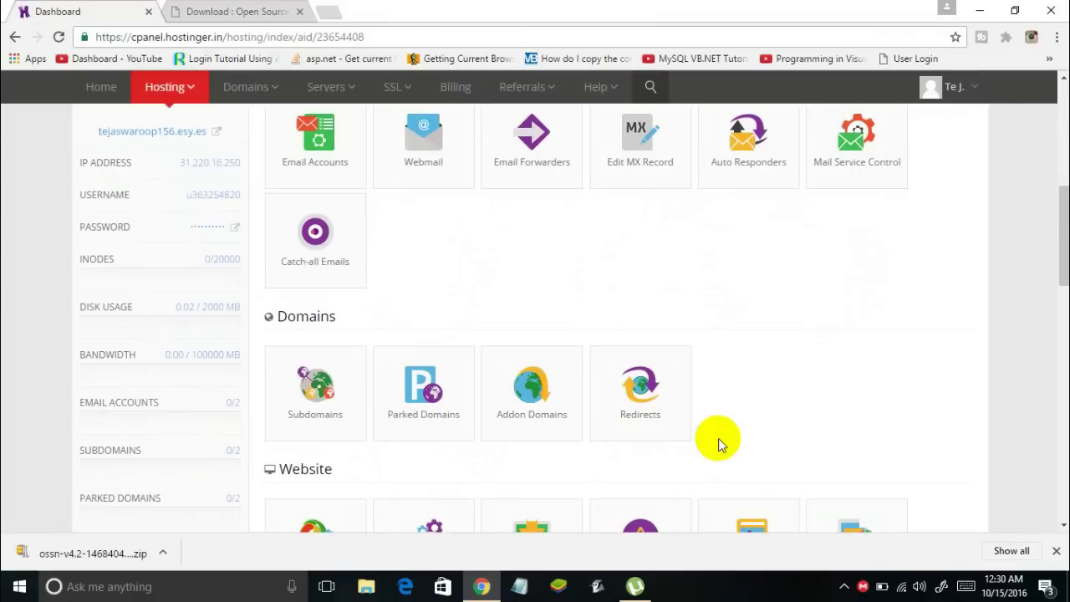
scroll(718, 442, down, 2)
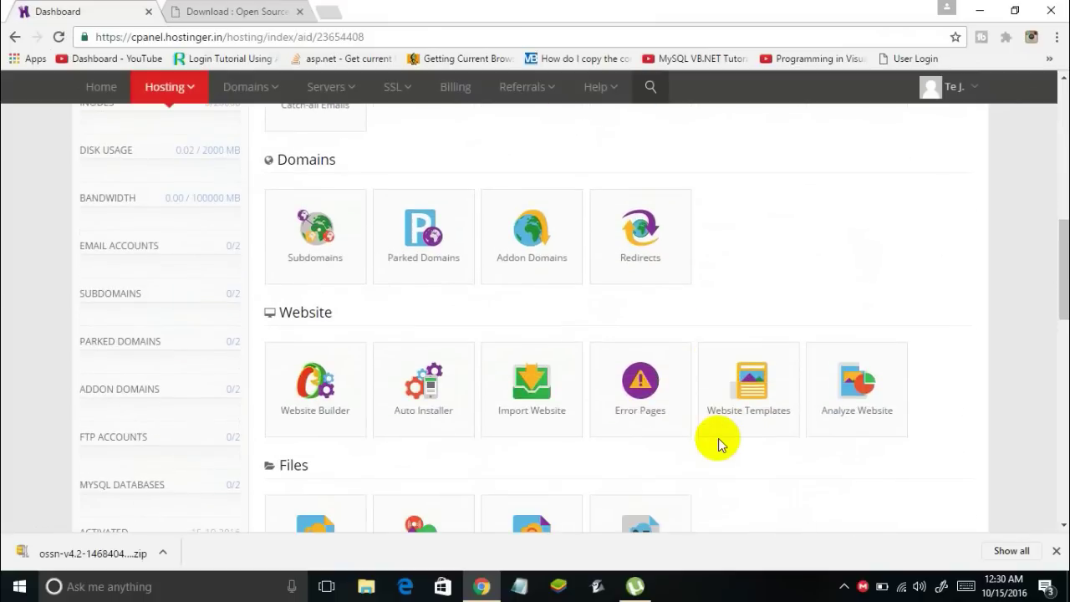
scroll(718, 443, down, 2)
scroll(712, 452, up, 1)
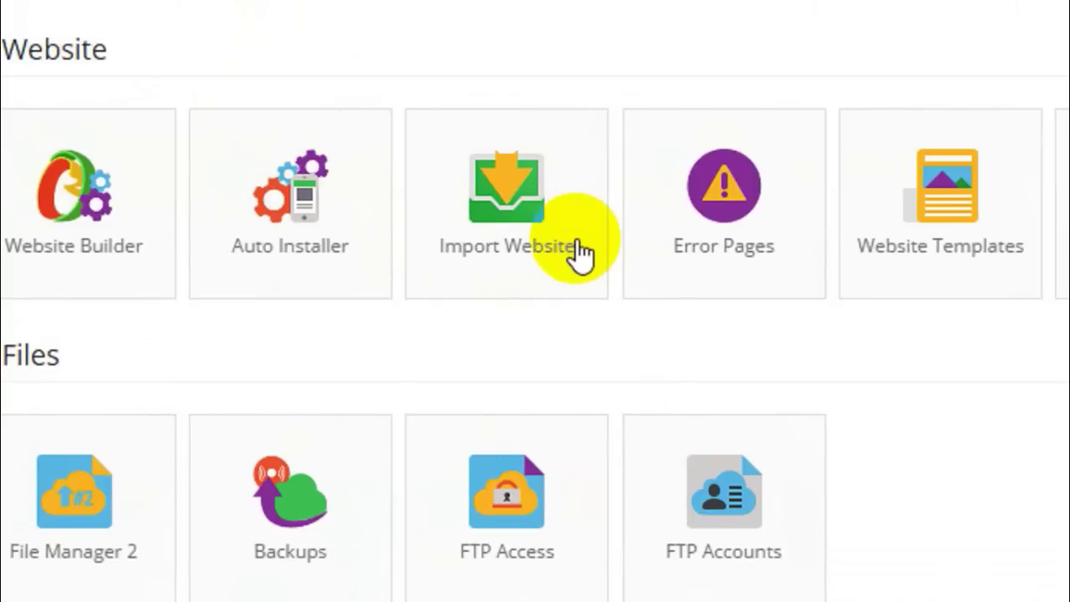
Upload ossn-v4.2-1468404691.zip via Import Website until 'File has been uploaded.' appears
click(576, 249)
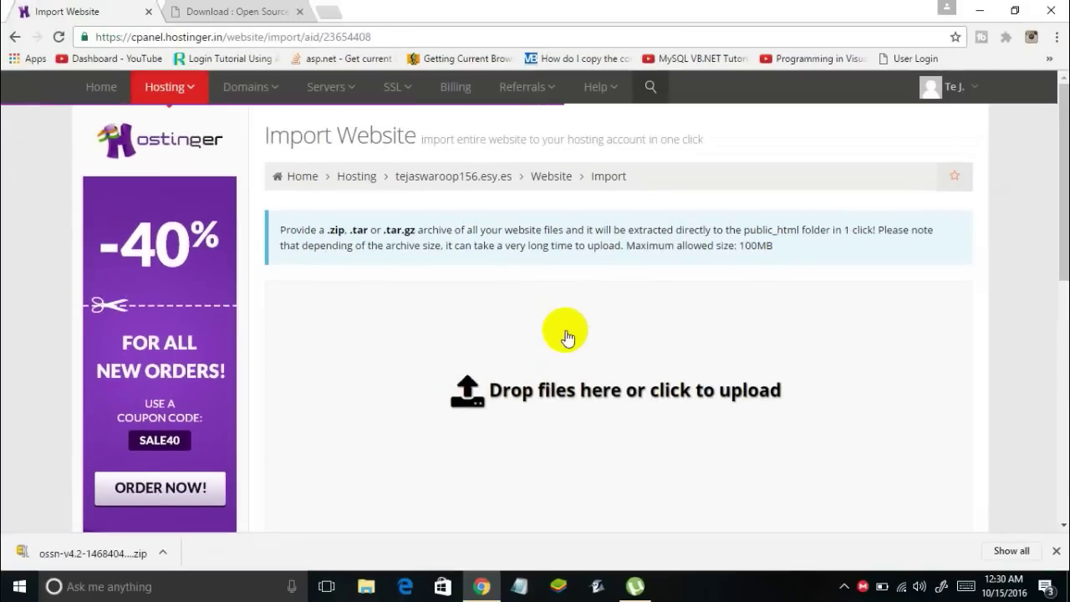
scroll(559, 334, down, 1)
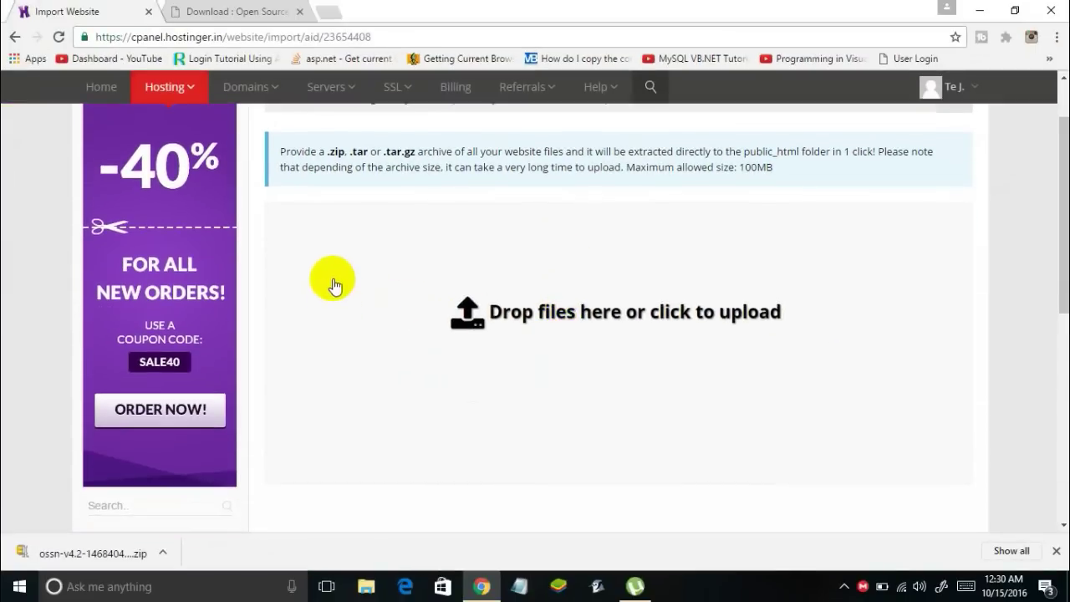
click(569, 314)
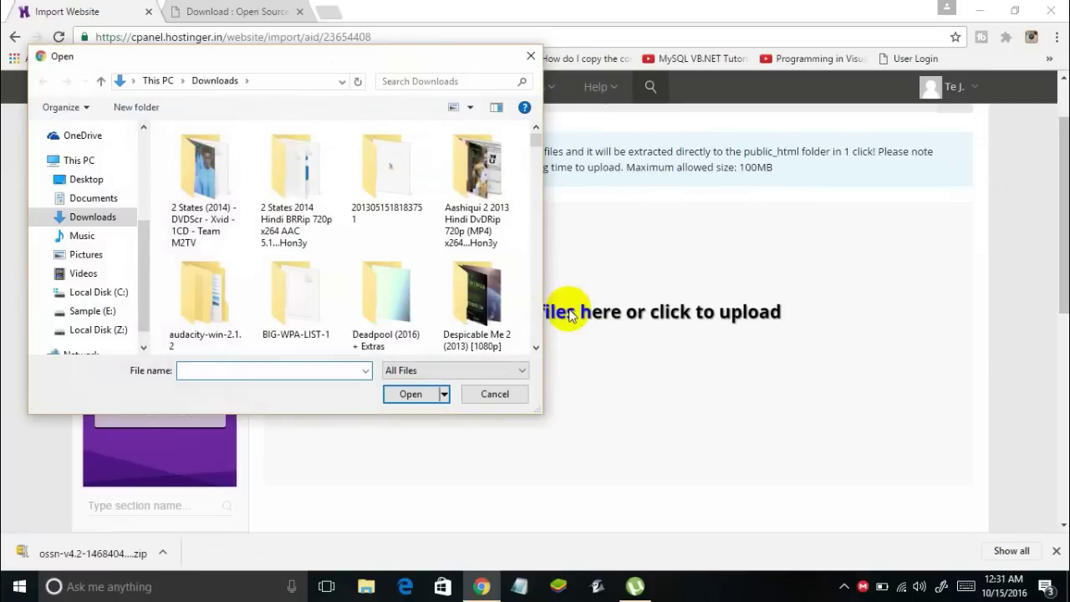
text(oss)
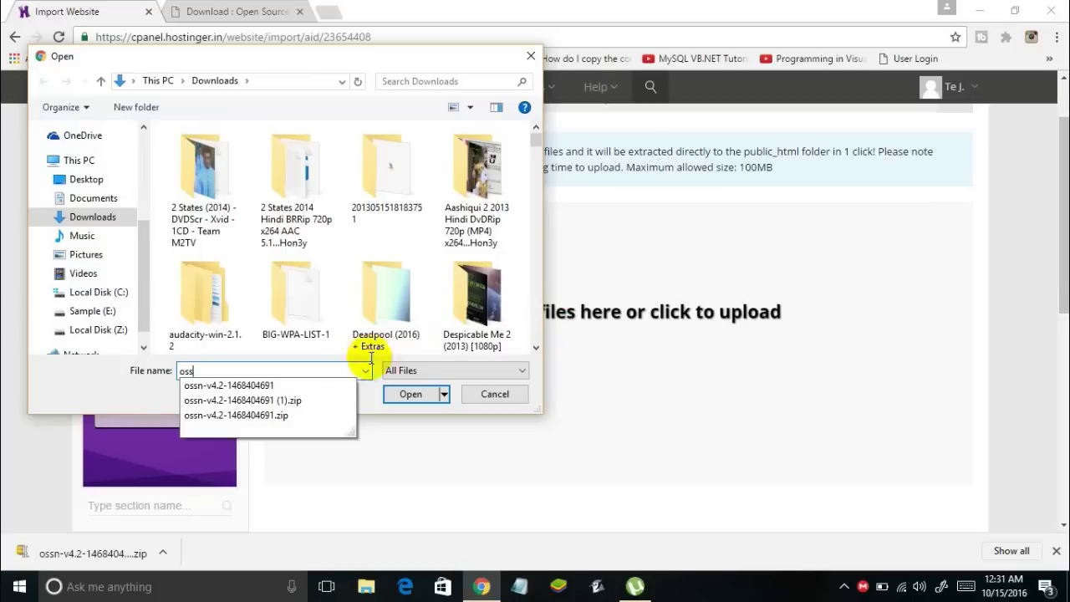
click(195, 415)
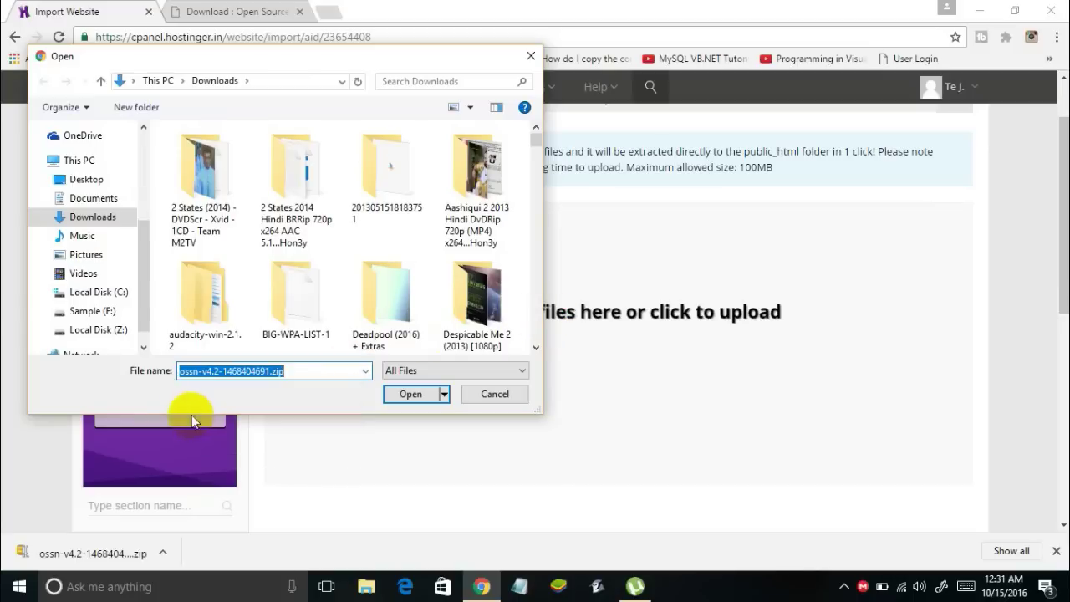
click(411, 394)
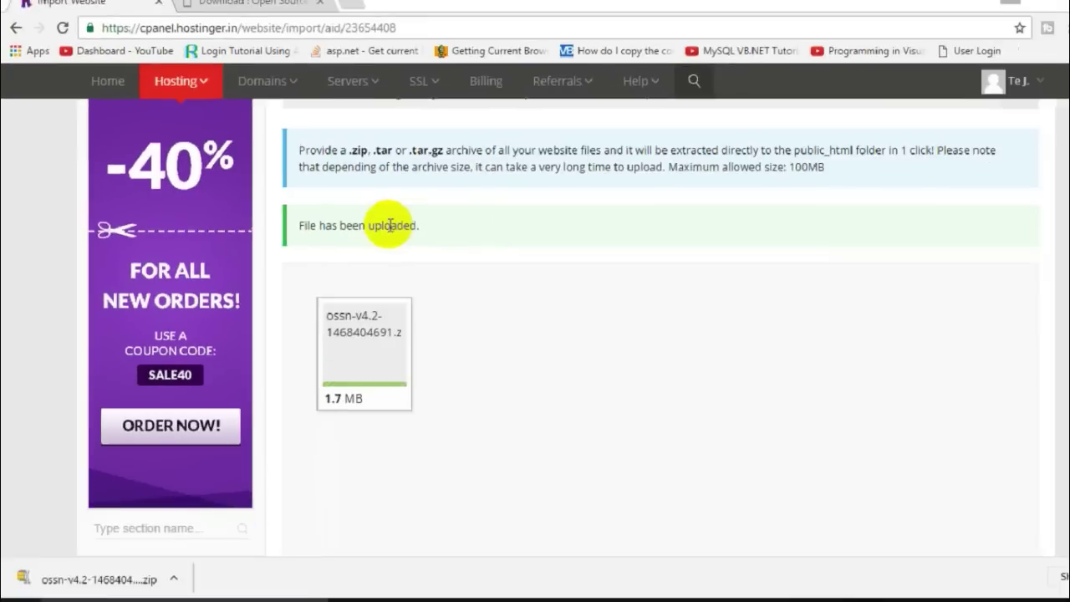
scroll(390, 234, down, 3)
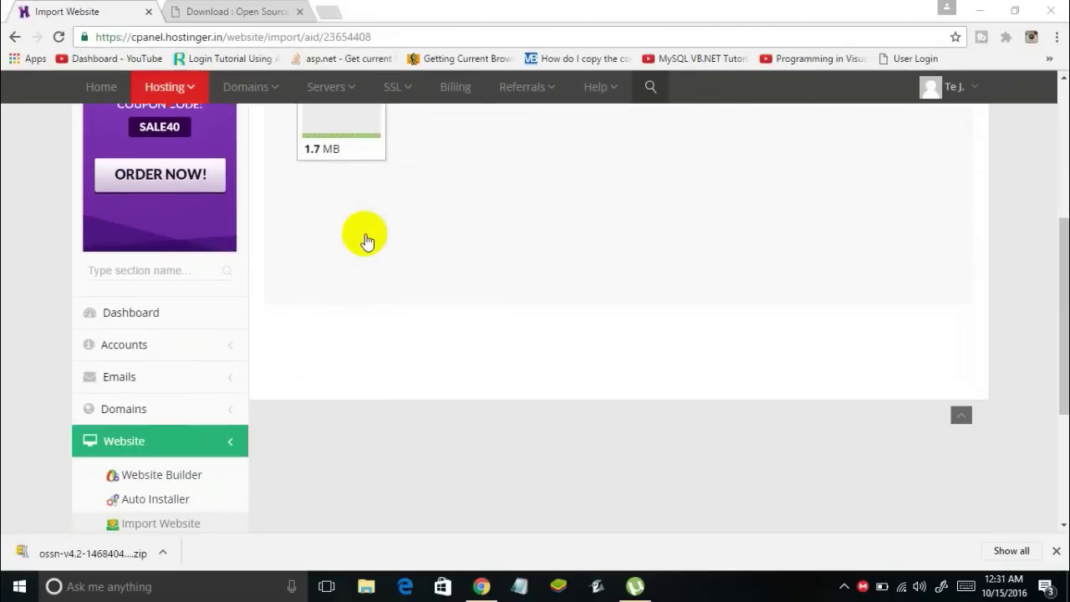
scroll(366, 242, down, 3)
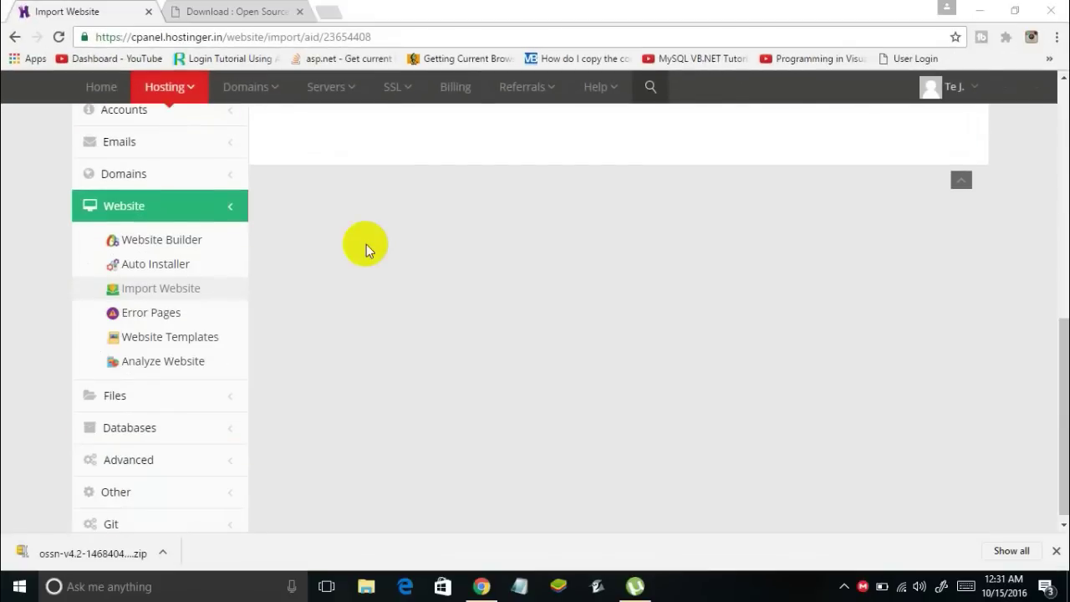
click(153, 386)
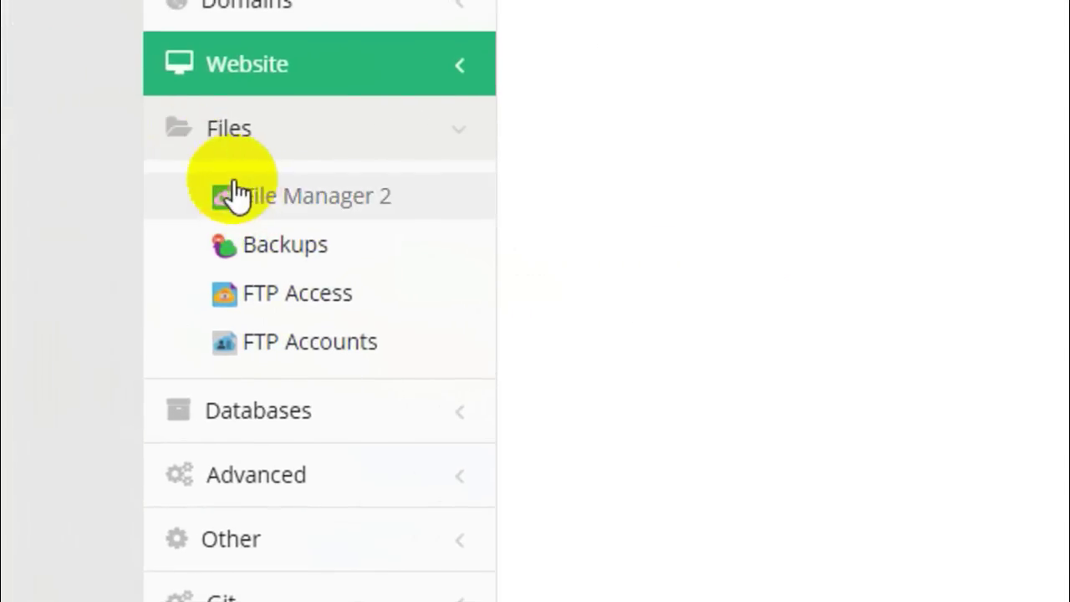
Open File Manager 2 (net2ftp) and navigate into /public_html/ossn
click(242, 196)
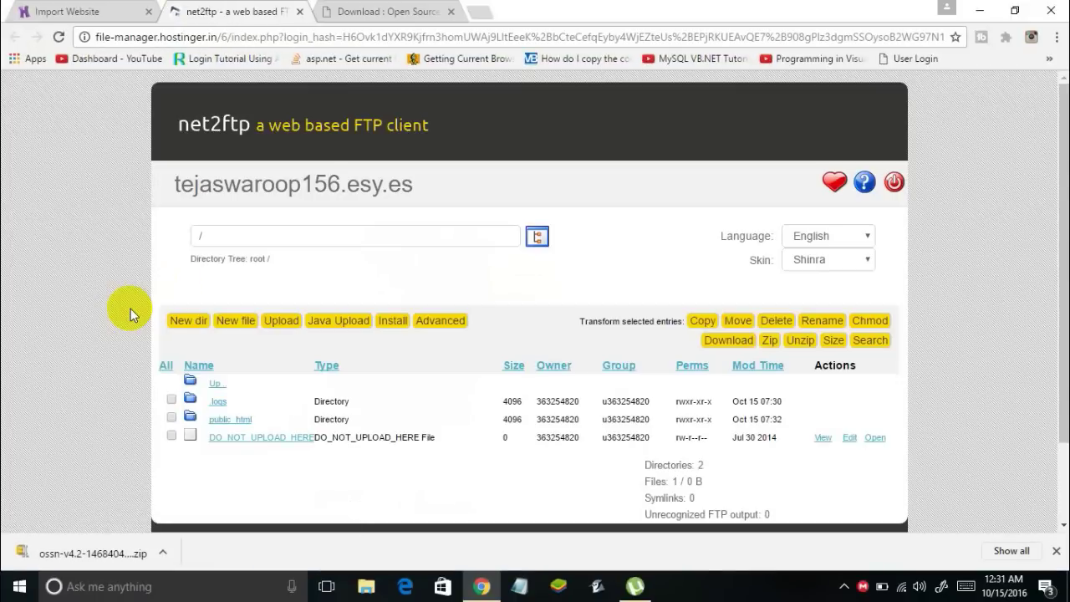
scroll(133, 308, down, 1)
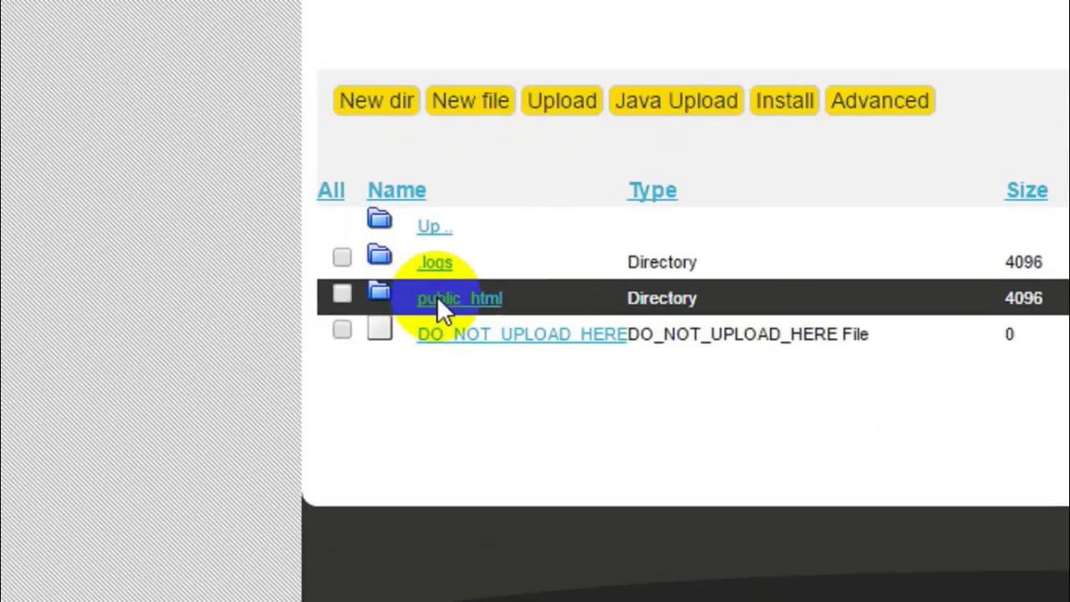
click(436, 297)
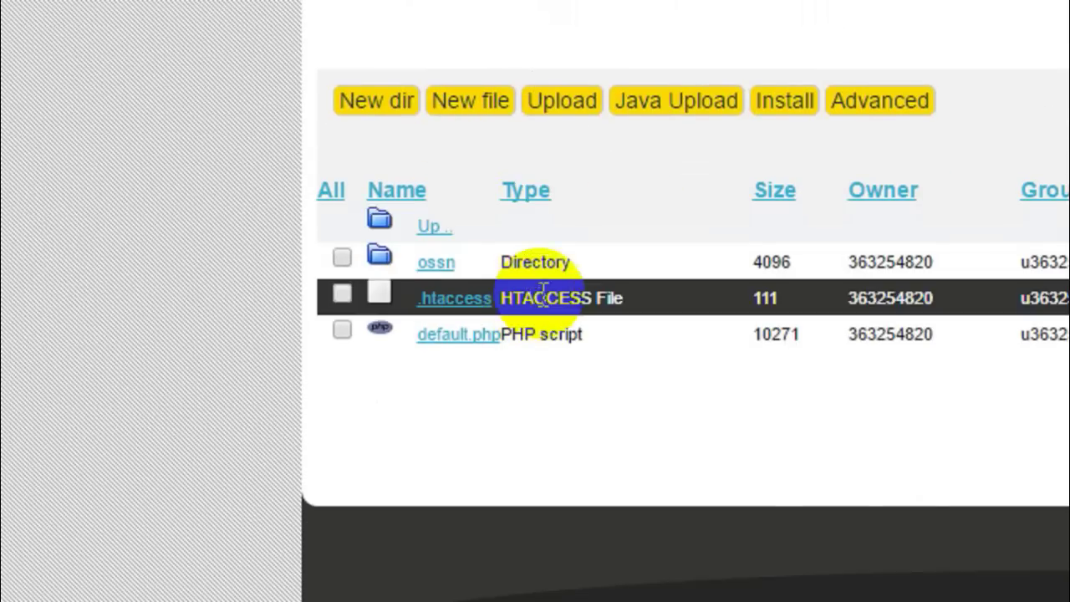
click(434, 262)
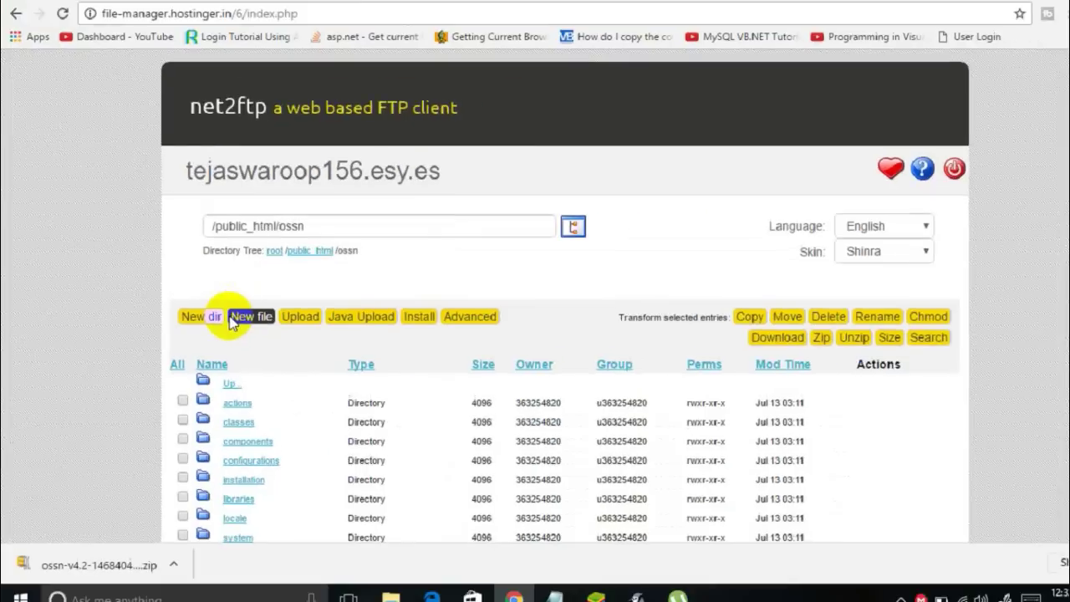
Check every file and folder in /public_html/ossn and start a Move of them
scroll(430, 276, down, 3)
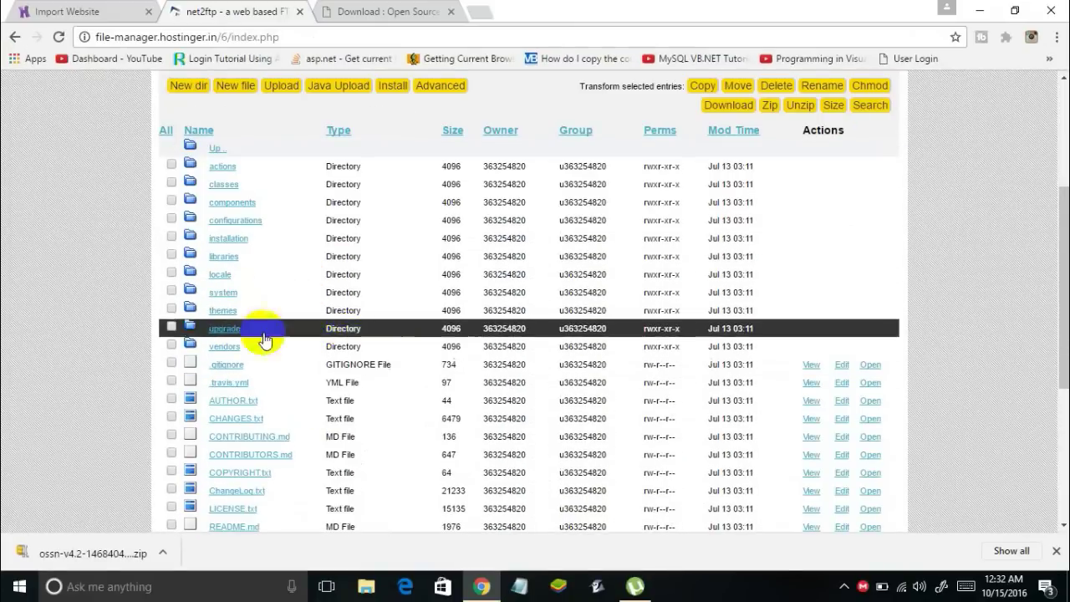
scroll(247, 402, down, 1)
scroll(284, 407, down, 5)
scroll(321, 407, up, 8)
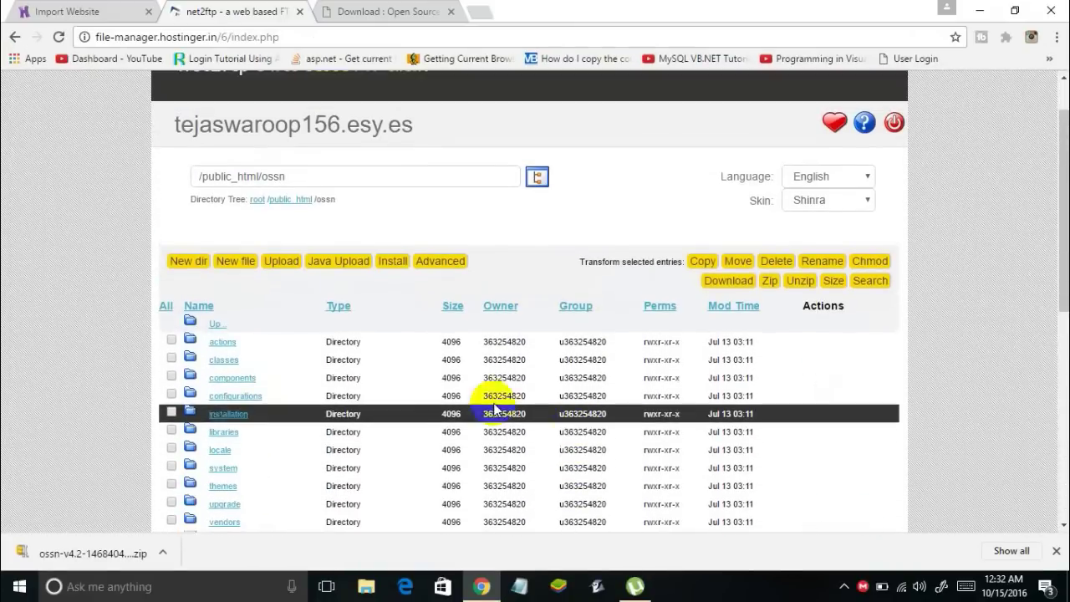
scroll(372, 387, down, 1)
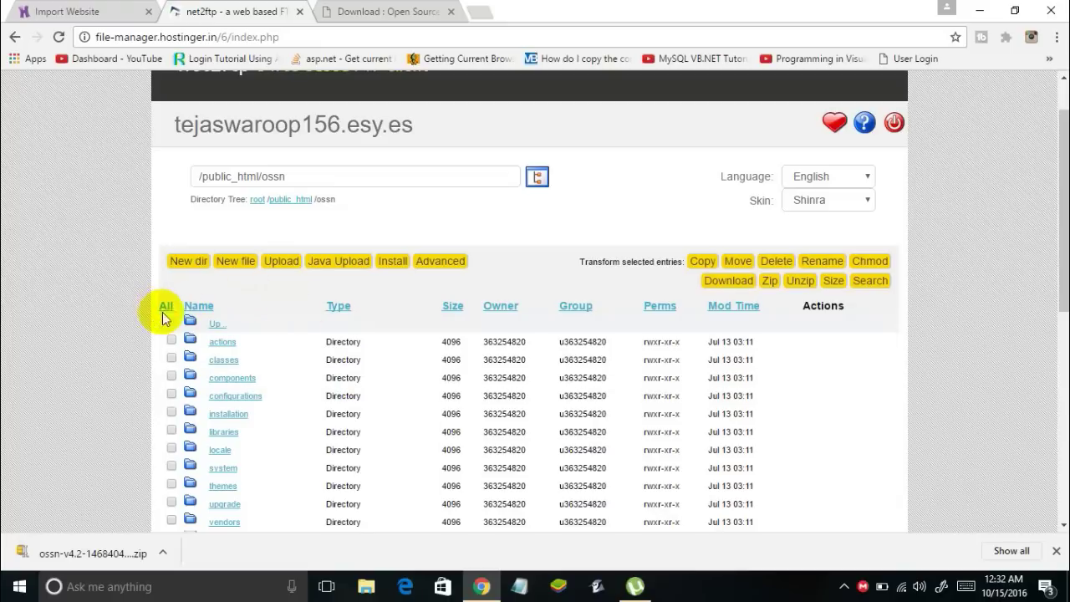
scroll(178, 352, down, 6)
scroll(180, 354, up, 8)
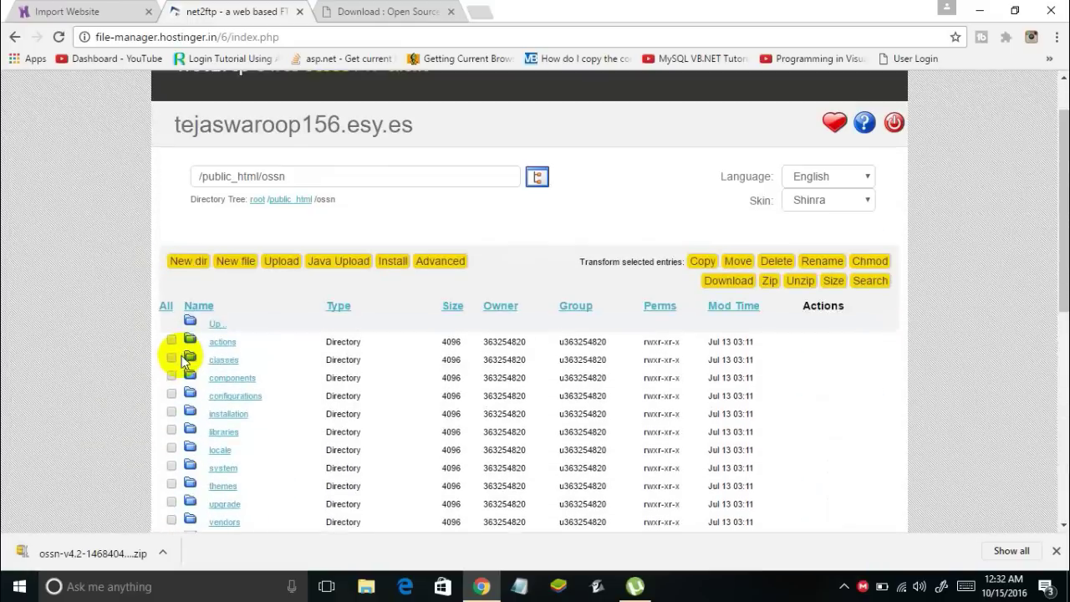
scroll(181, 356, up, 1)
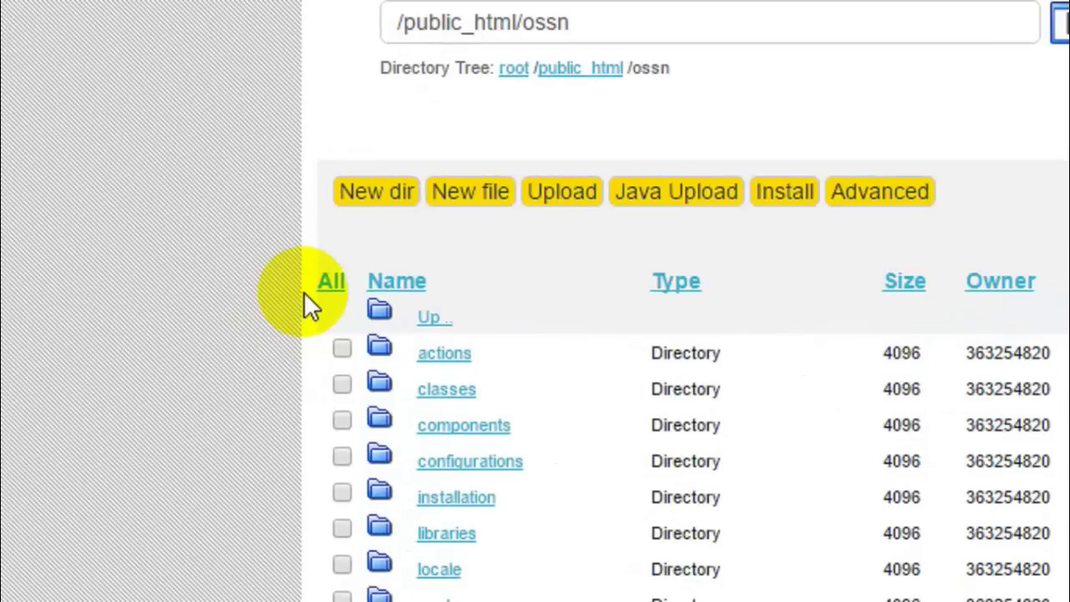
click(328, 285)
scroll(332, 293, down, 1)
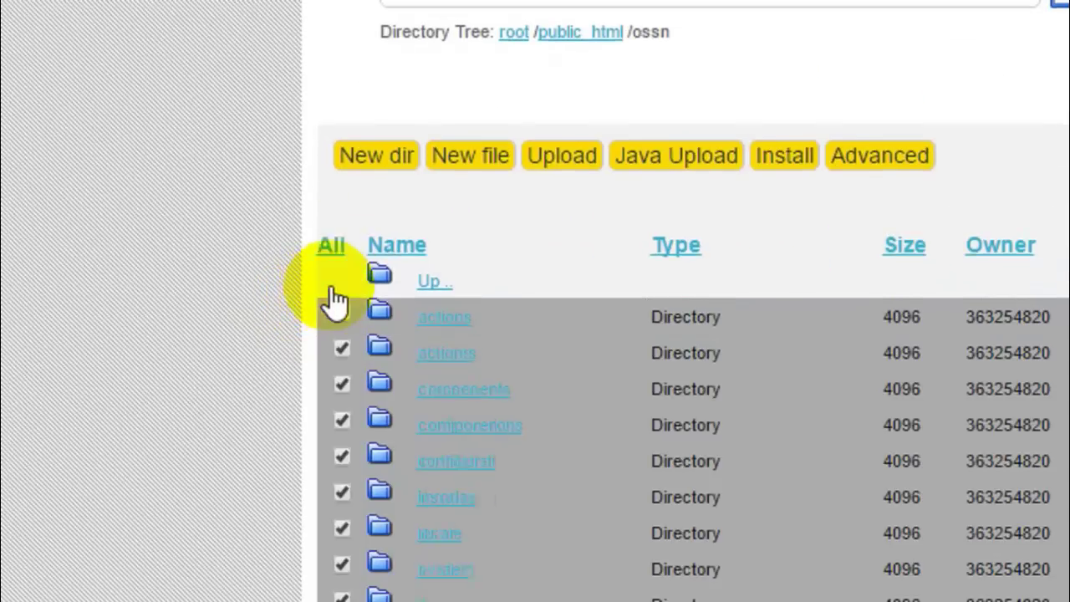
scroll(376, 289, down, 7)
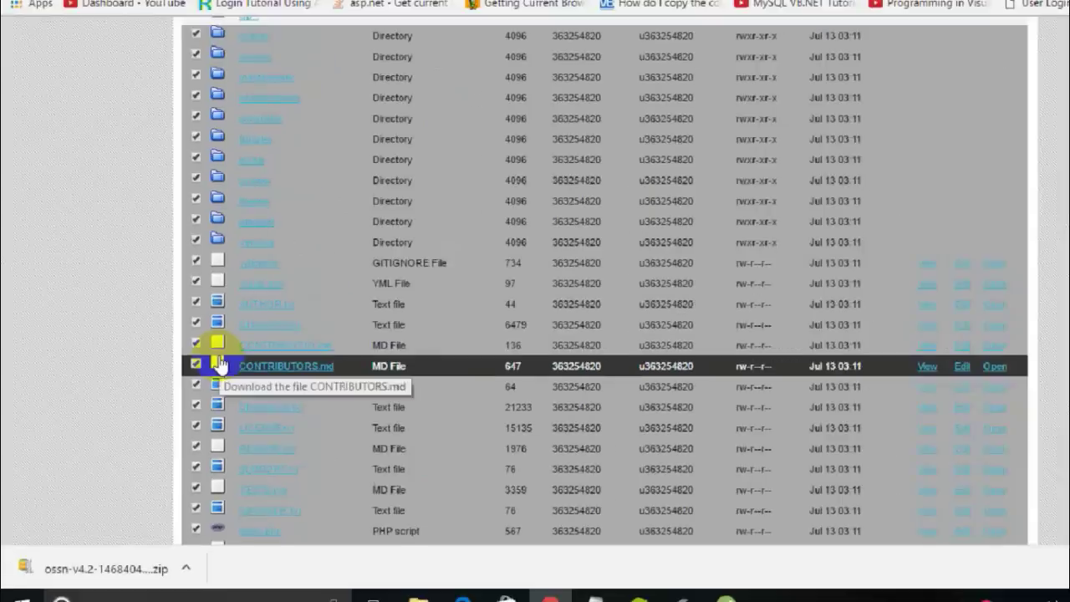
scroll(391, 276, up, 10)
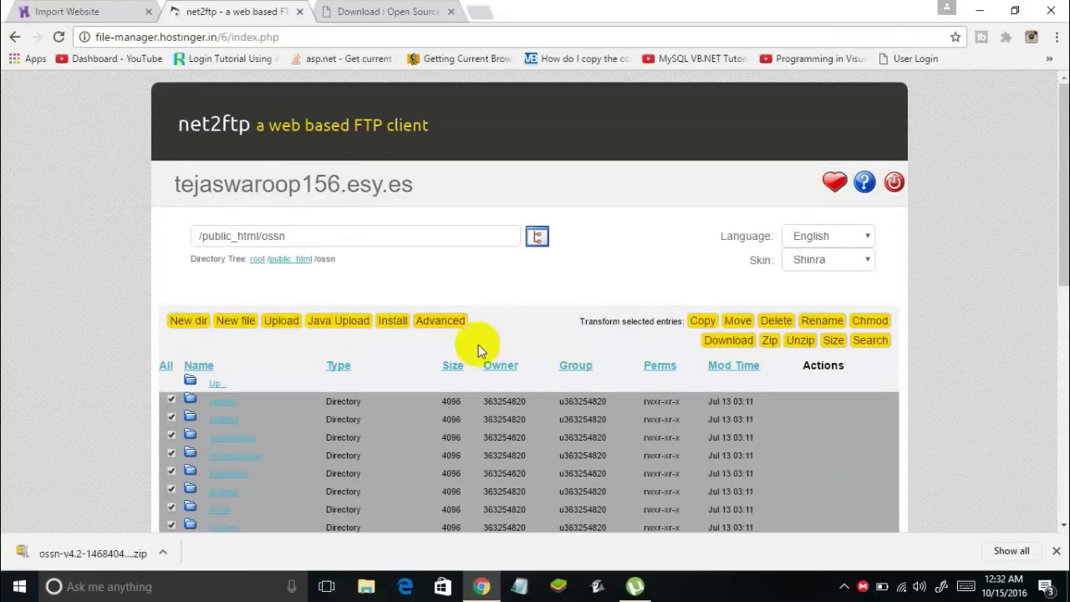
click(738, 320)
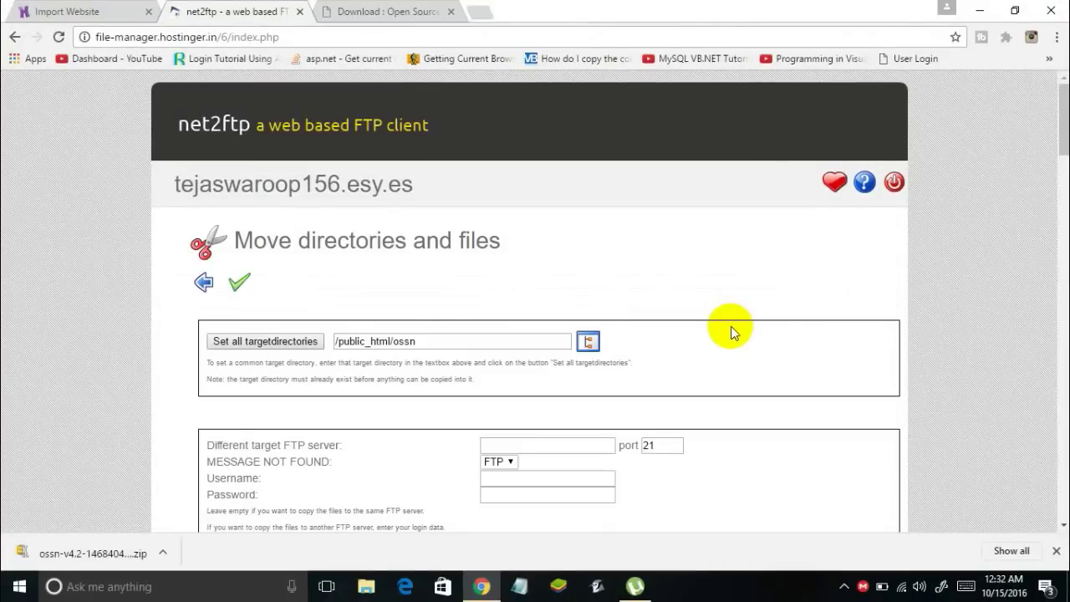
Shorten the move target directory from /public_html/ossn to /public_html
scroll(460, 297, down, 1)
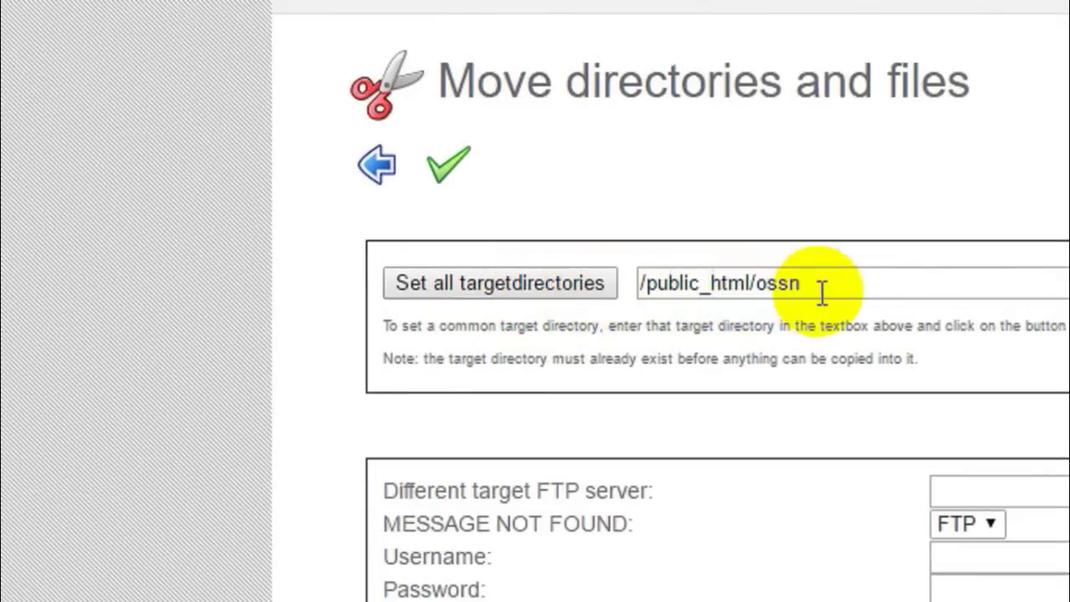
click(744, 282)
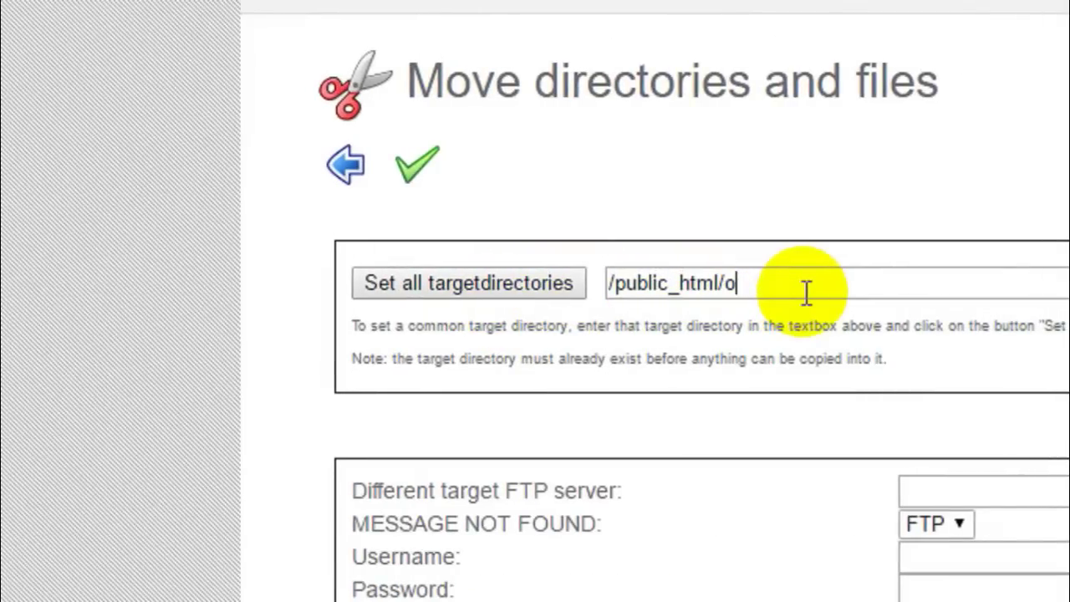
key(BackSpace)
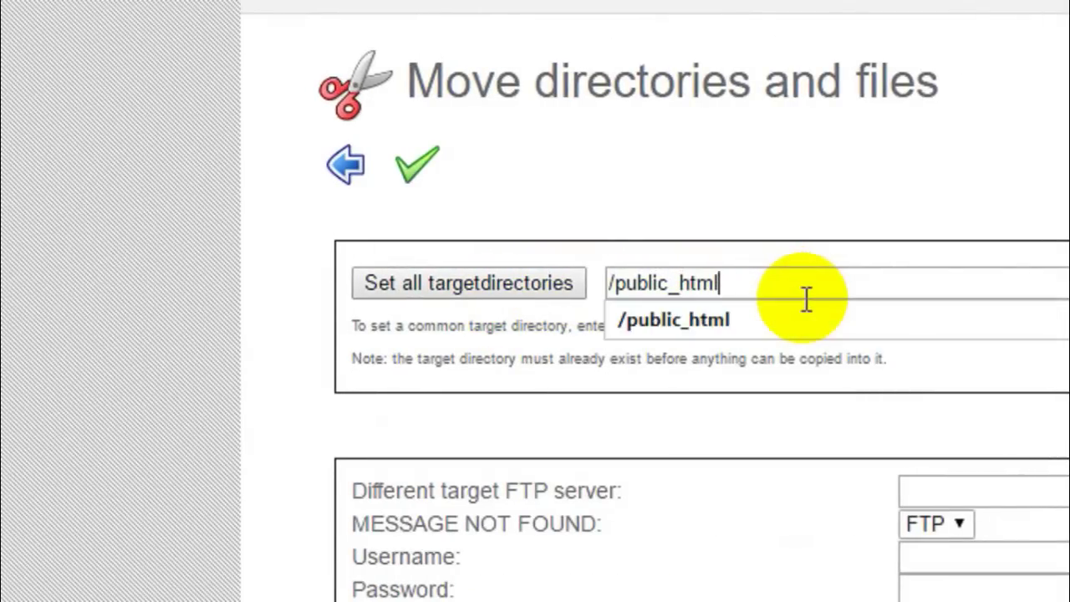
click(782, 314)
mouse_move(743, 285)
mouse_down()
mouse_move(585, 295)
mouse_move(724, 287)
mouse_up()
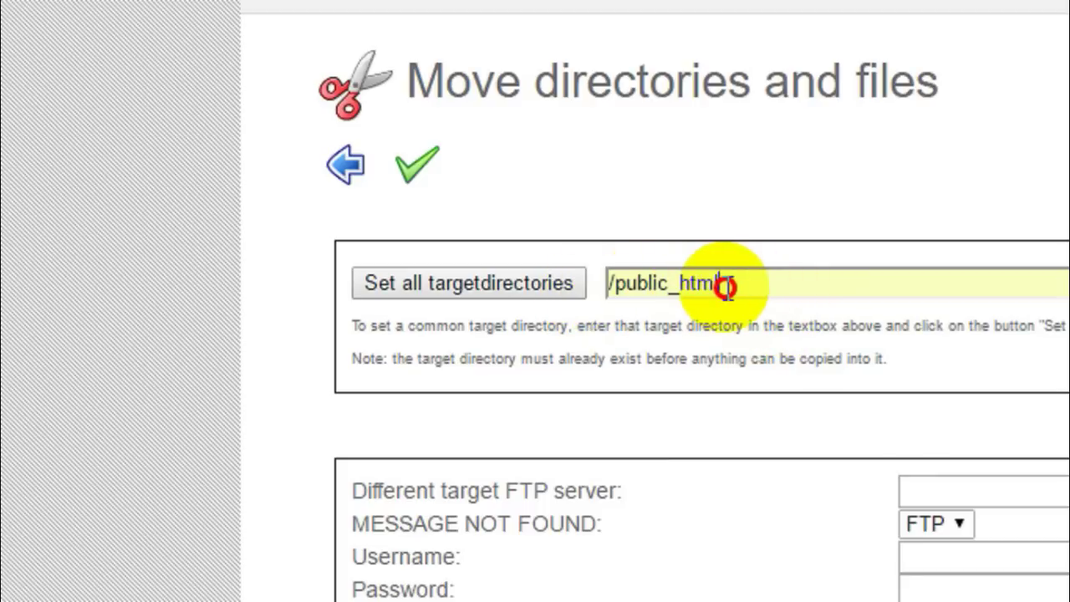
click(280, 384)
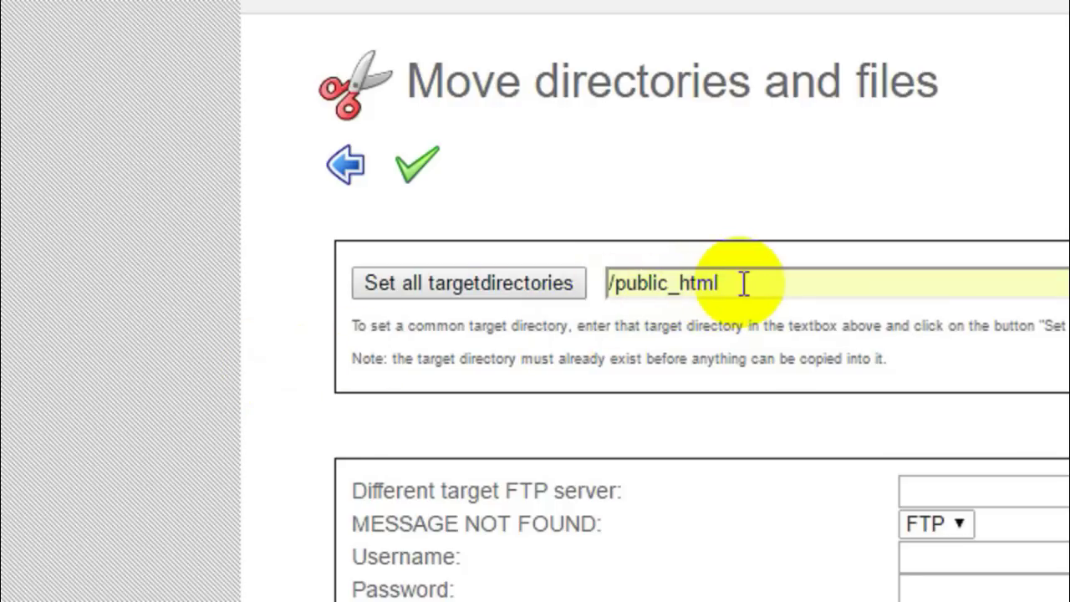
drag(743, 284, 609, 305)
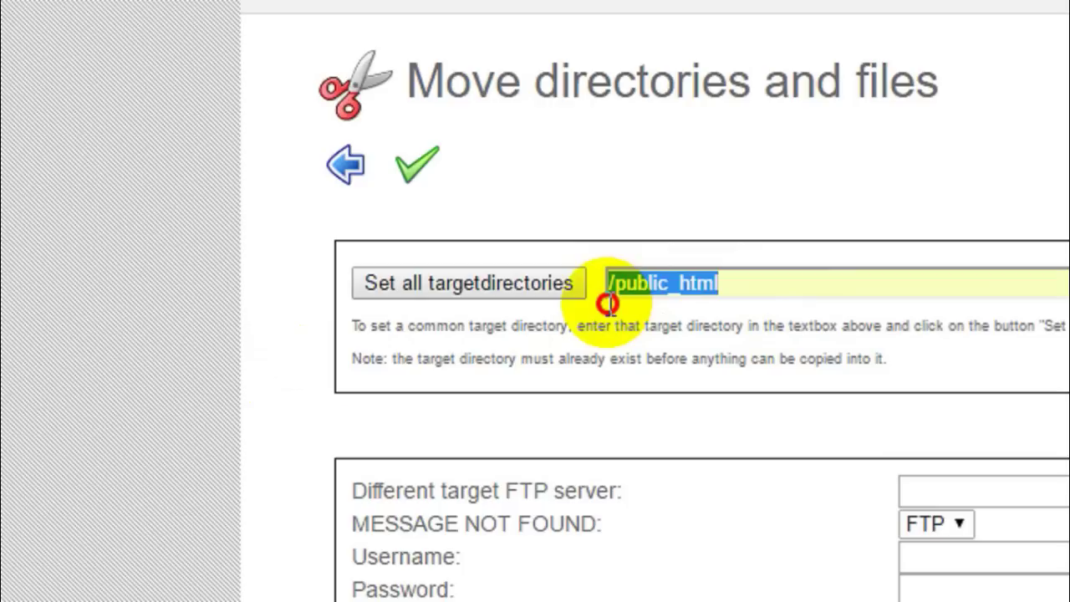
click(736, 285)
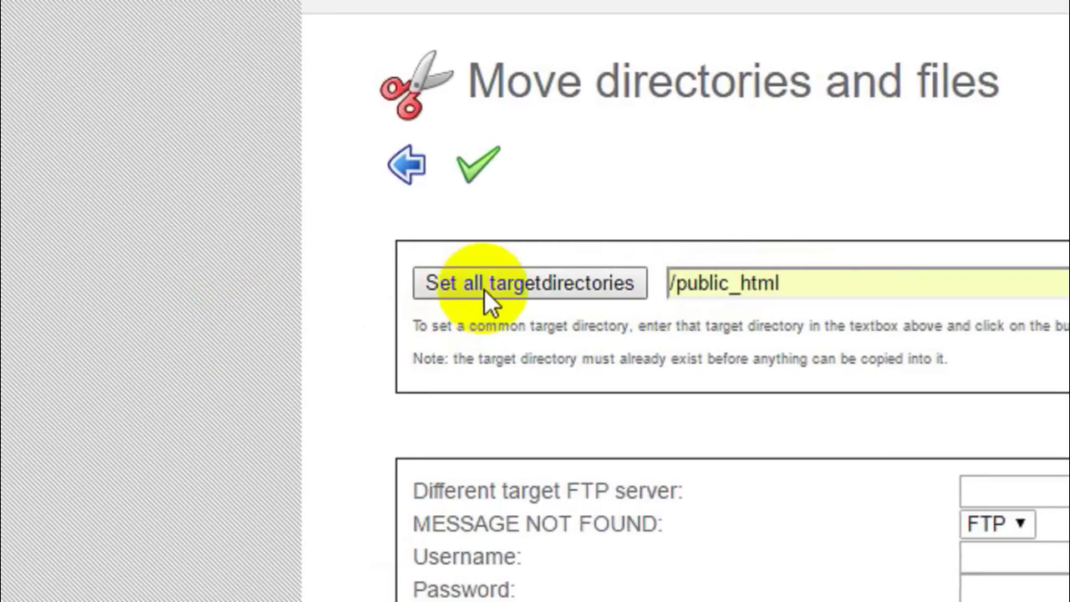
scroll(484, 289, down, 2)
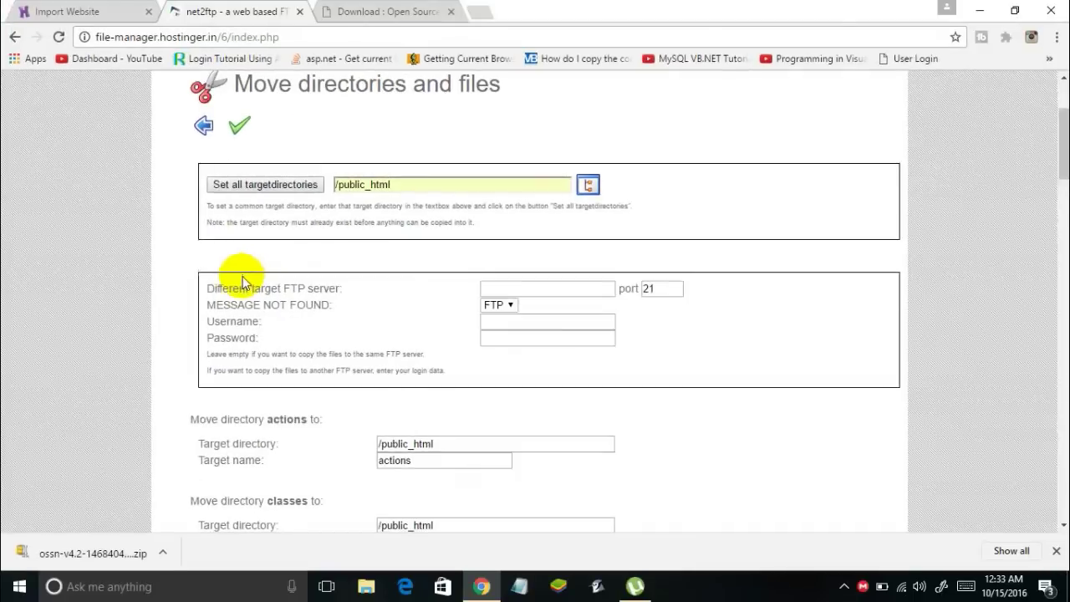
scroll(322, 281, up, 2)
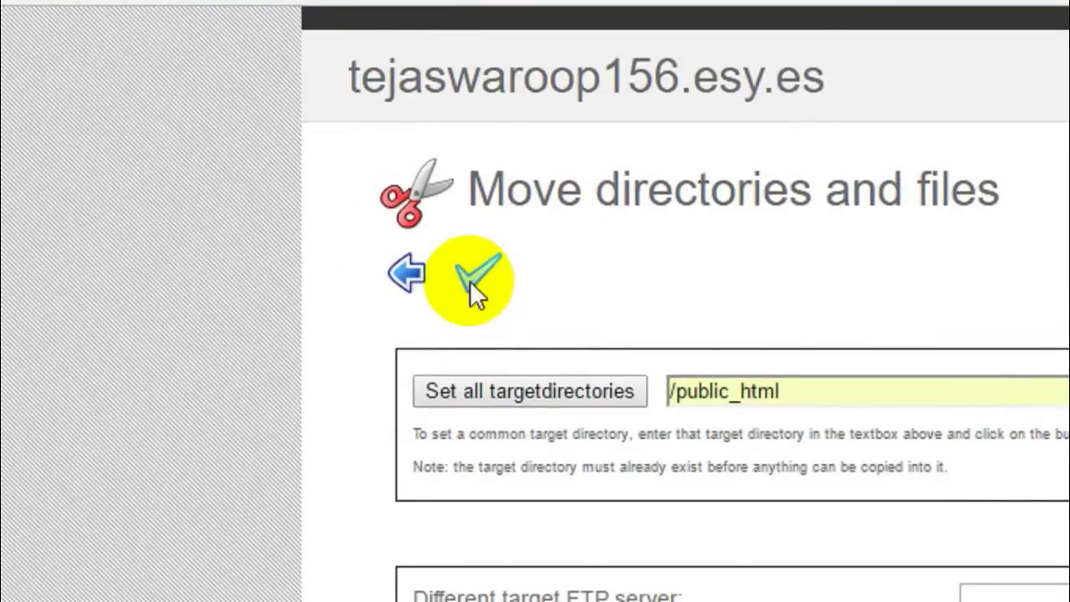
Confirm the move of the ossn contents into /public_html and review the completed results list
click(470, 281)
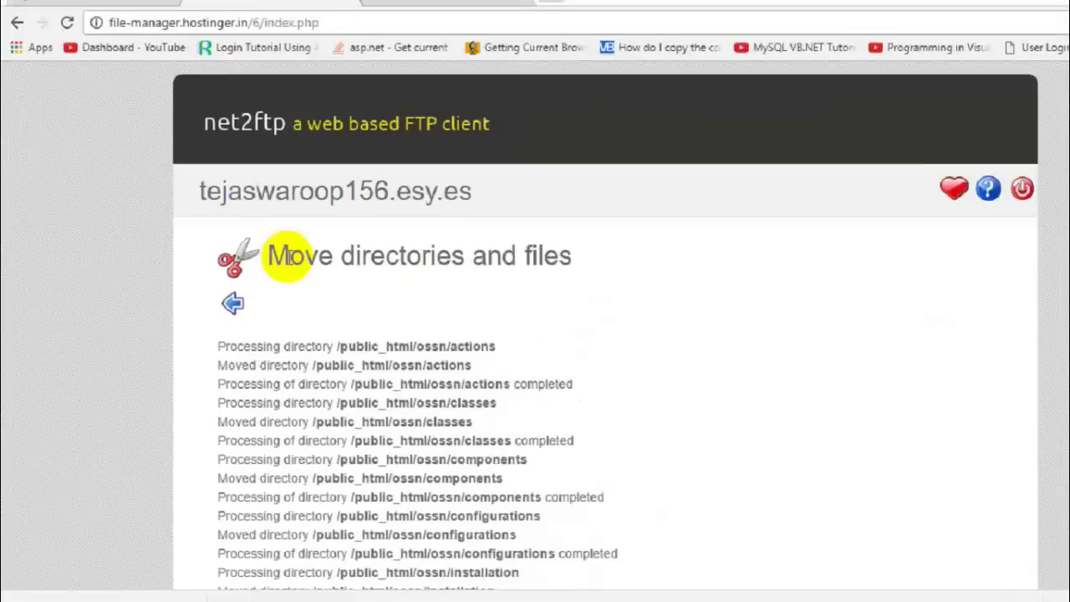
scroll(468, 420, down, 2)
scroll(269, 292, down, 6)
scroll(269, 288, up, 5)
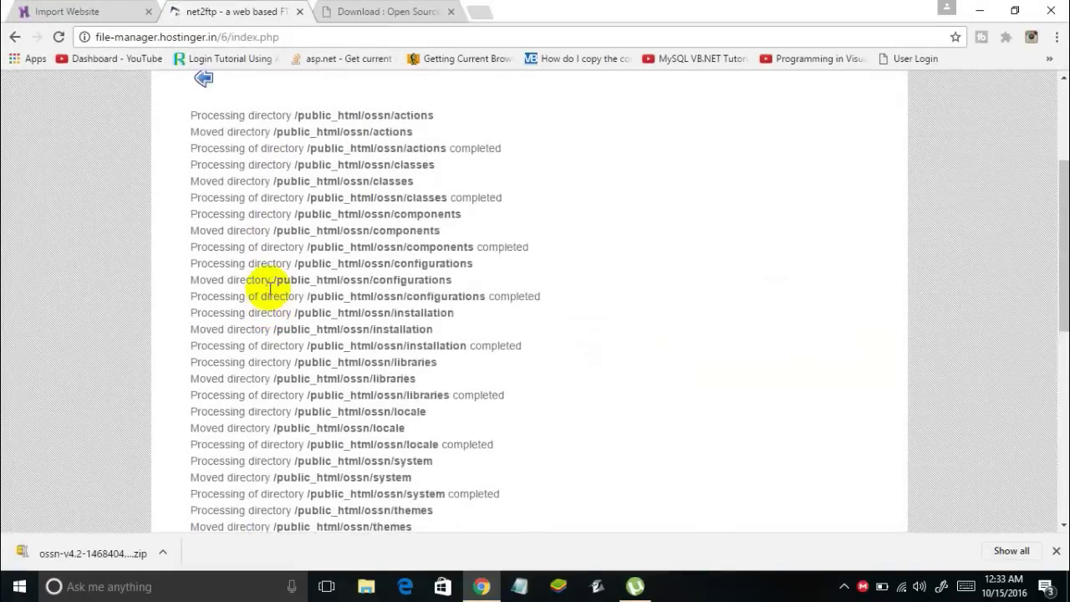
scroll(269, 288, up, 3)
Open /public_html, check the OSSN files arrived, and tick the leftover ossn folder
click(204, 282)
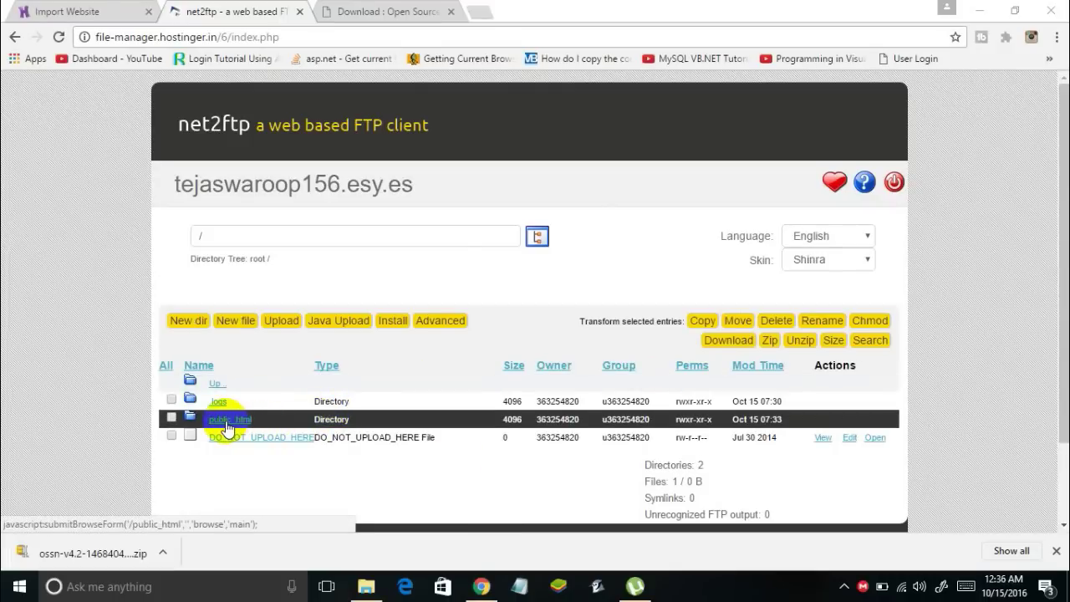
click(227, 422)
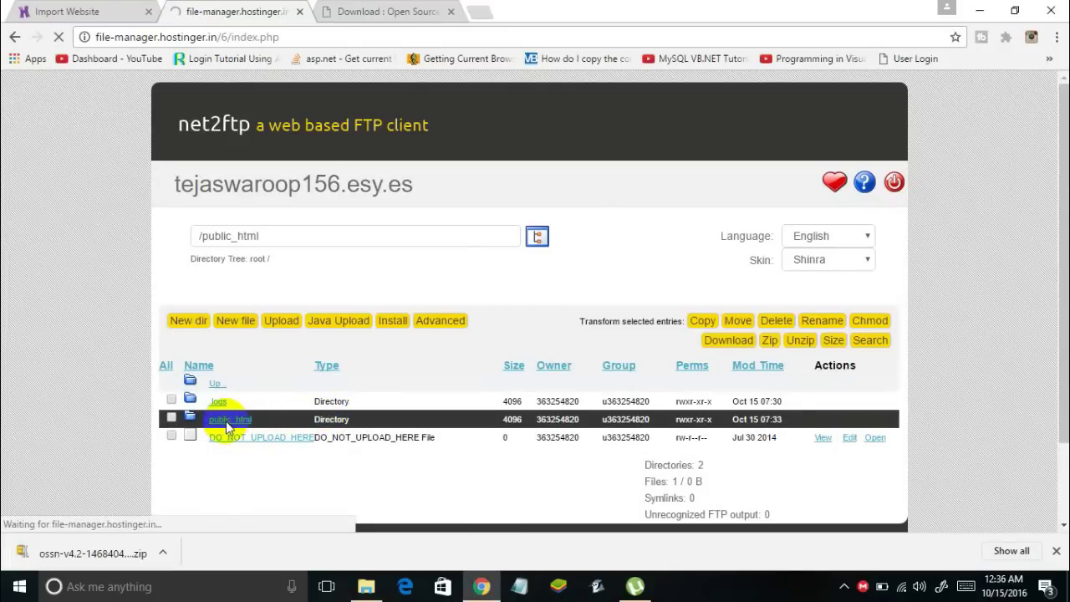
scroll(230, 422, down, 2)
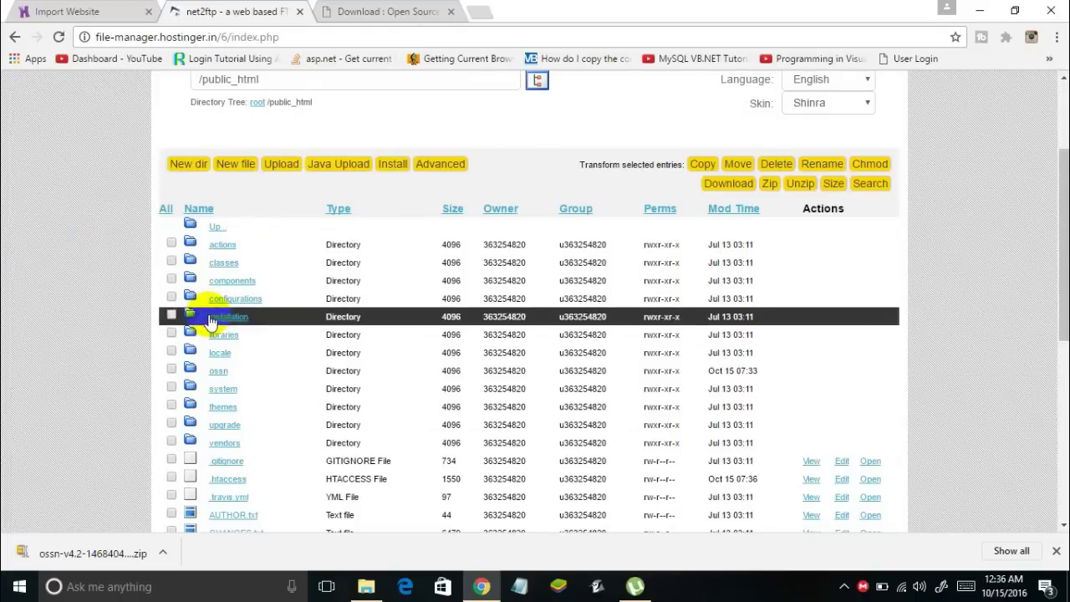
scroll(200, 282, down, 3)
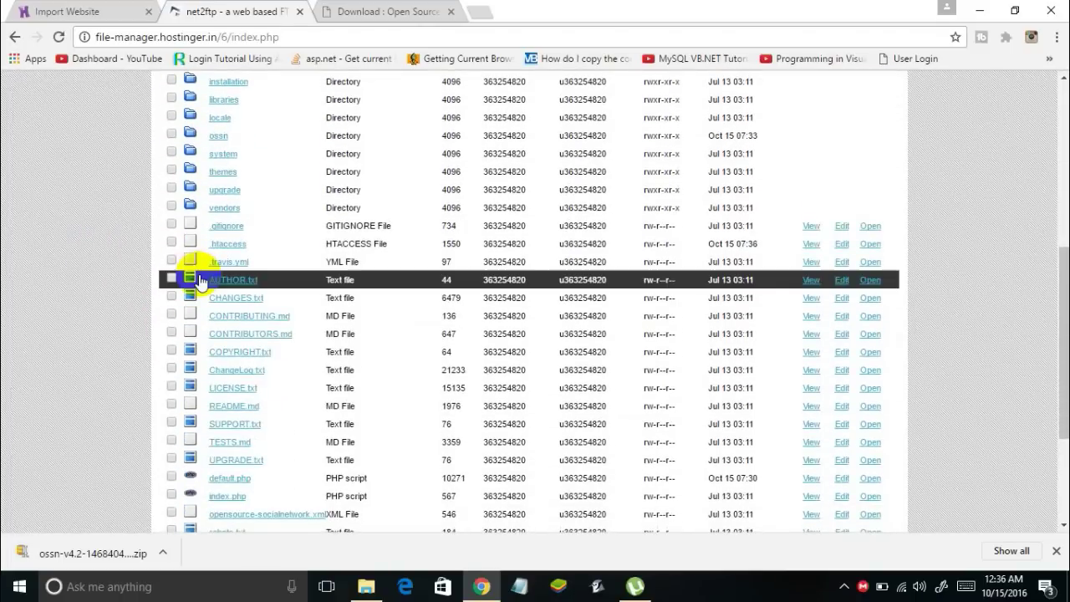
scroll(200, 282, up, 2)
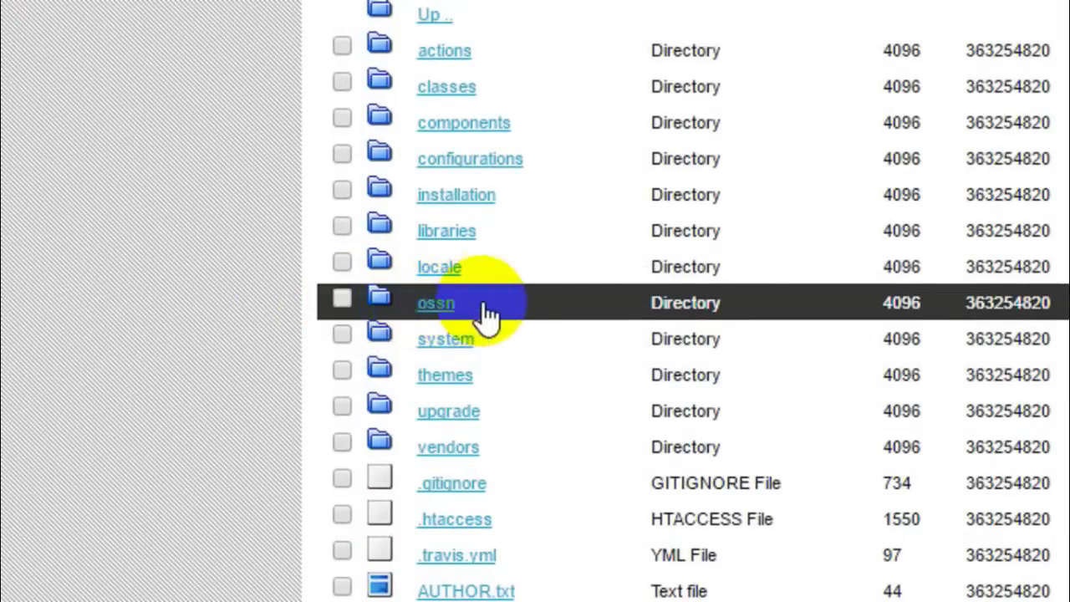
click(343, 298)
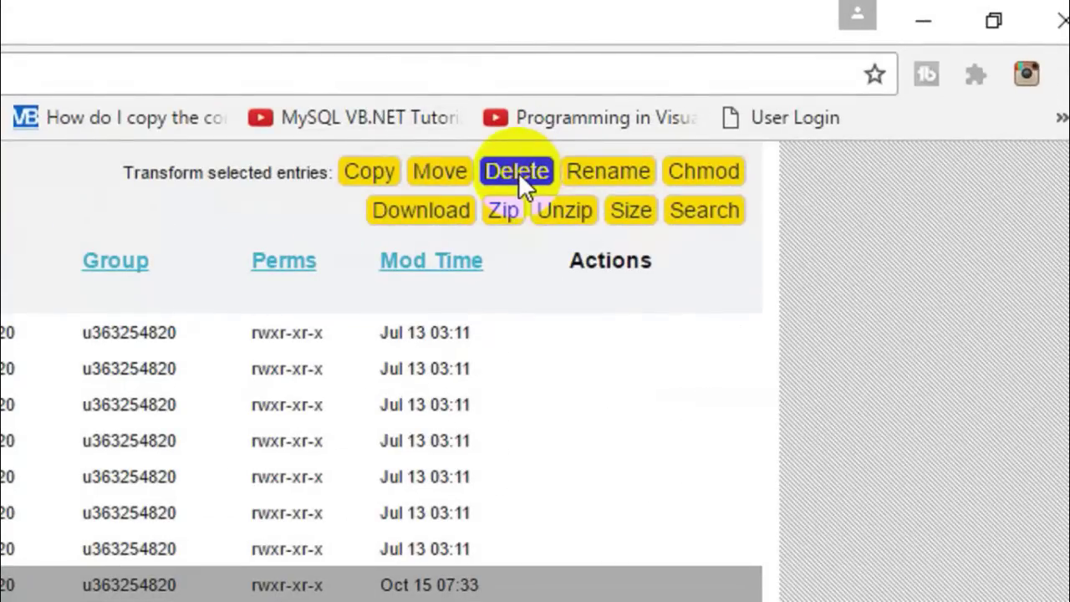
Delete the leftover ossn folder from public_html and confirm the deletion
click(518, 172)
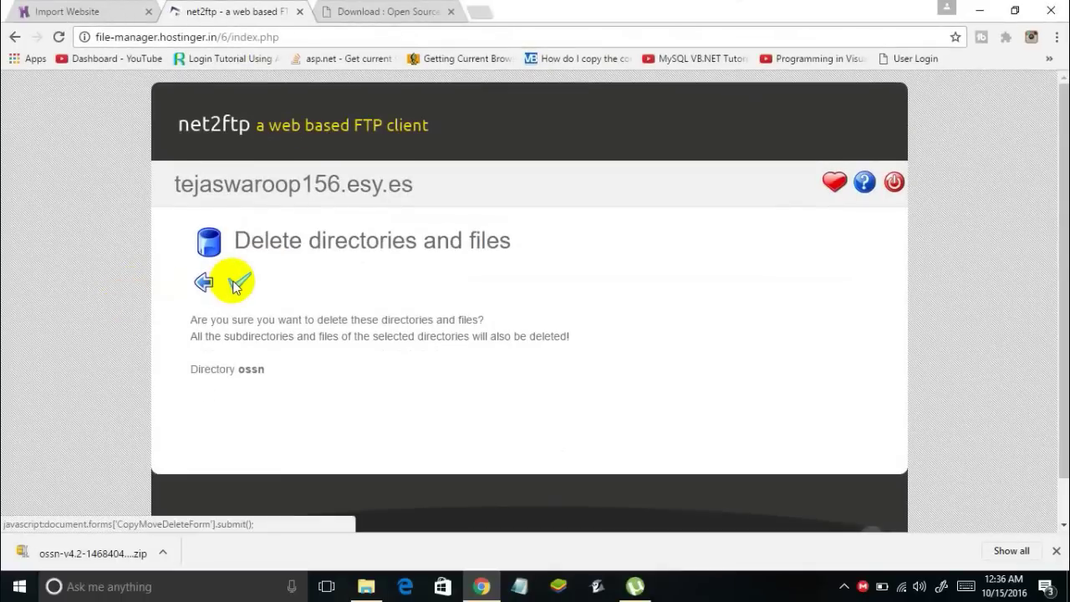
click(238, 283)
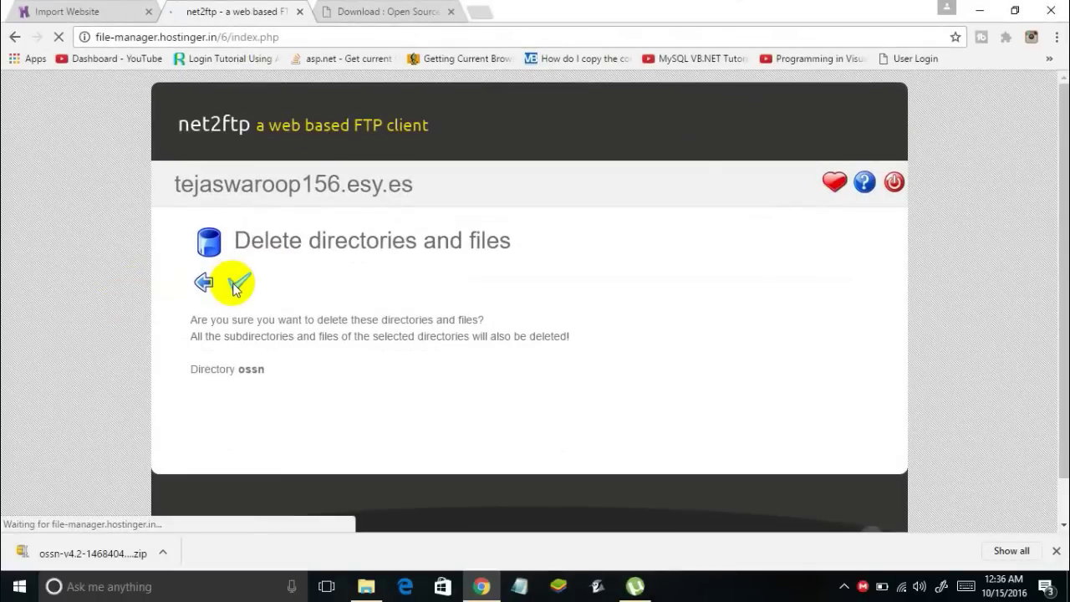
click(209, 285)
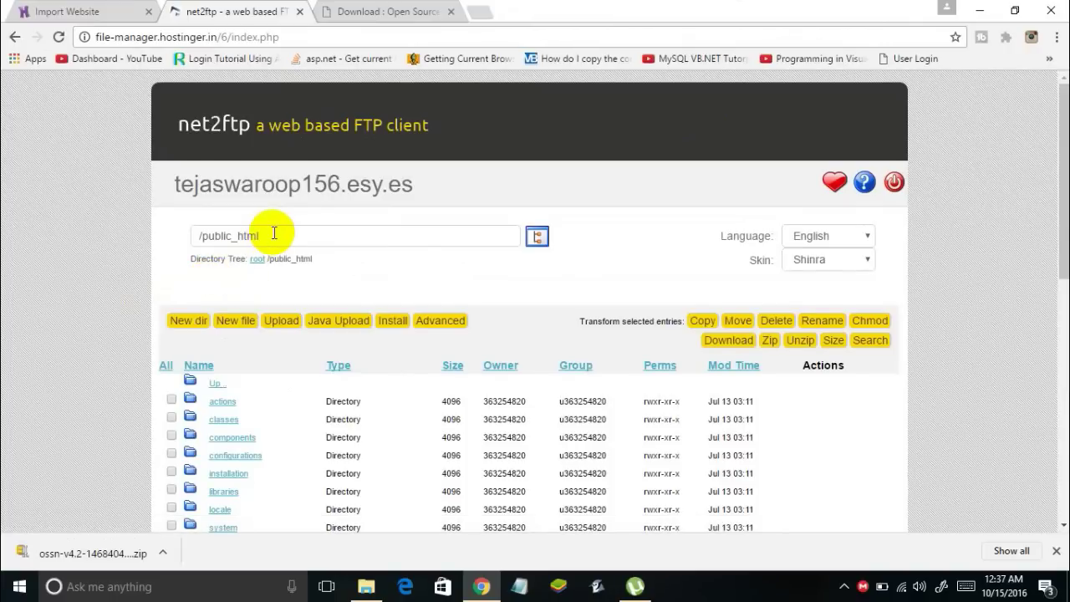
Edit the path box to / to navigate to the account's root directory
drag(274, 235, 232, 239)
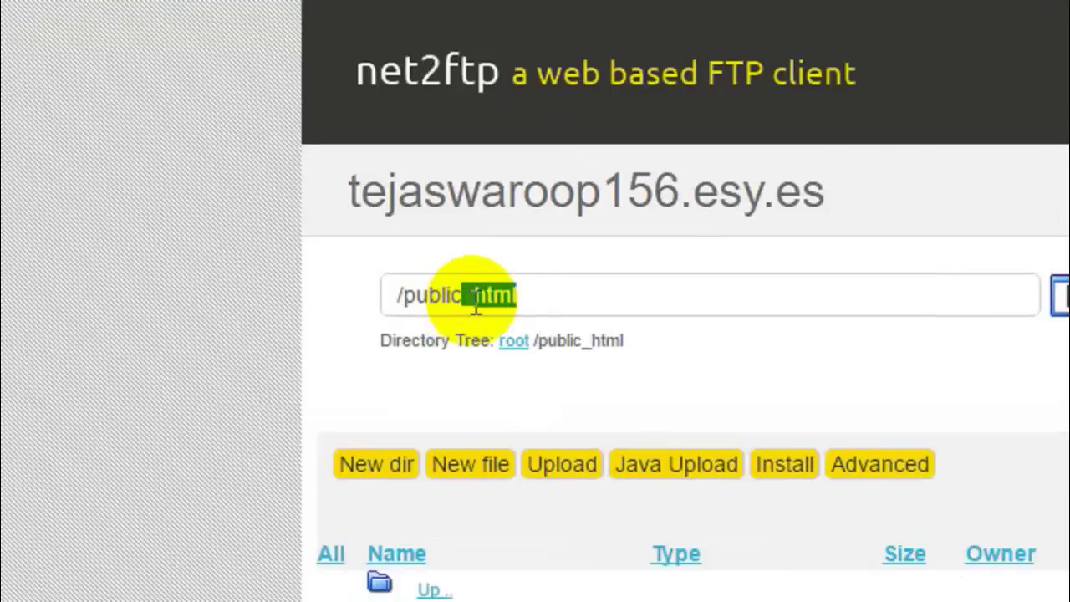
click(265, 236)
drag(535, 295, 408, 295)
key(BackSpace)
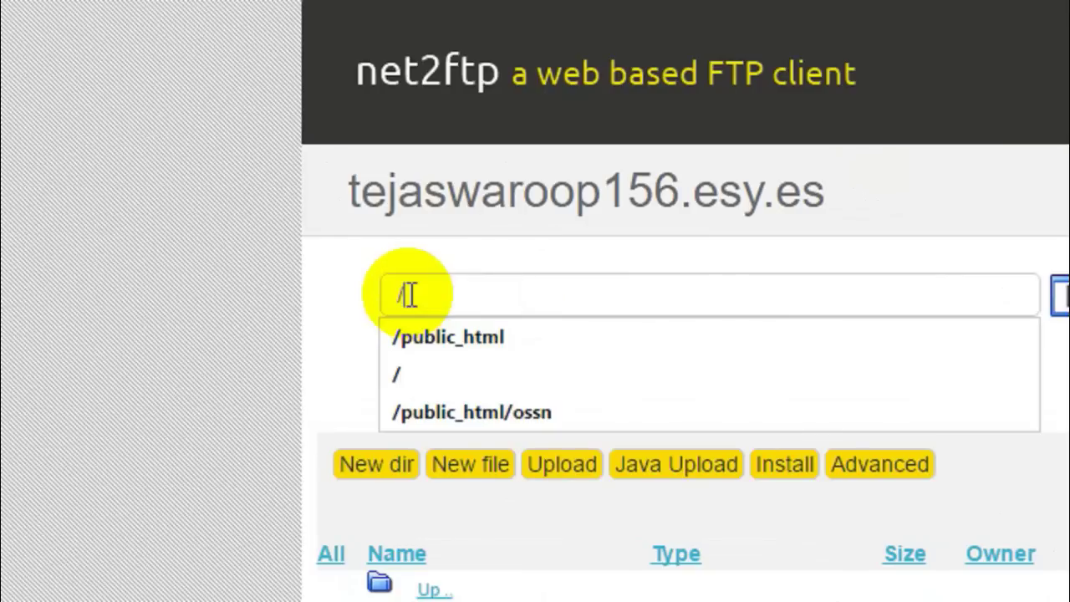
drag(406, 293, 399, 291)
key(Return)
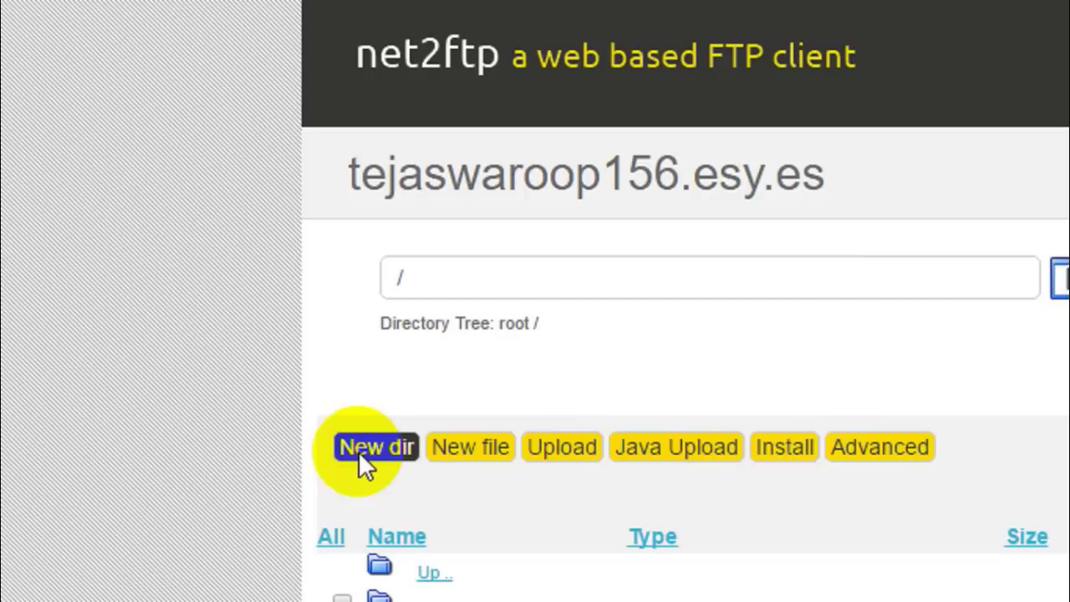
click(361, 453)
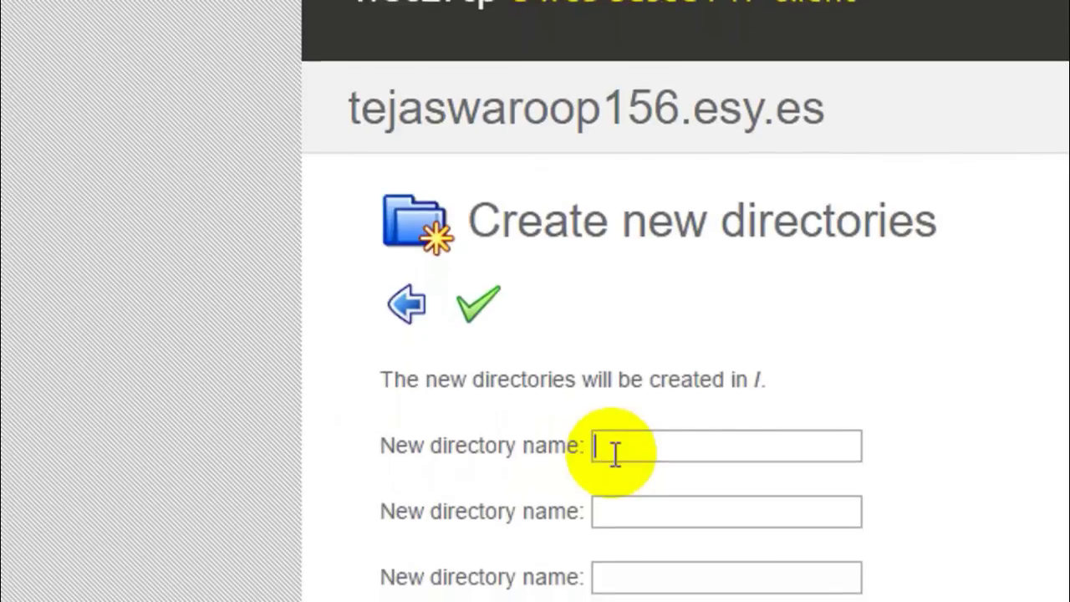
Create an ossn_data directory in the root / and return to the root listing
text(os)
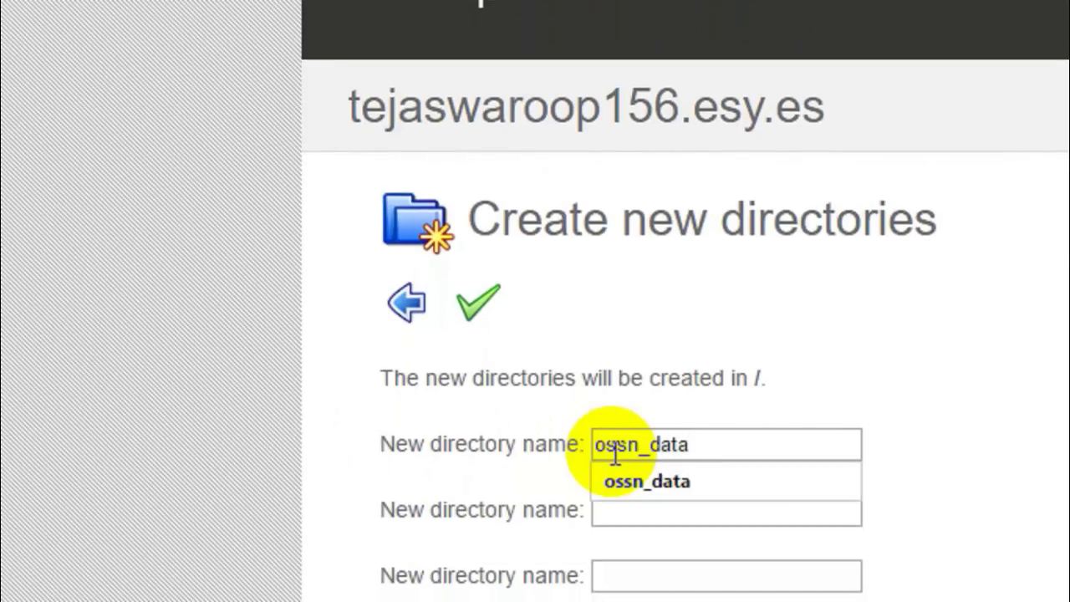
text(sn_data)
drag(711, 445, 596, 445)
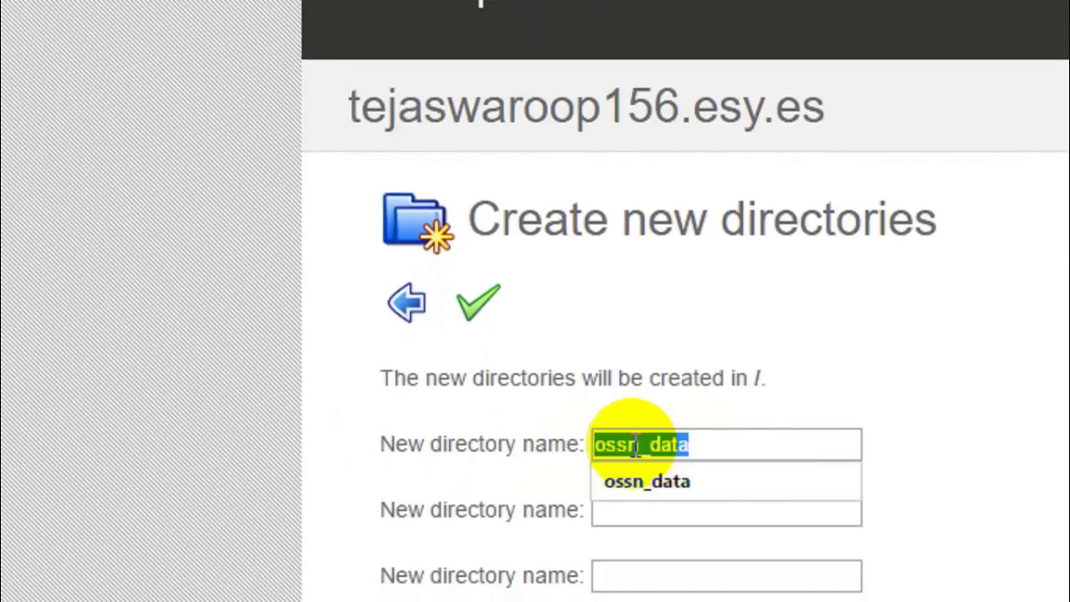
click(637, 447)
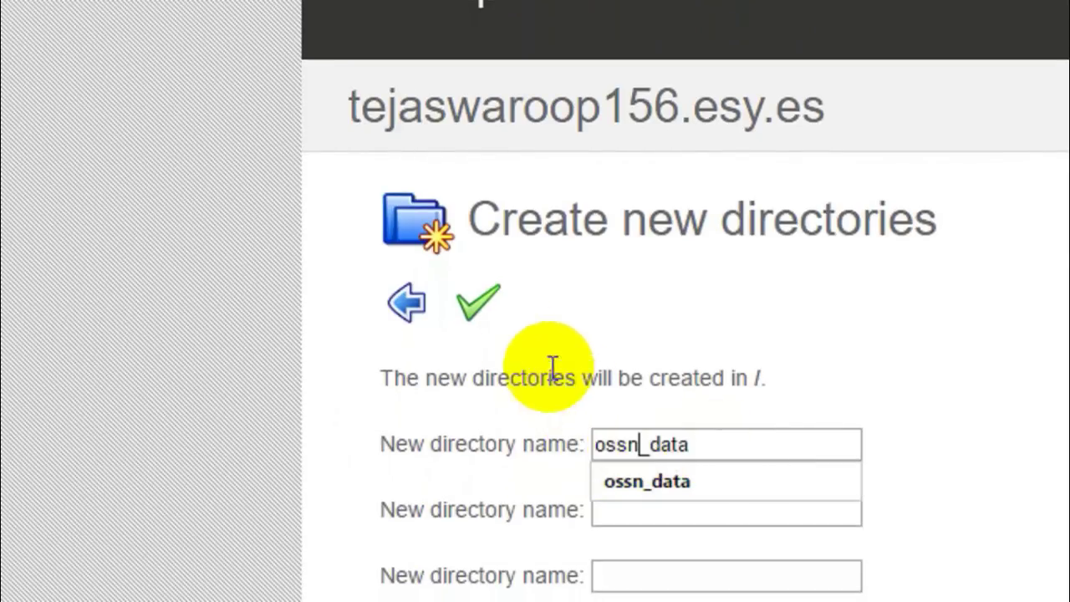
click(480, 301)
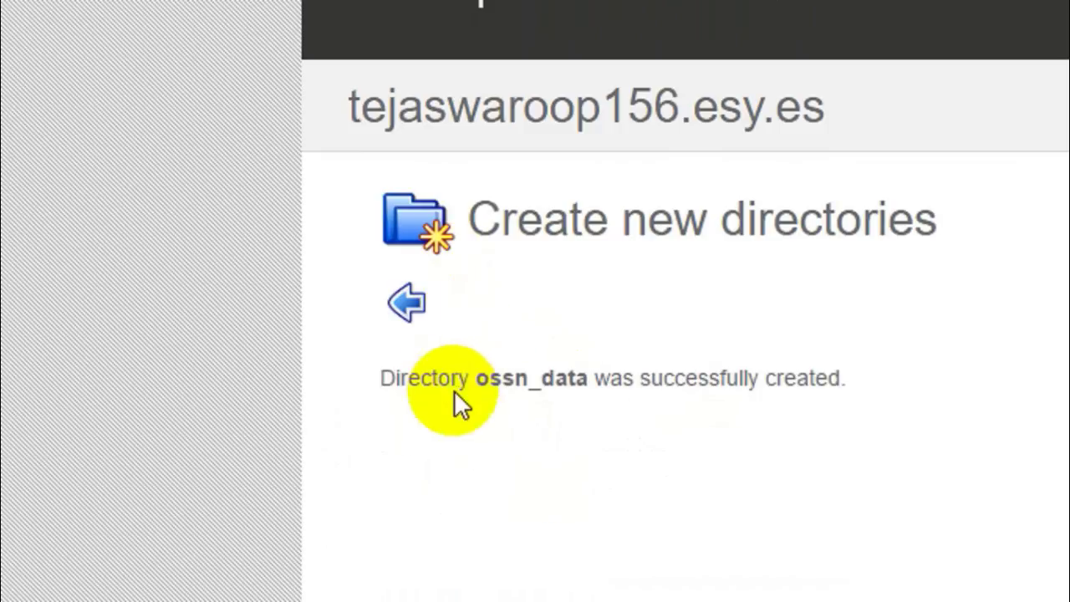
drag(475, 378, 951, 382)
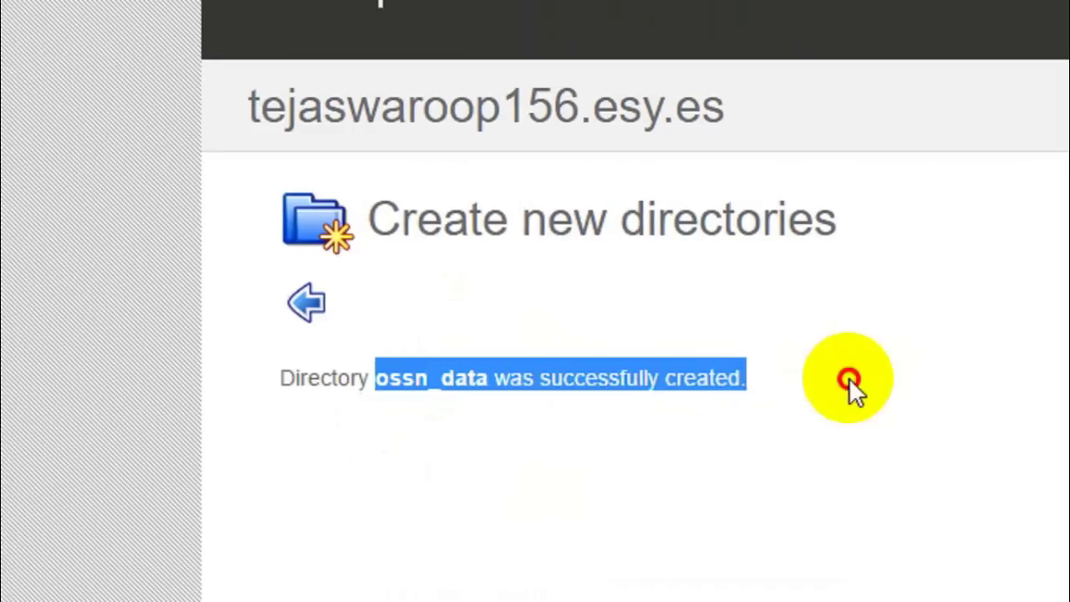
click(951, 382)
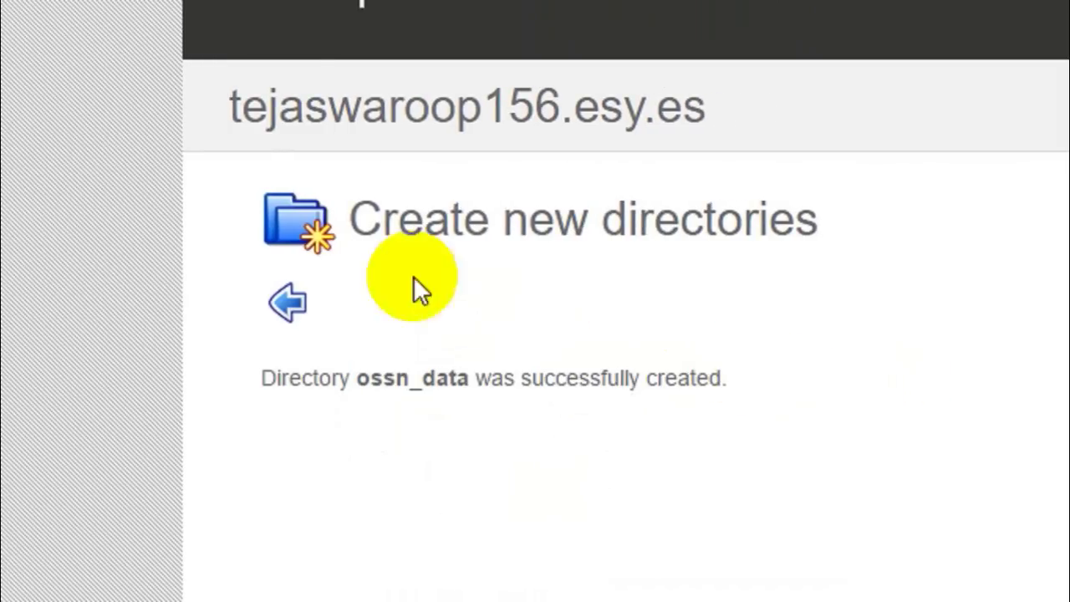
click(296, 297)
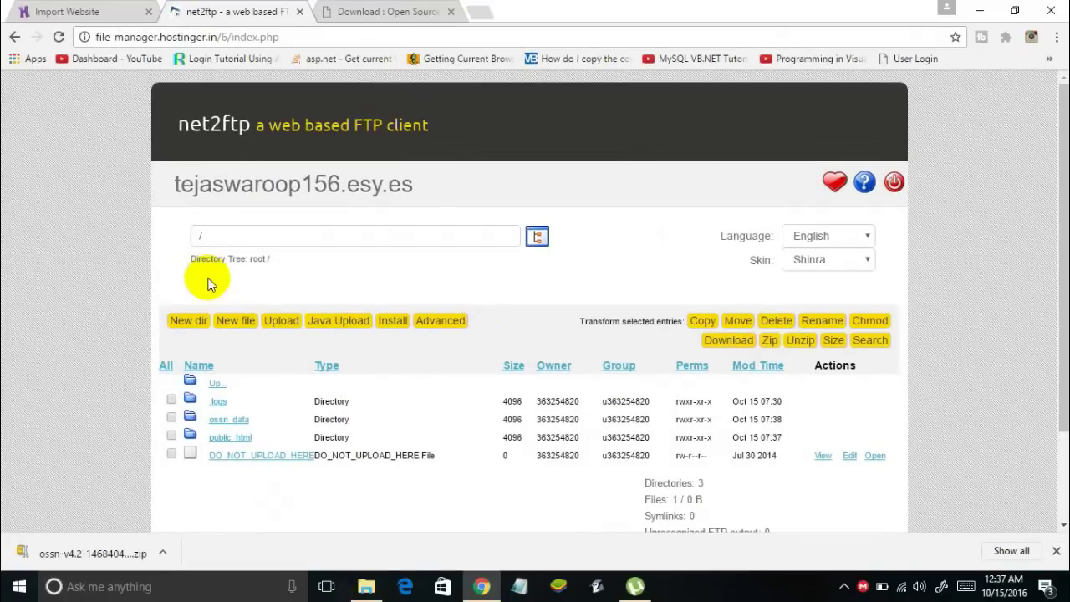
Open the tejaswaroop156.esy.es hosting dashboard in Hostinger and go to its MySQL Databases page
click(101, 8)
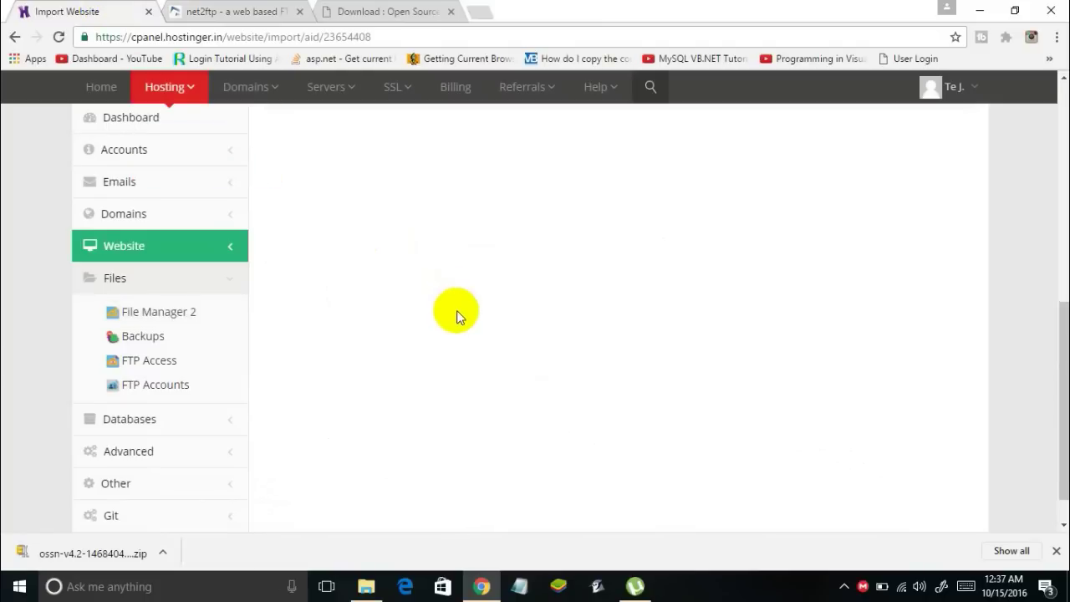
scroll(399, 240, up, 4)
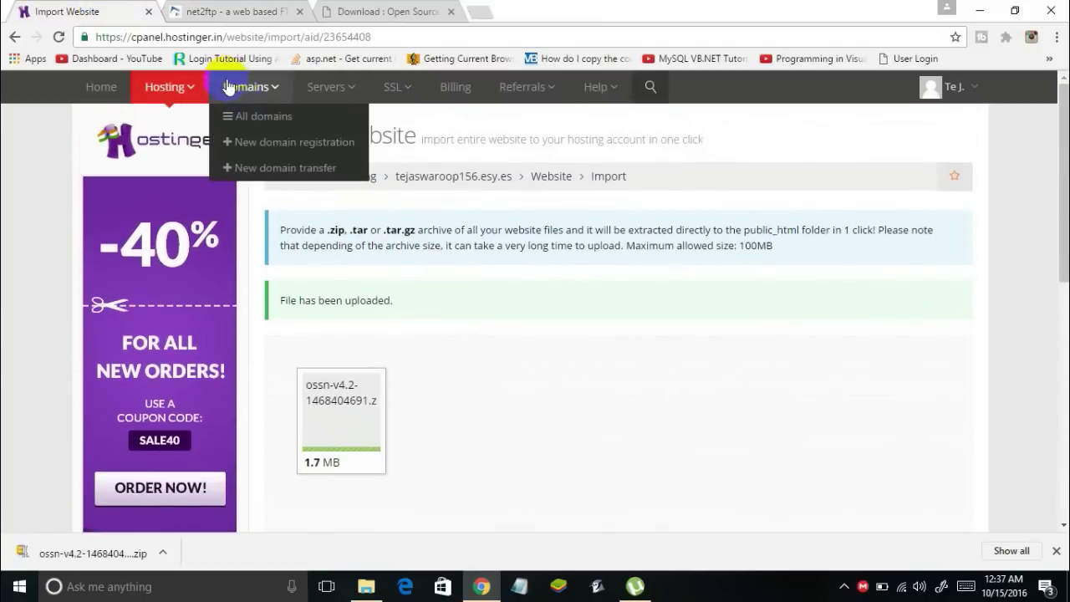
mouse_move(171, 89)
click(189, 169)
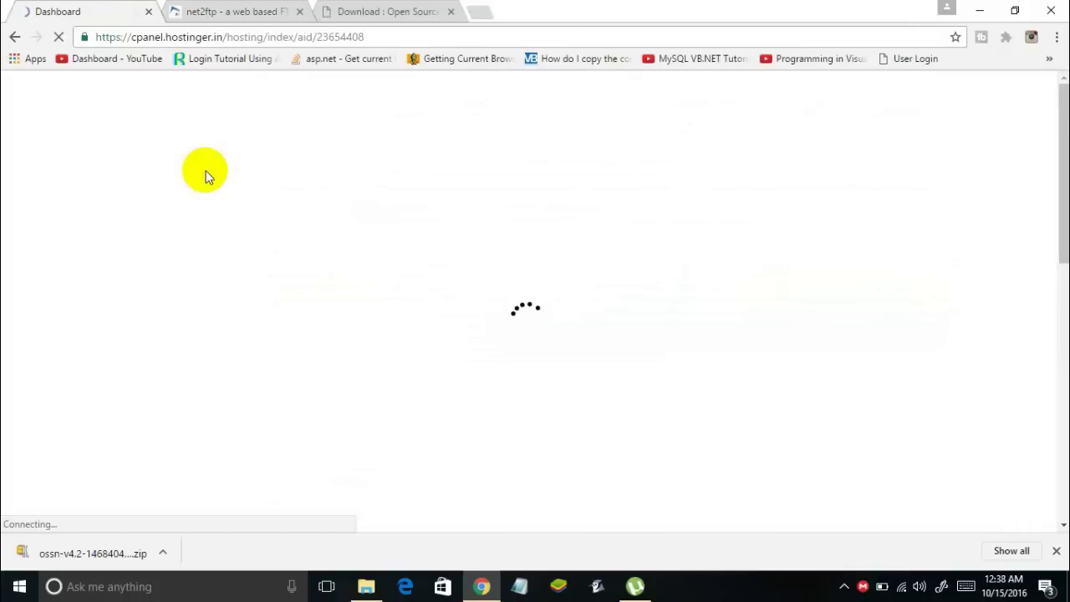
scroll(410, 280, down, 2)
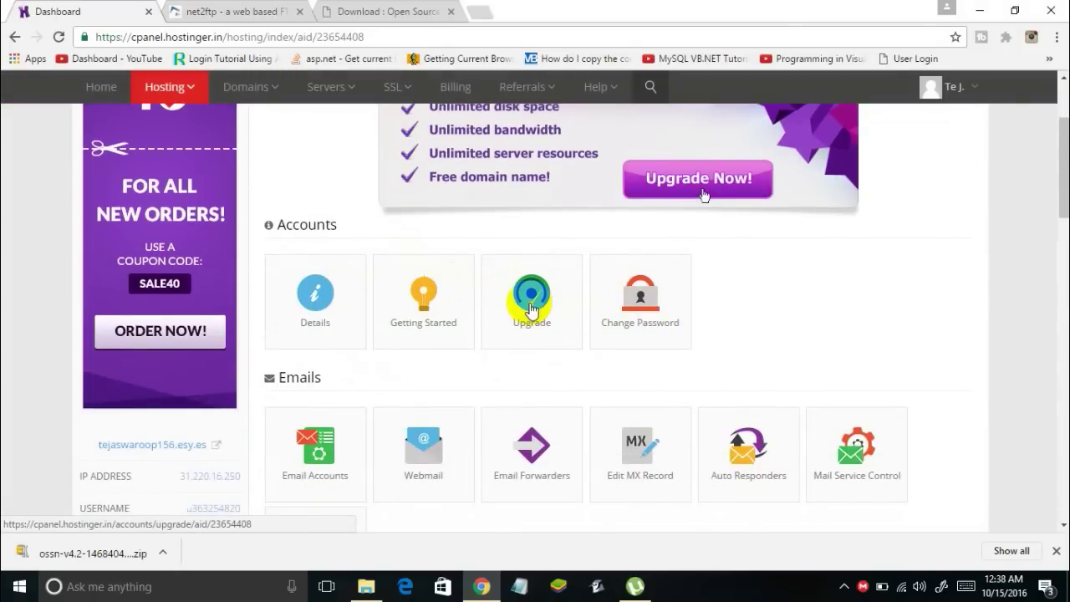
scroll(530, 301, down, 2)
scroll(530, 313, down, 8)
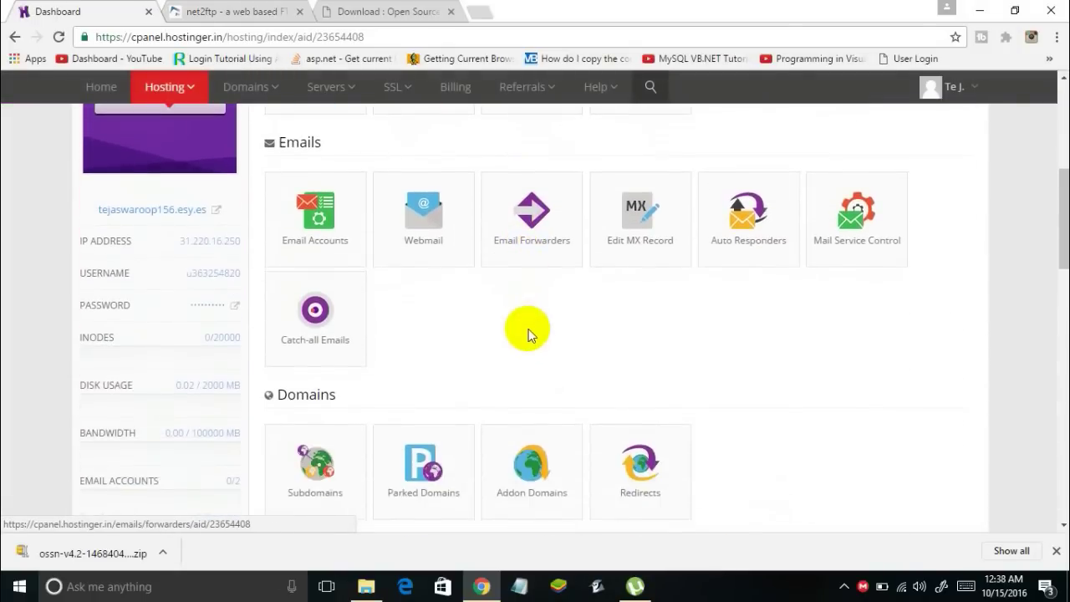
scroll(529, 335, down, 3)
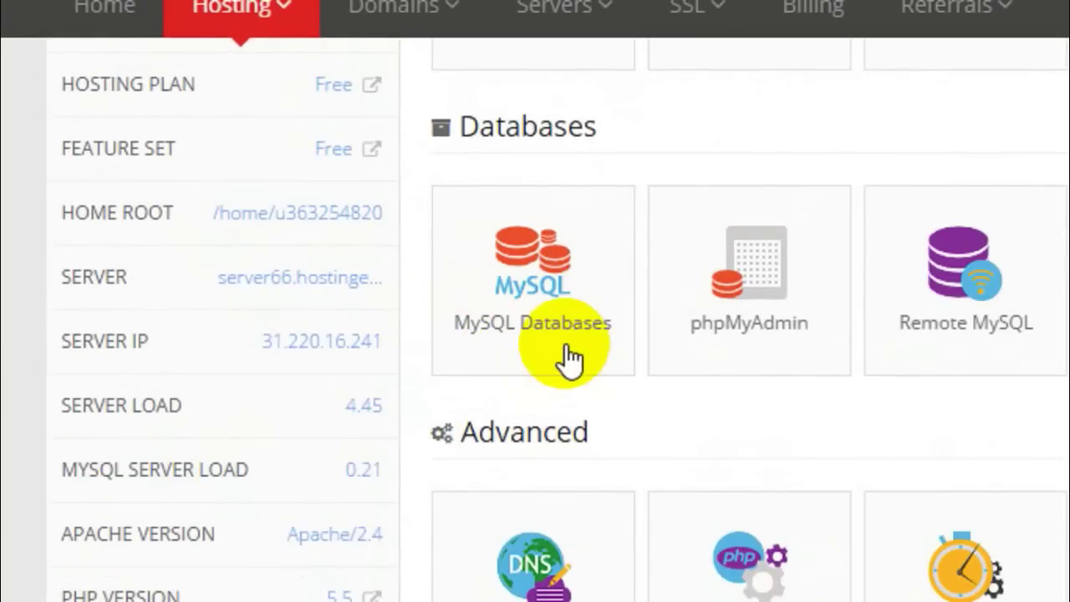
click(569, 357)
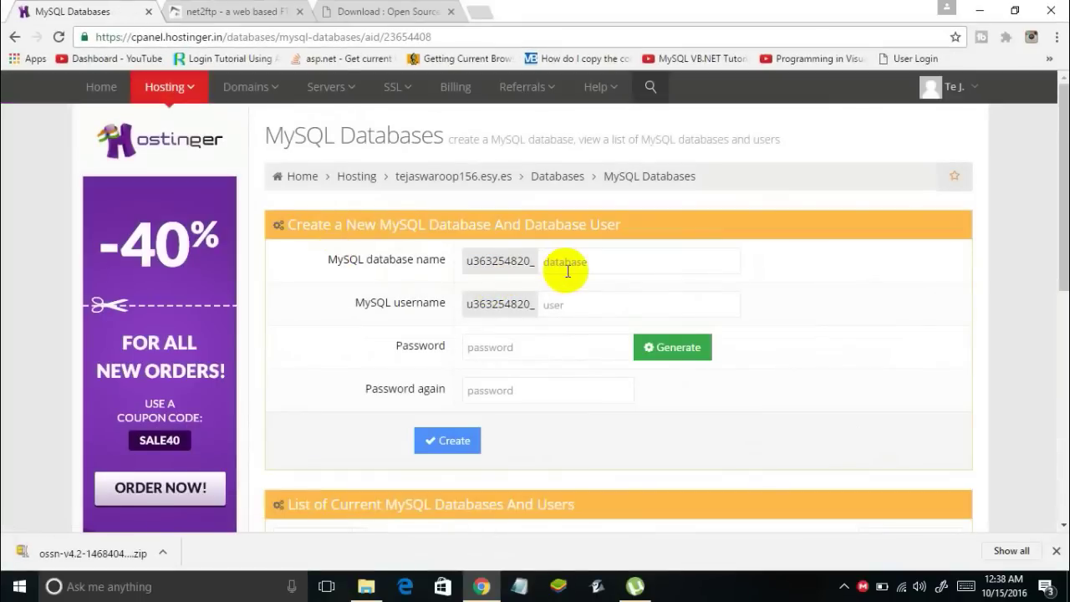
Enter ossn as both the new MySQL database name and its username
scroll(564, 274, down, 2)
scroll(565, 280, up, 2)
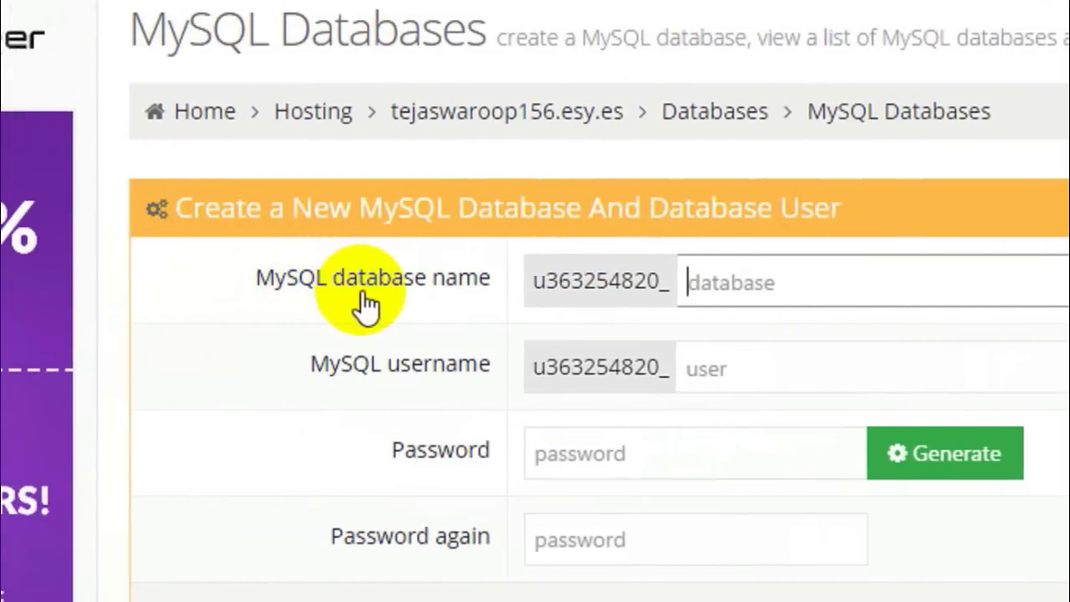
click(789, 286)
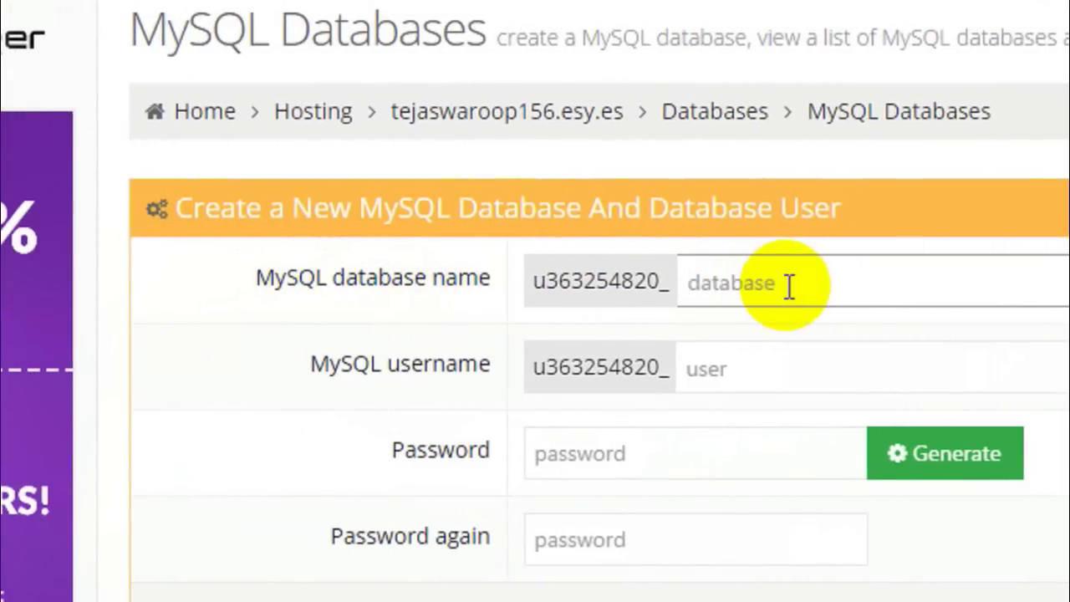
text(s)
key(BackSpace)
text(ossn)
key(Tab)
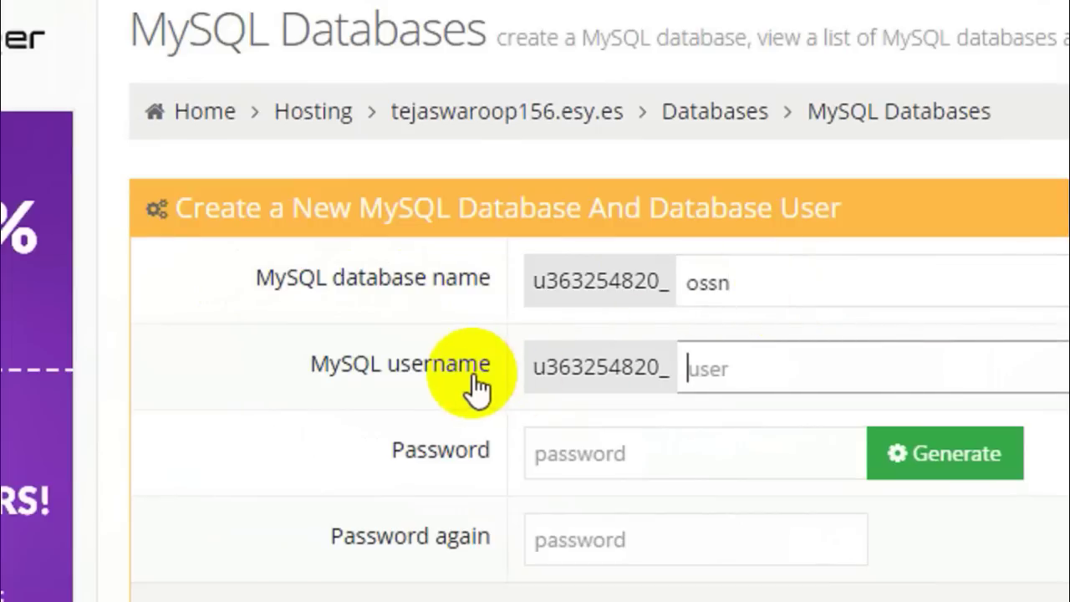
text(ossn)
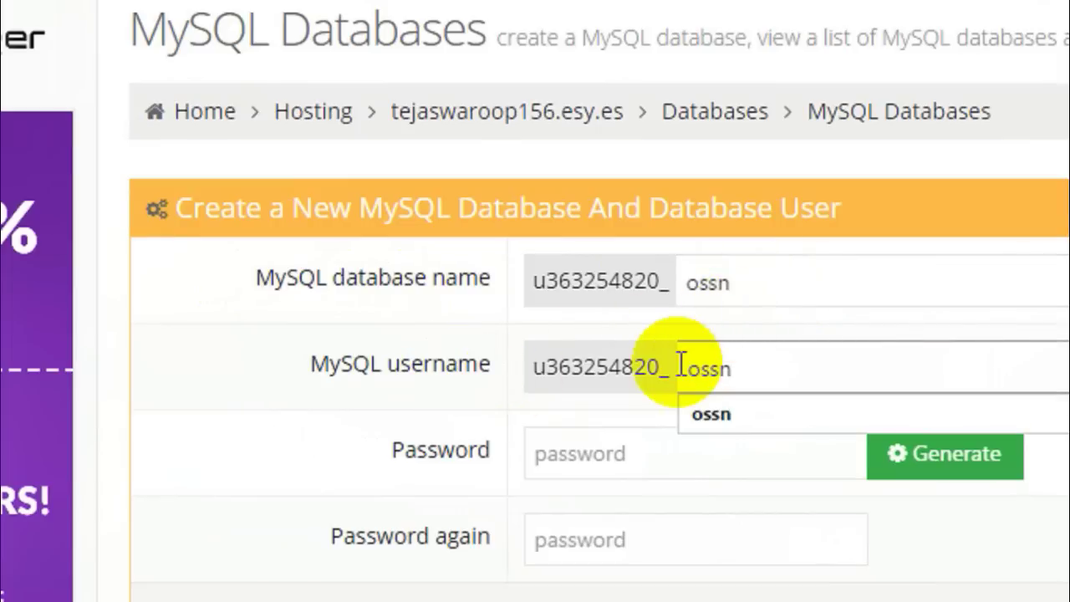
Fill in the database password twice and create the ossn database and user
click(614, 452)
text(o)
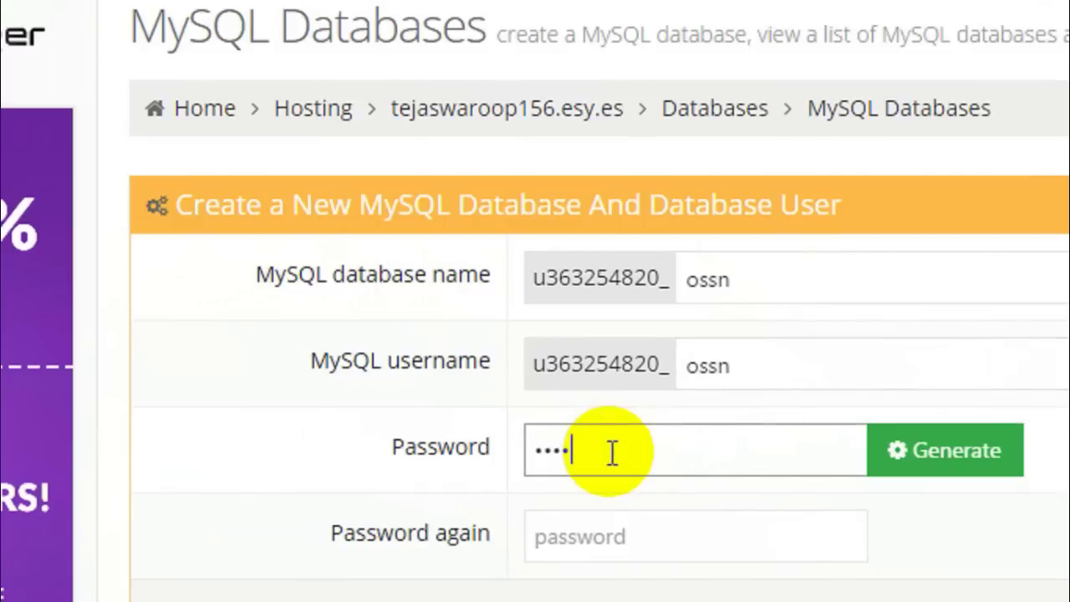
key(Tab)
text(o)
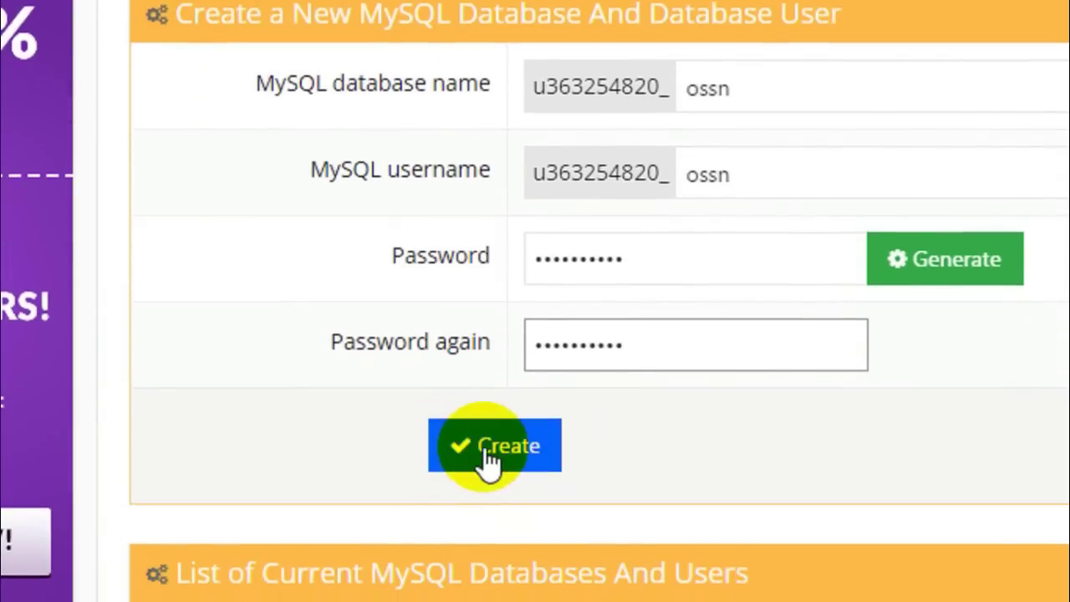
click(488, 449)
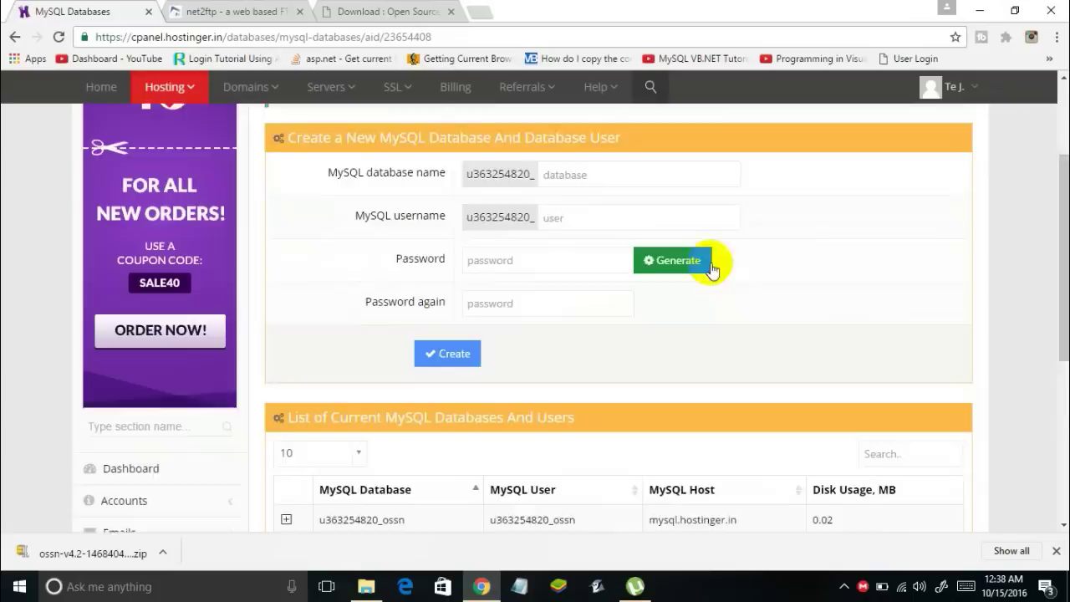
scroll(709, 265, down, 2)
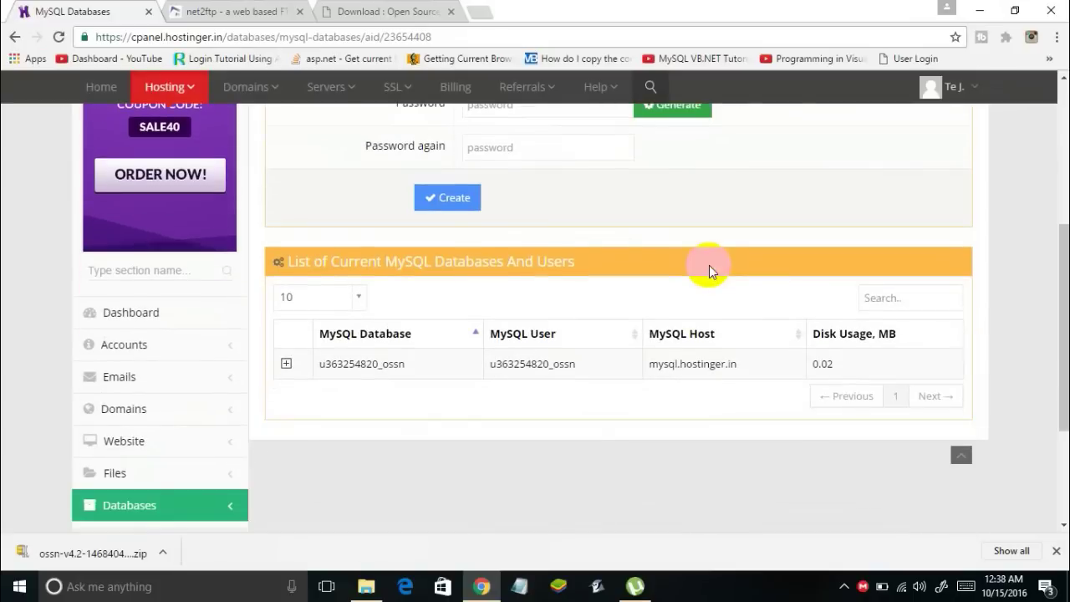
click(243, 12)
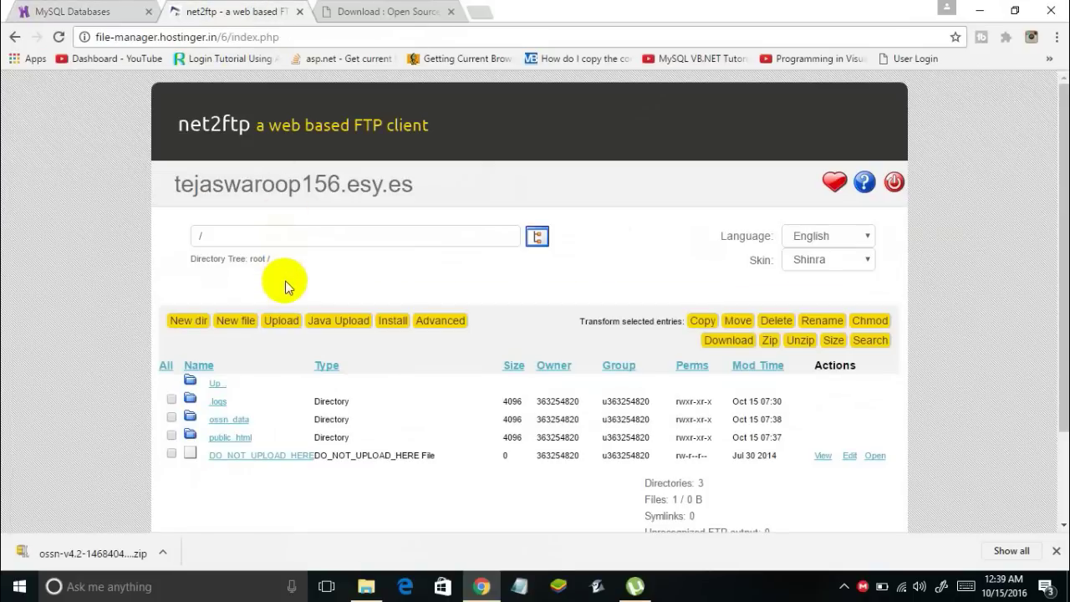
Load the tejaswaroop156.esy.es subdomain in a new tab to show the OSSN prerequisites check
click(373, 12)
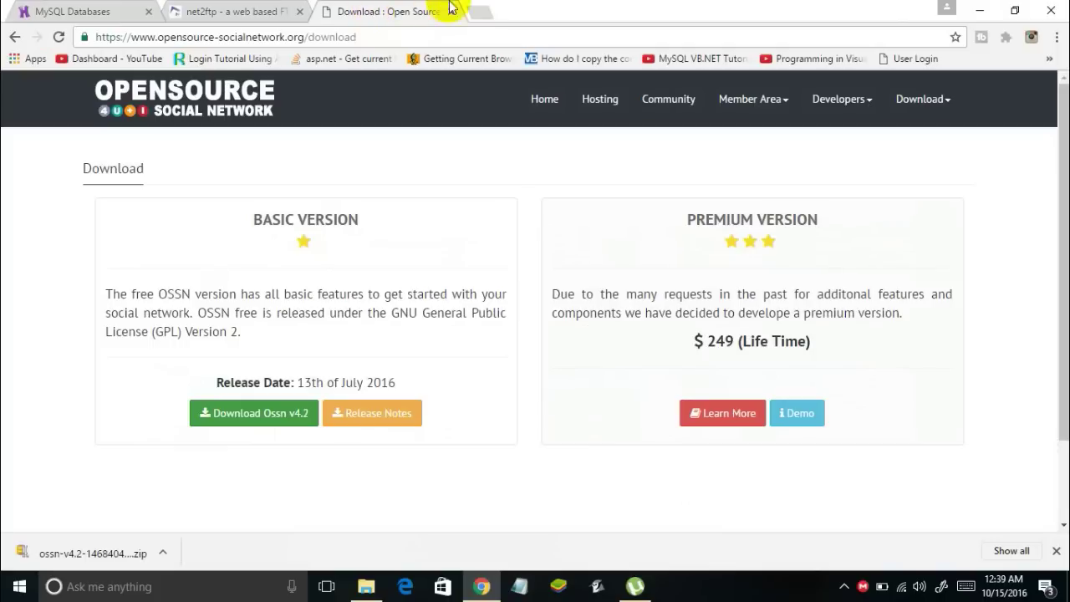
click(478, 10)
text(te)
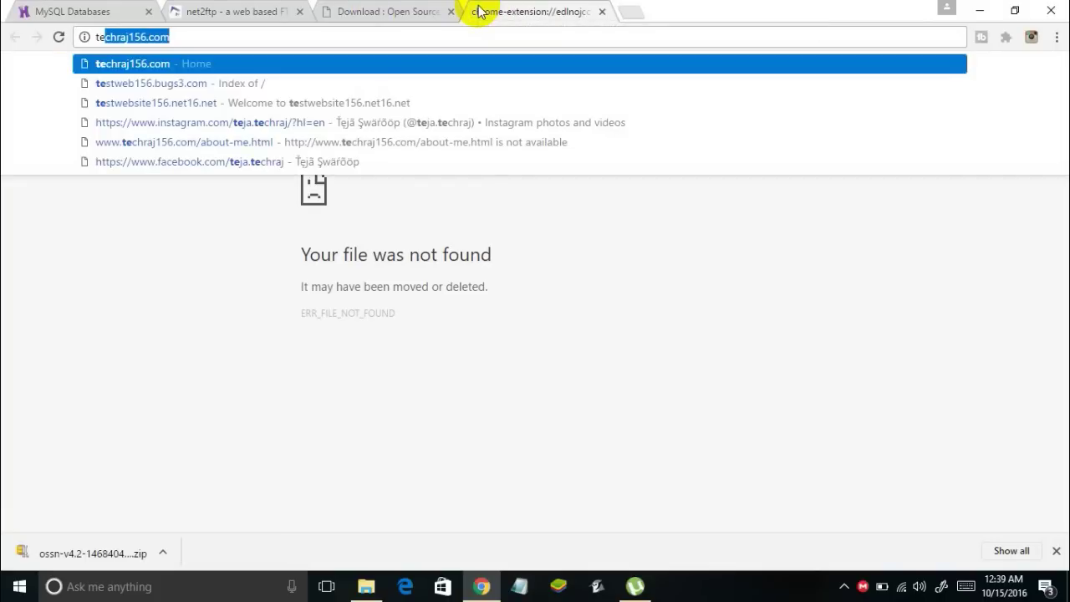
text(jaswa)
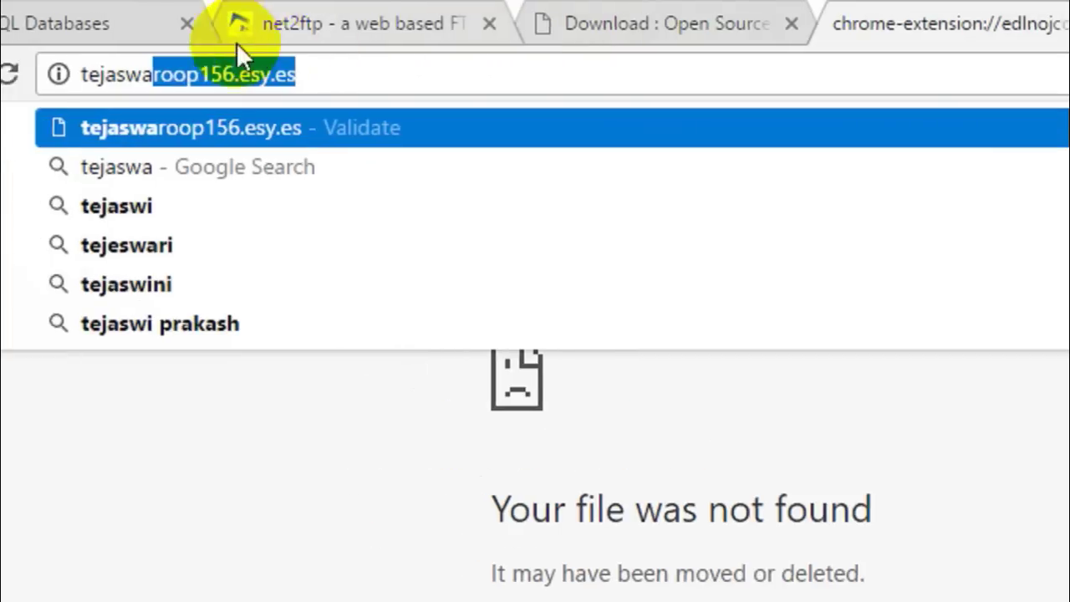
click(417, 74)
key(Return)
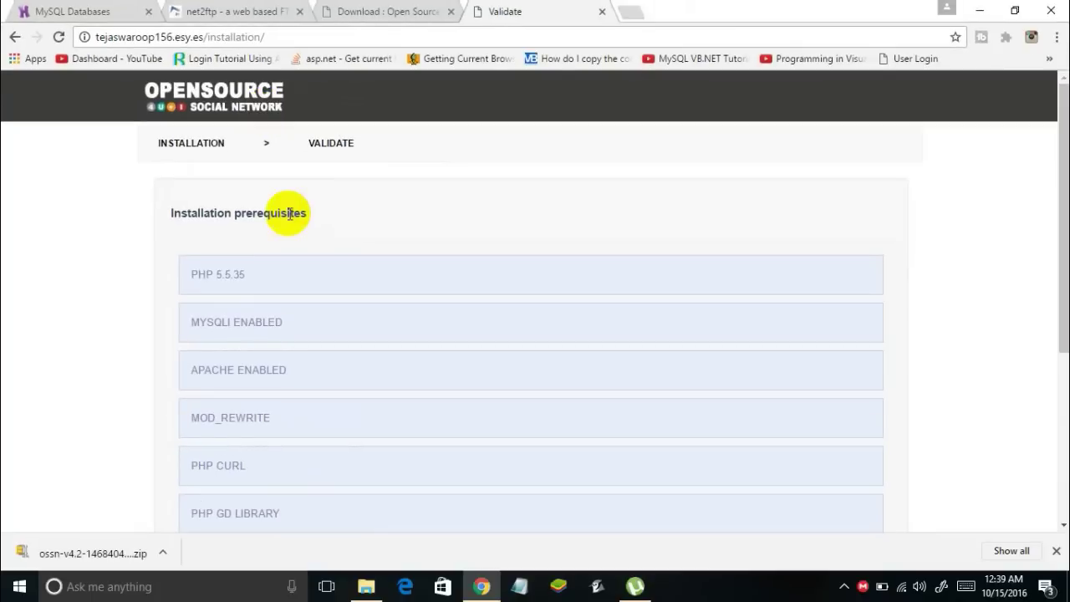
scroll(289, 213, down, 3)
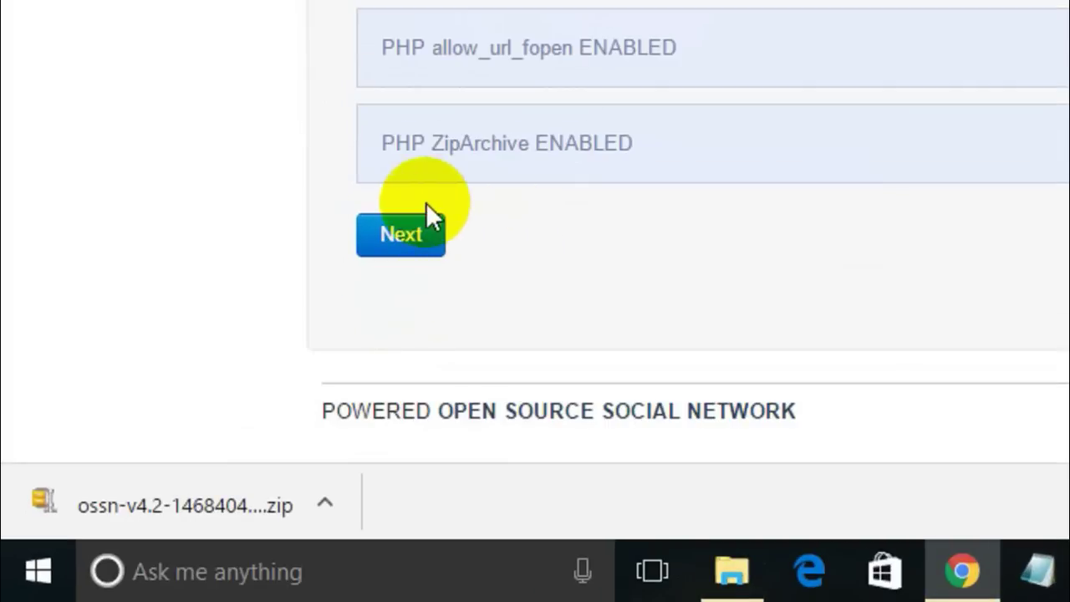
Continue past the prerequisites check to the installer's Server Settings form
click(192, 422)
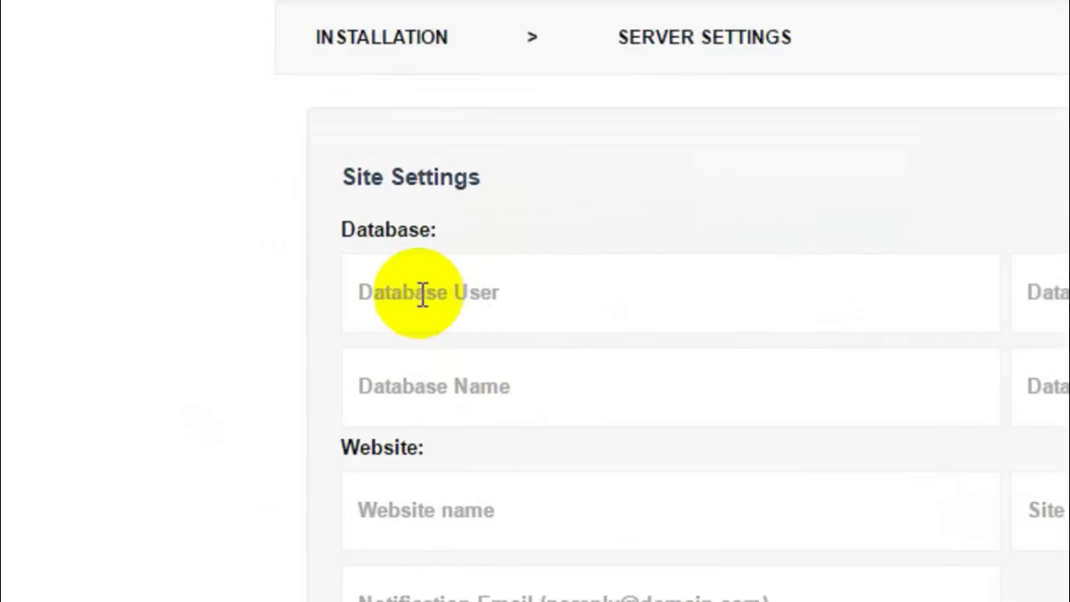
click(198, 268)
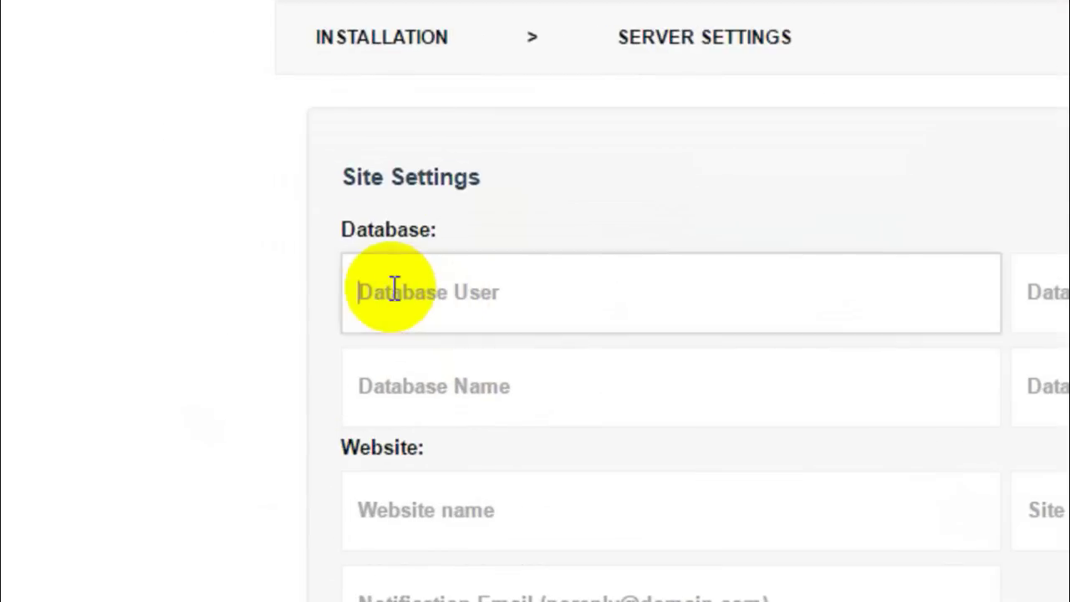
click(491, 382)
click(998, 402)
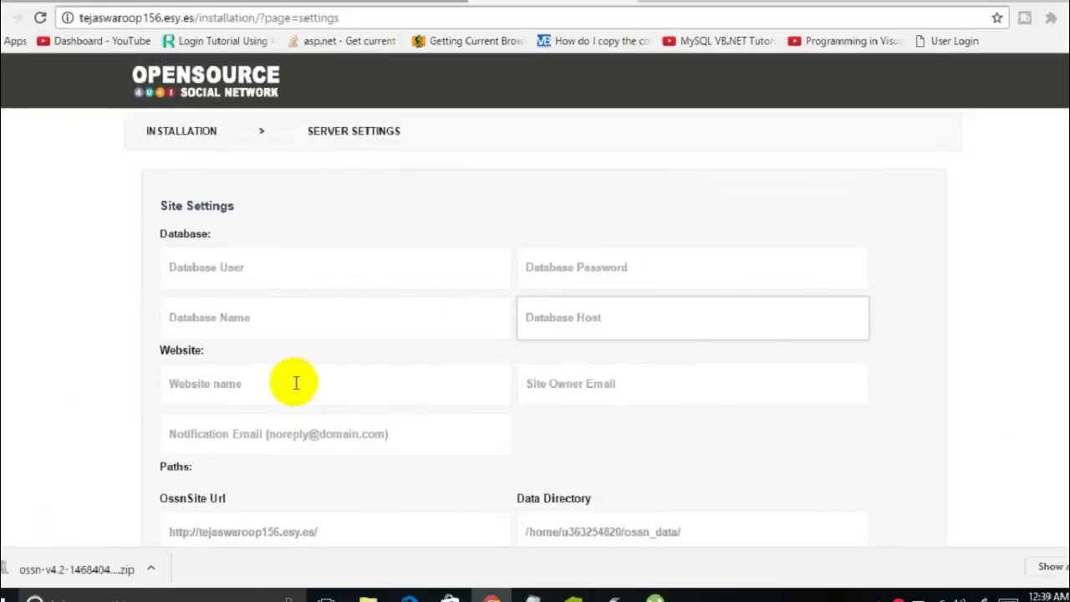
click(84, 10)
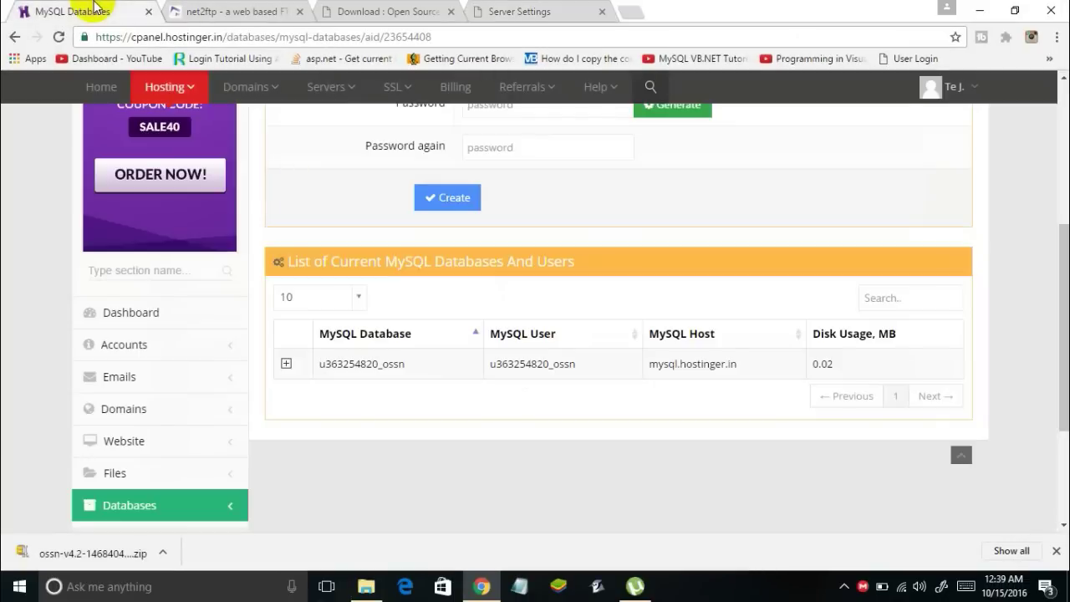
scroll(675, 271, down, 1)
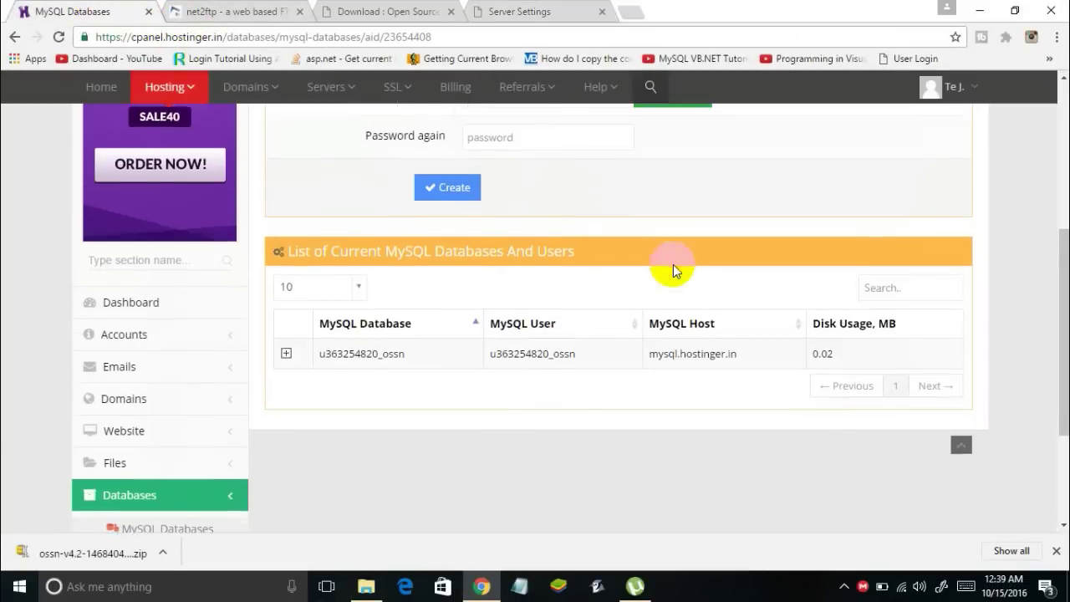
scroll(675, 271, down, 2)
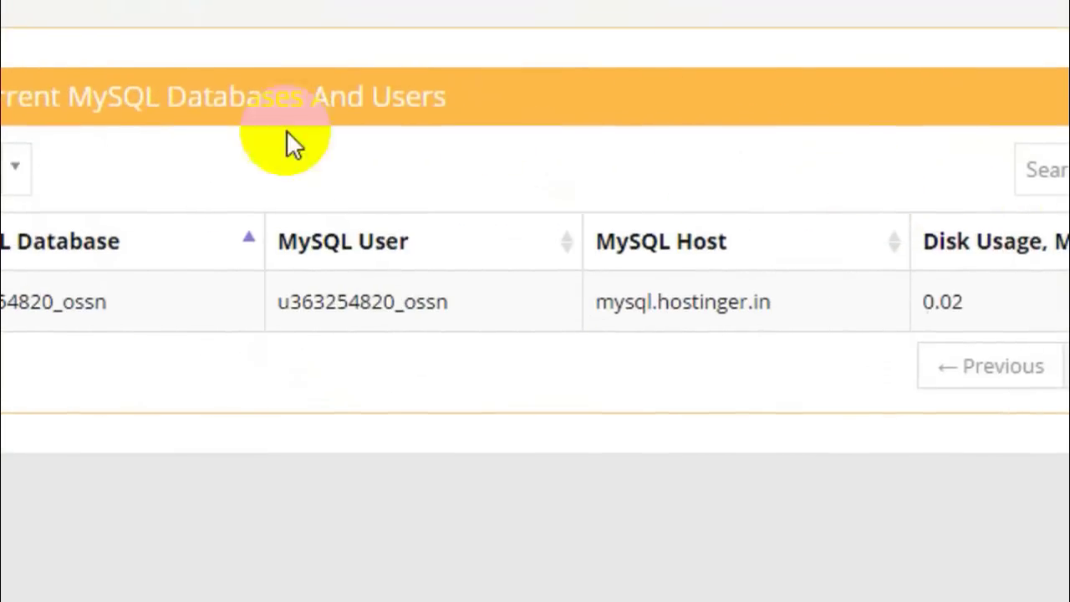
drag(0, 303, 100, 306)
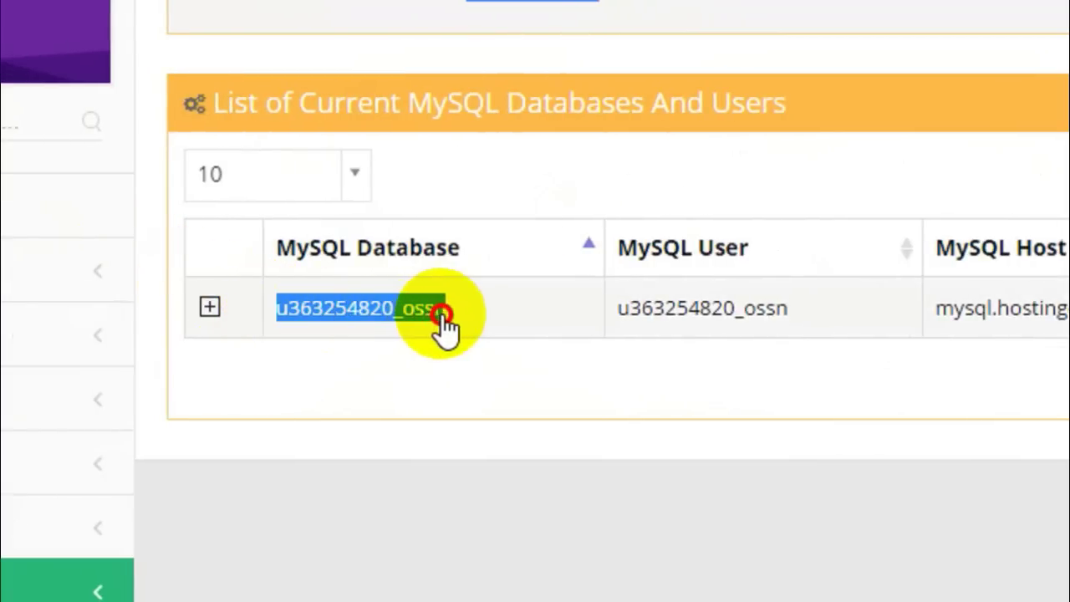
drag(443, 322, 443, 320)
key(ctrl+c)
right_click(432, 316)
click(447, 336)
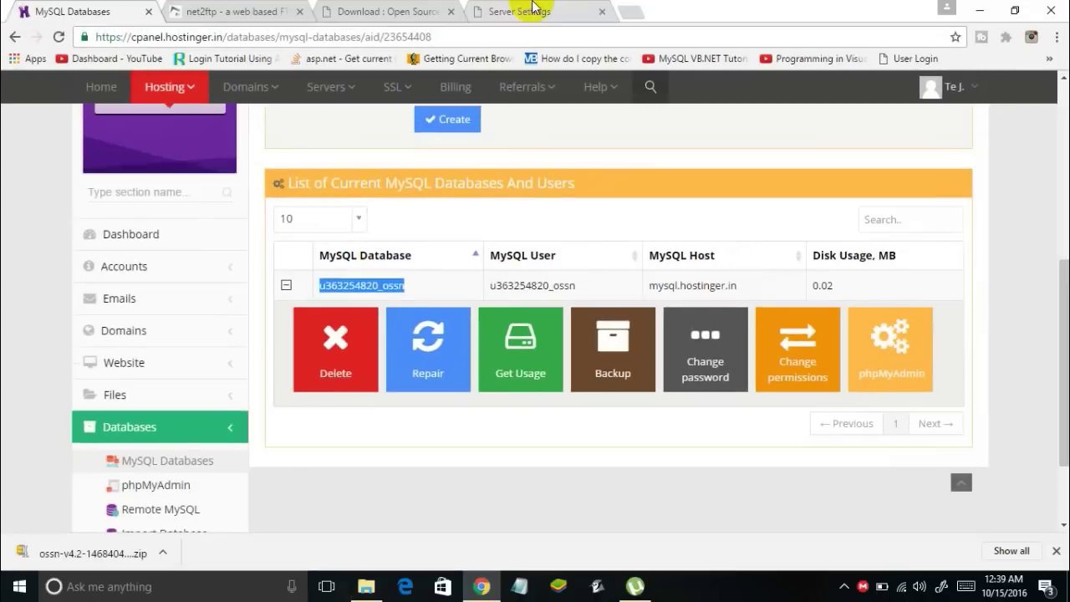
click(532, 12)
click(350, 260)
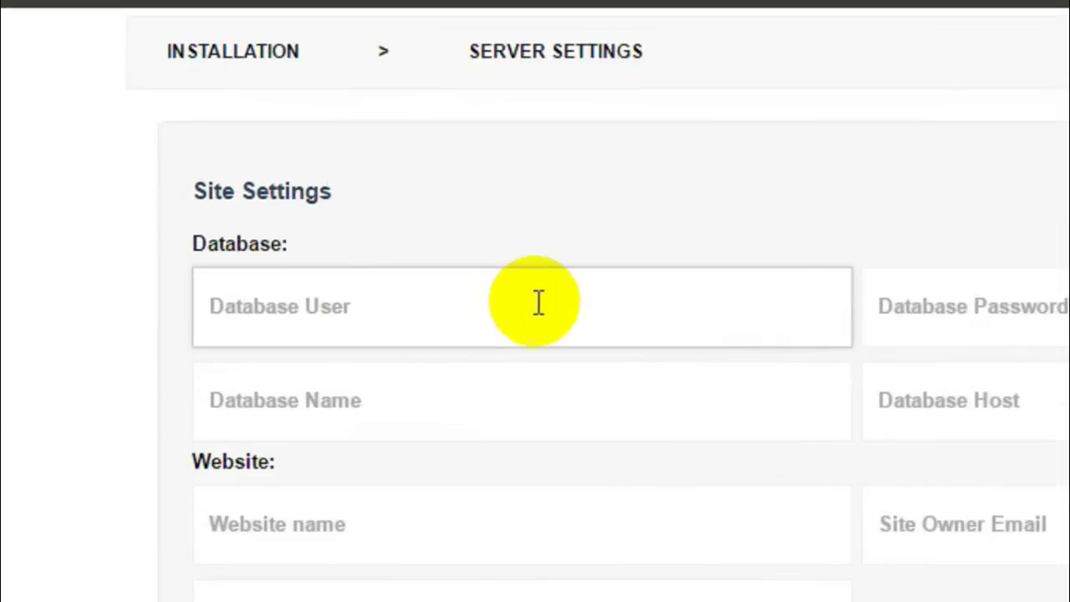
key(ctrl+v)
Paste the same name into Database Name and enter the database password
click(464, 393)
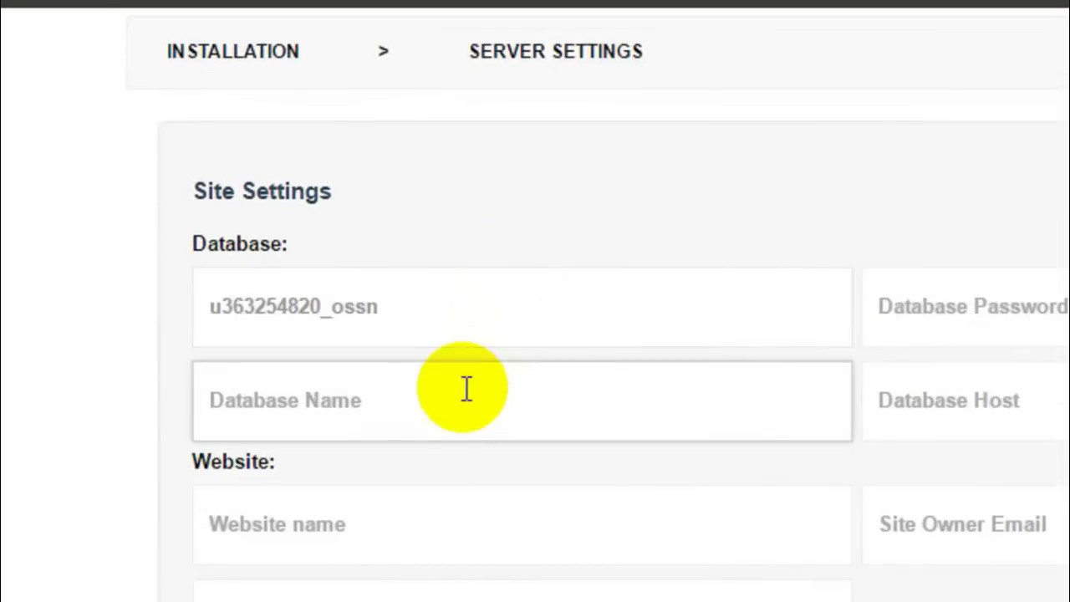
drag(423, 306, 177, 303)
key(ctrl+c)
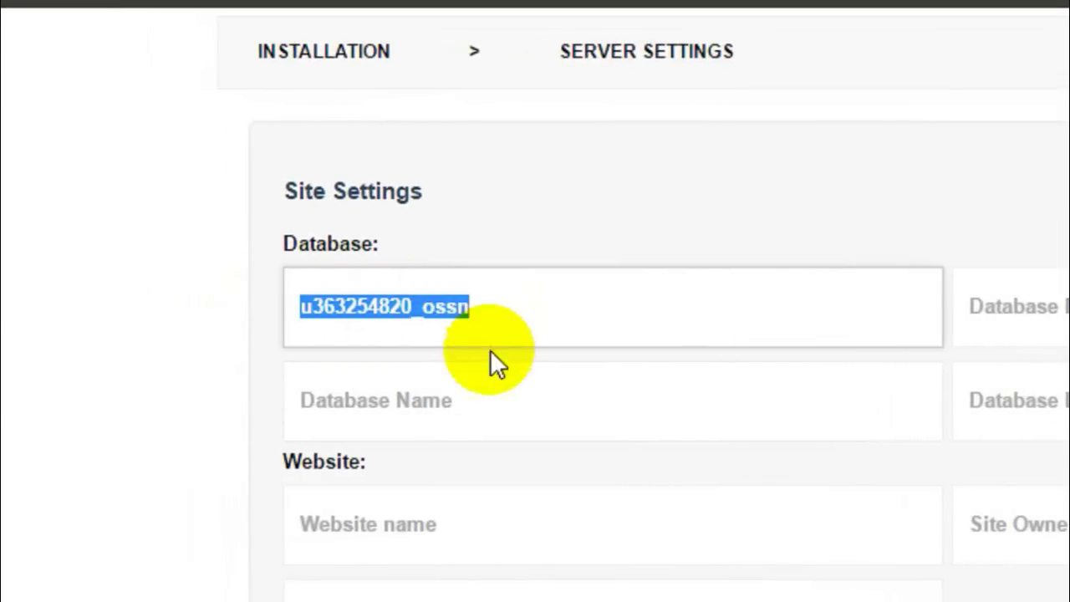
click(490, 385)
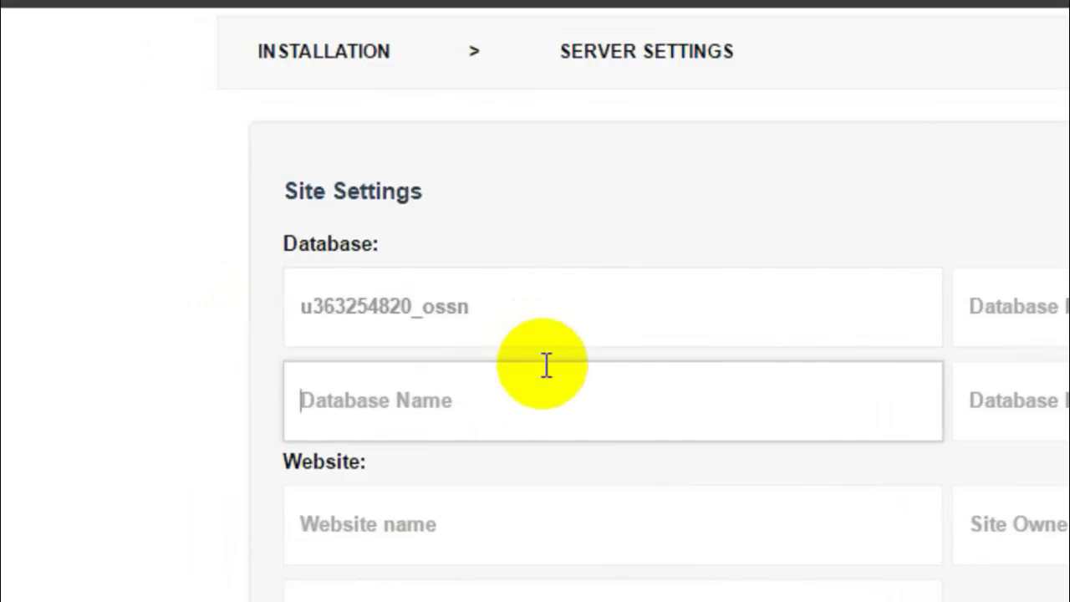
key(ctrl+v)
drag(502, 306, 436, 306)
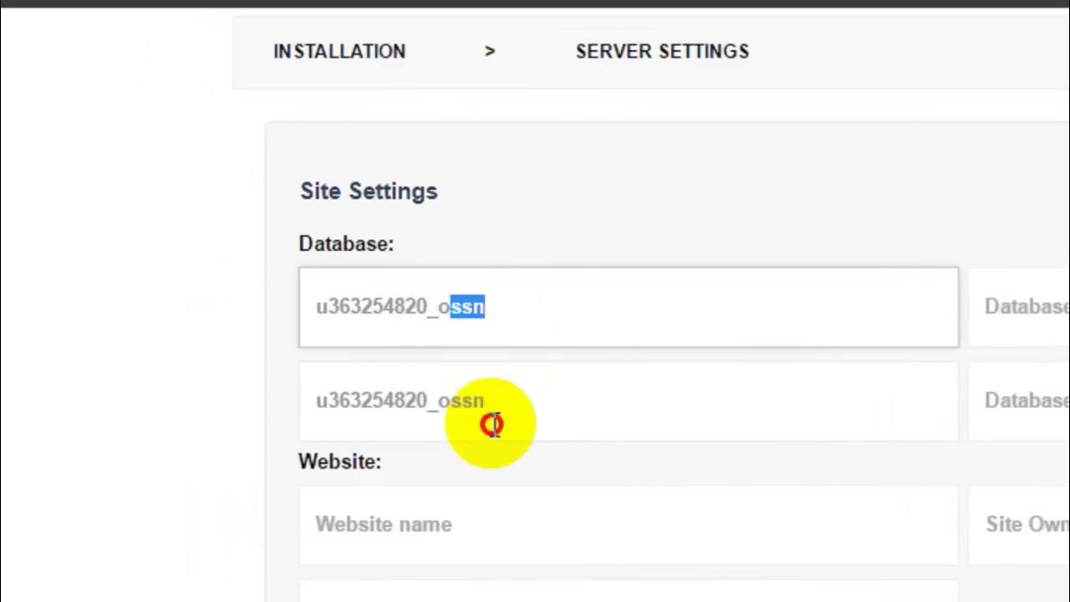
click(500, 418)
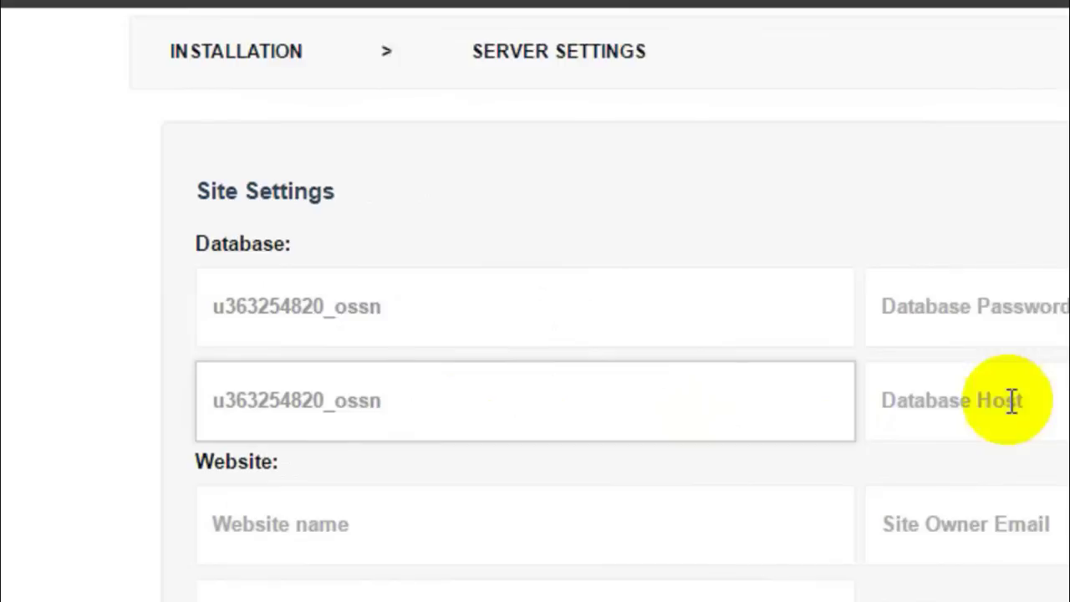
click(970, 306)
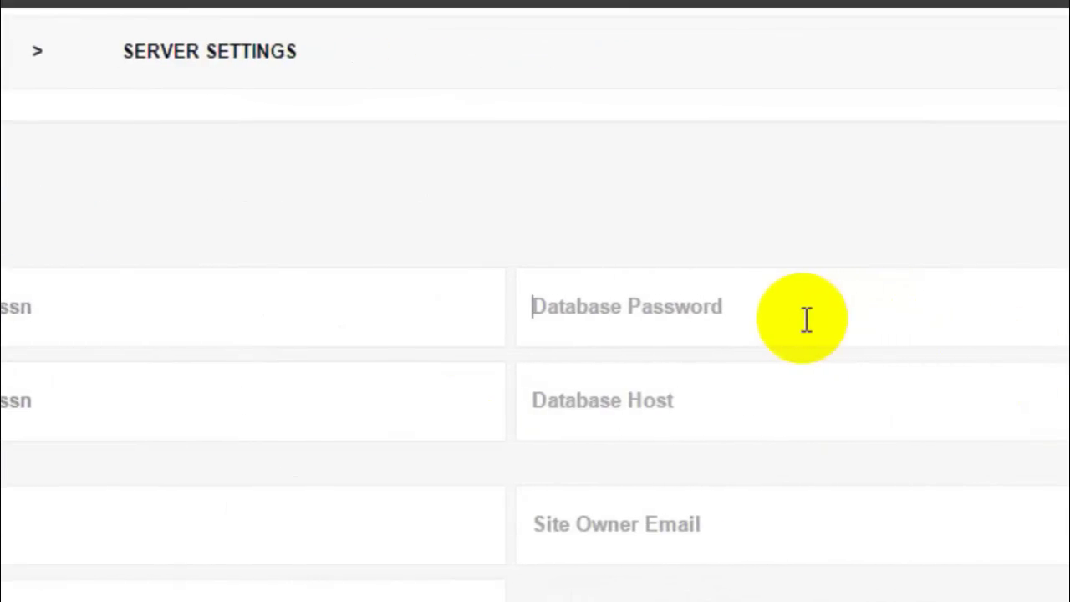
Copy the MySQL host mysql.hostinger.in from Hostinger and paste it into Database Host
click(724, 401)
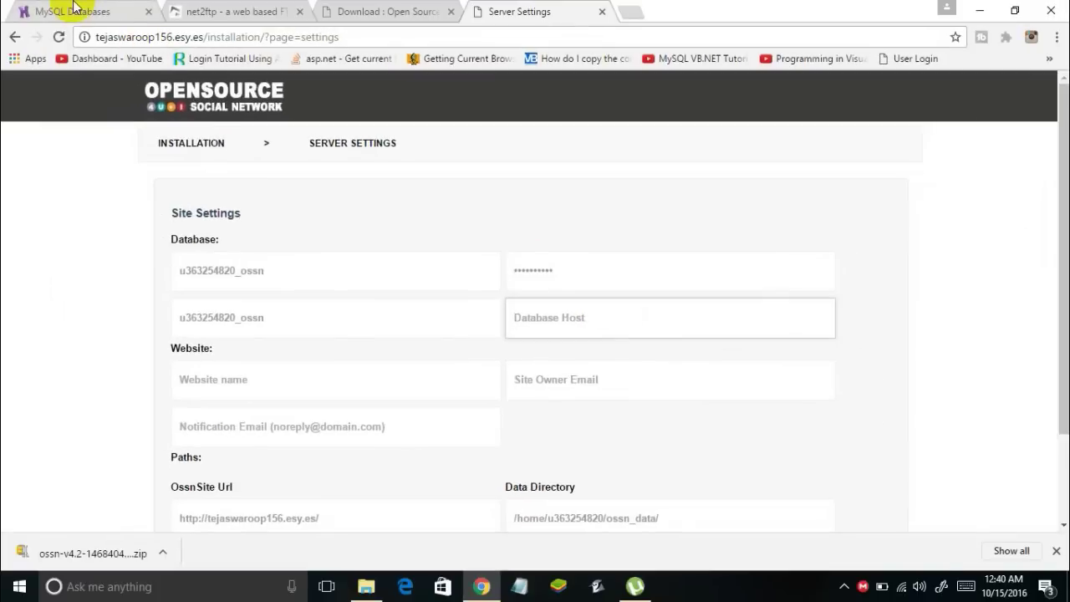
click(75, 8)
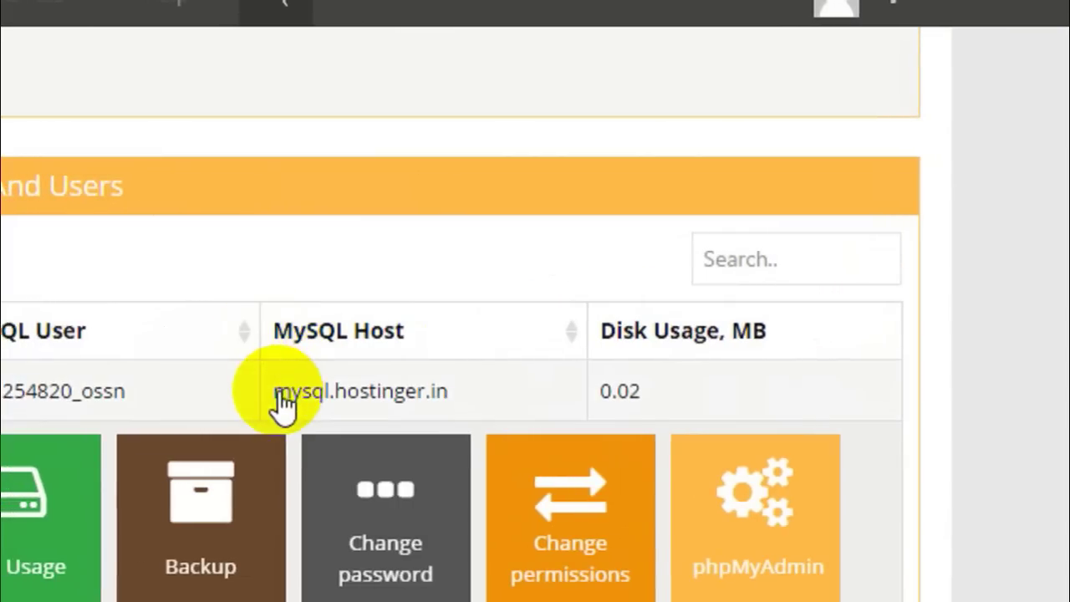
drag(275, 394, 452, 398)
right_click(437, 405)
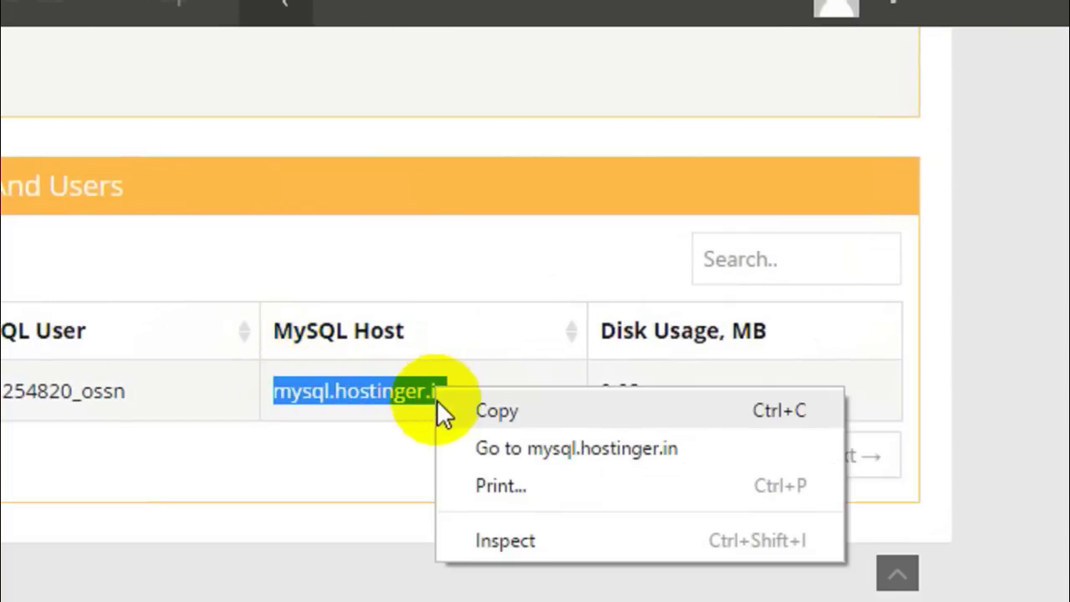
click(481, 410)
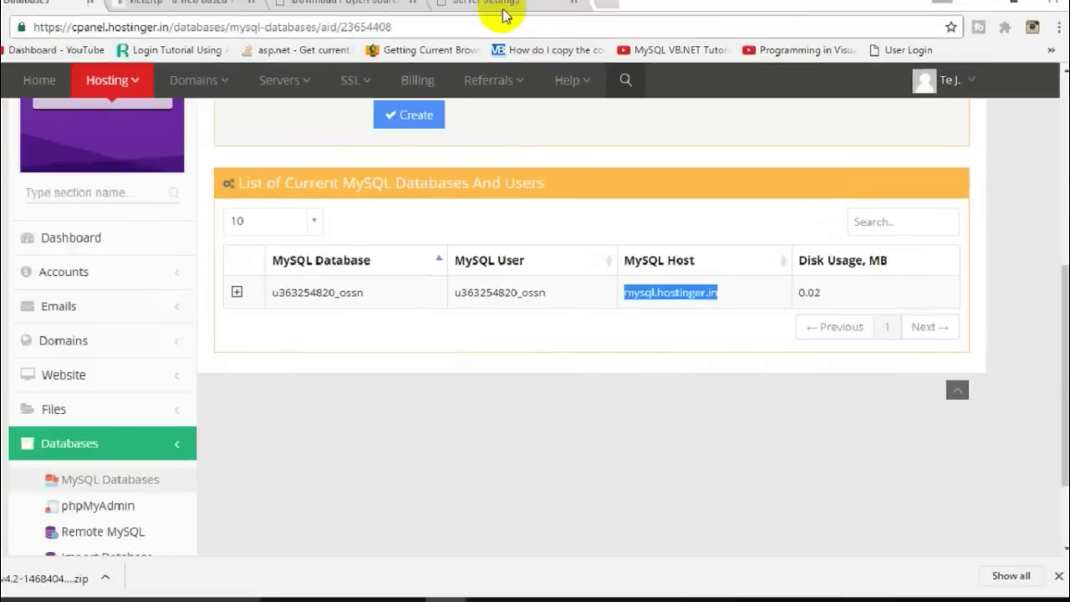
click(502, 7)
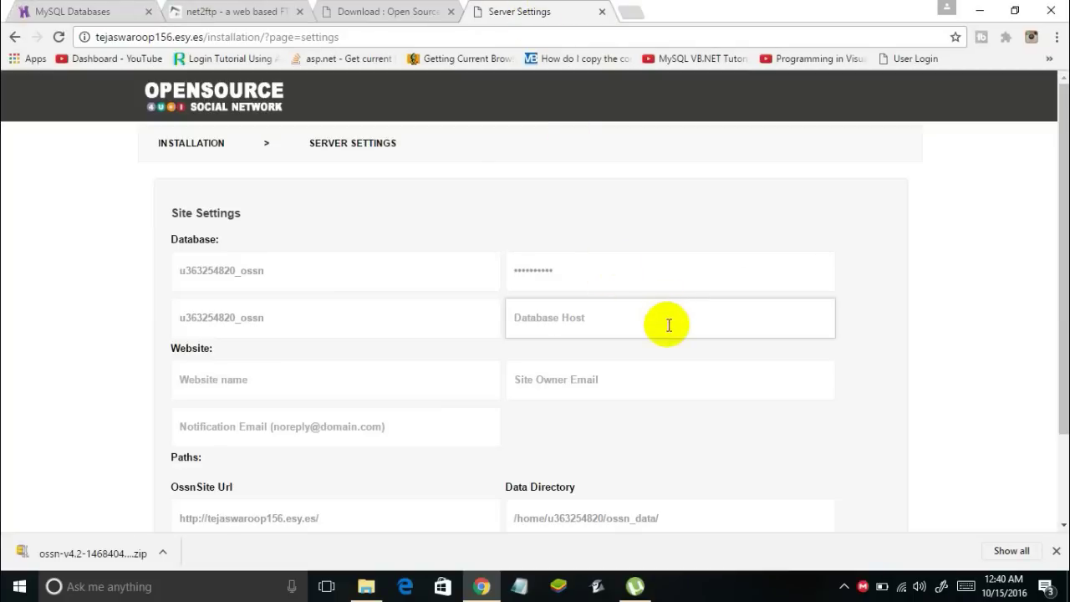
click(666, 323)
text(mysql.hostinger.in)
Name the website 'Its My Own Facebook!'
click(318, 379)
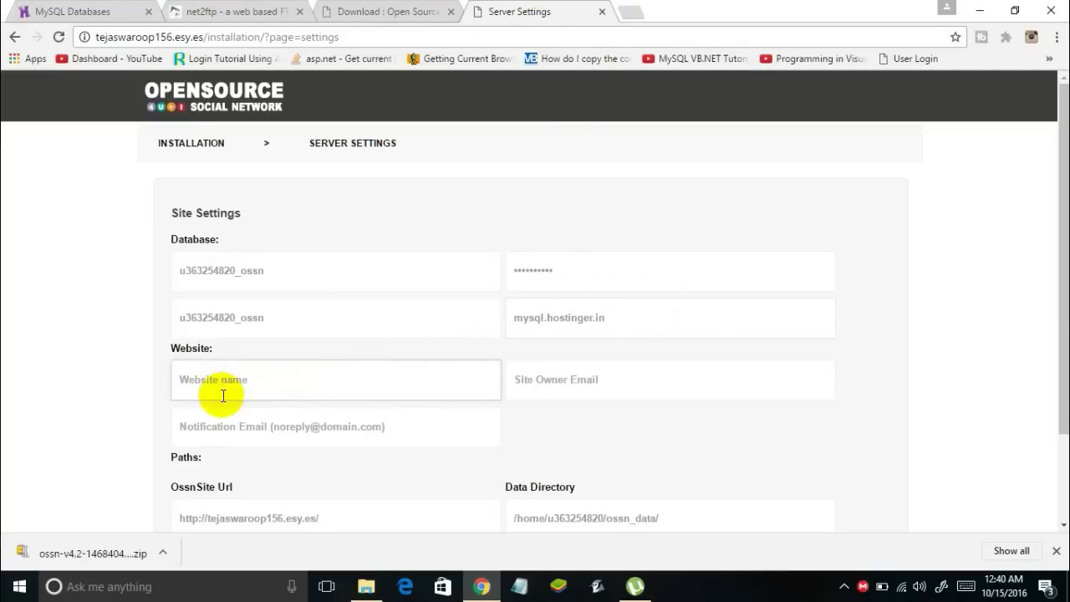
scroll(209, 384, down, 1)
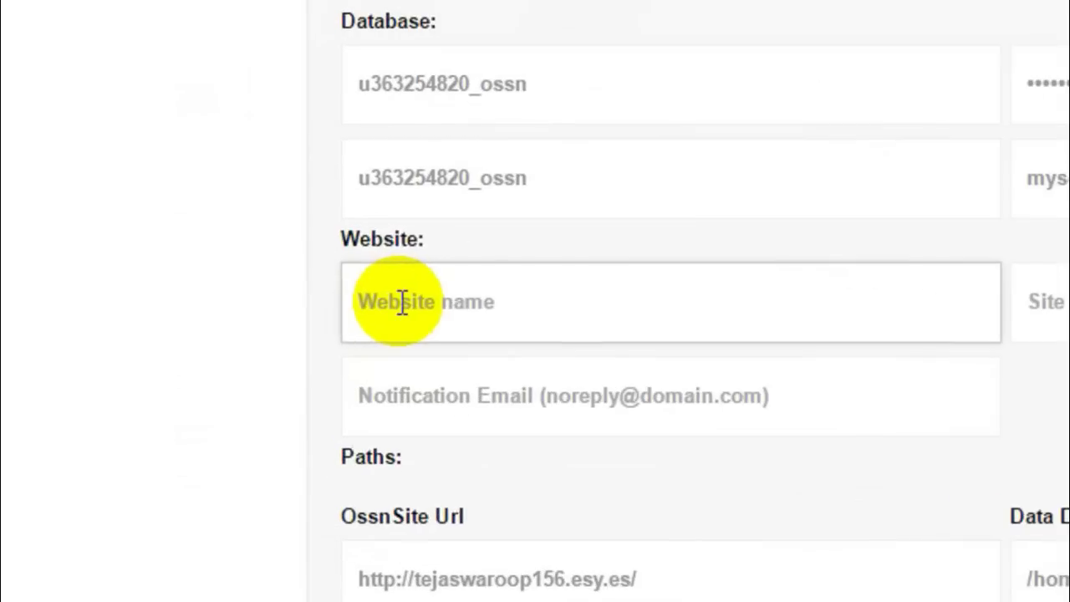
text(Its My Own Facebook!)
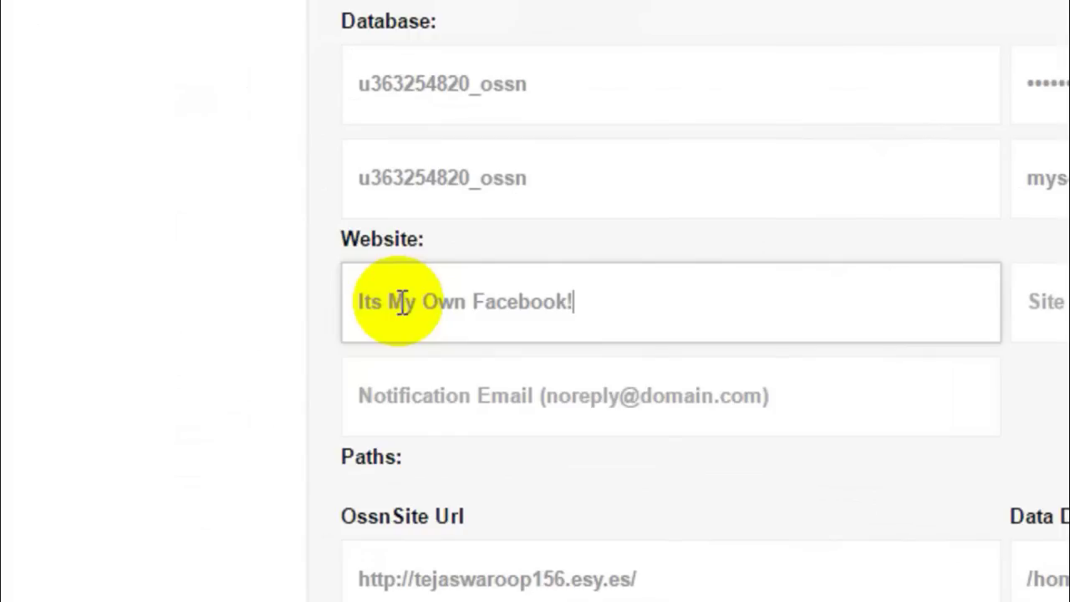
Enter the site owner's email, reuse it as Notification Email, and submit the settings
click(1047, 300)
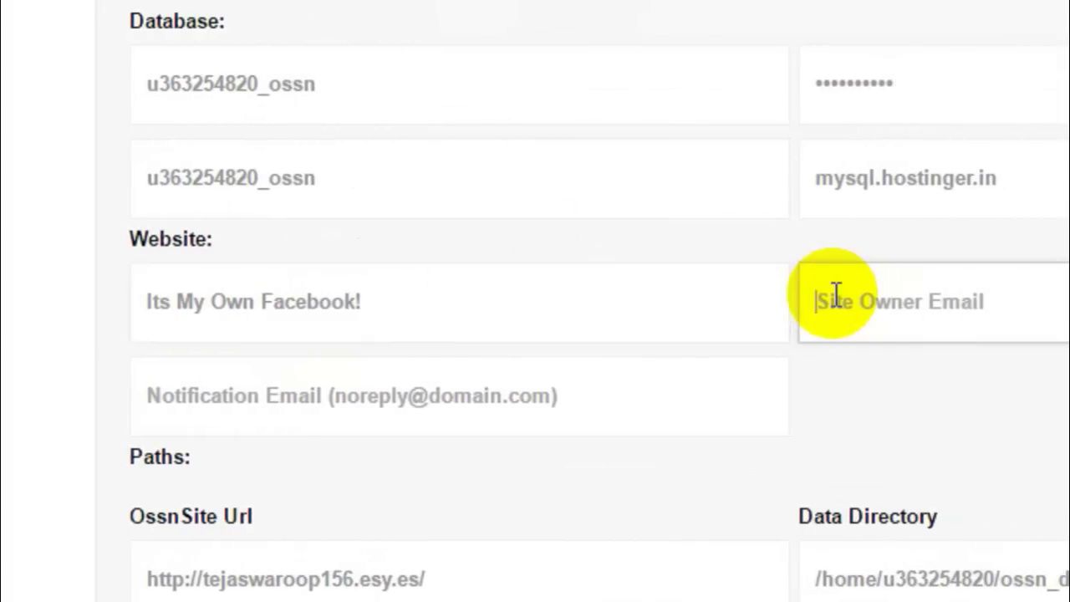
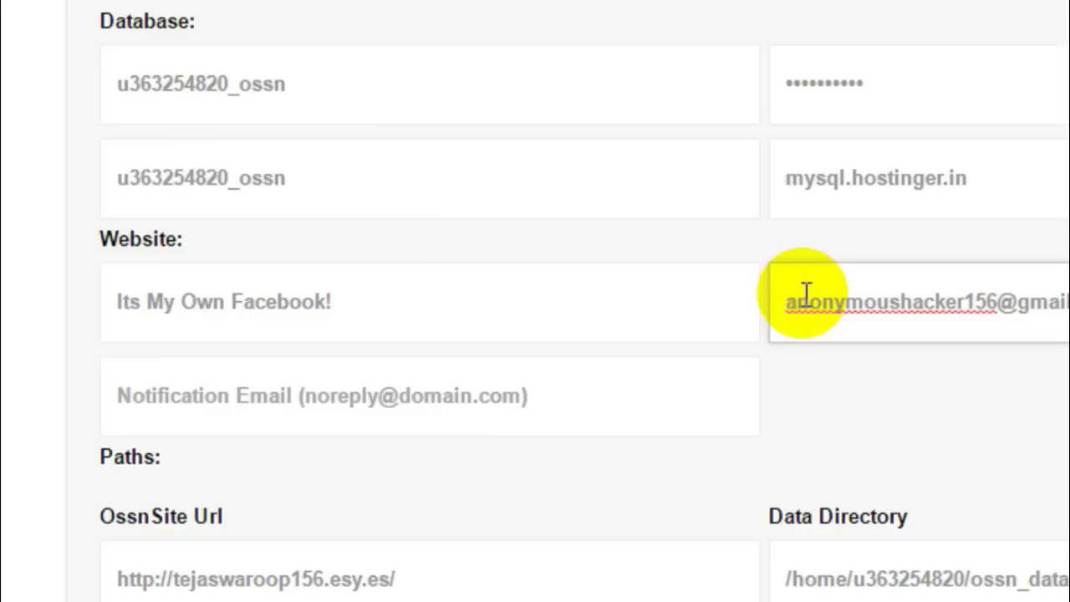
drag(889, 313, 440, 301)
key(ctrl+c)
click(84, 397)
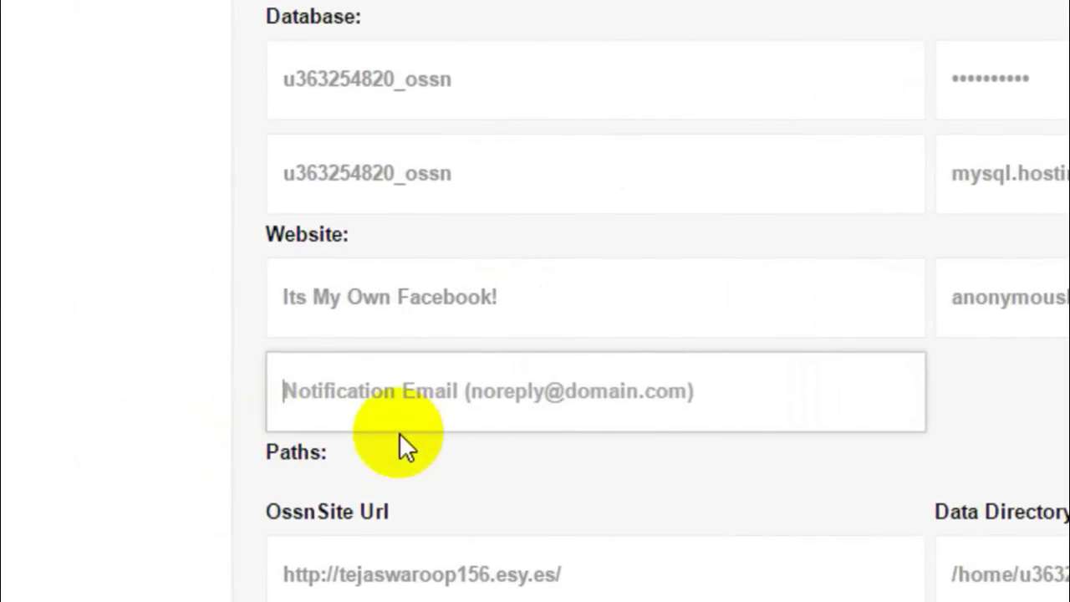
key(ctrl+v)
scroll(490, 366, down, 1)
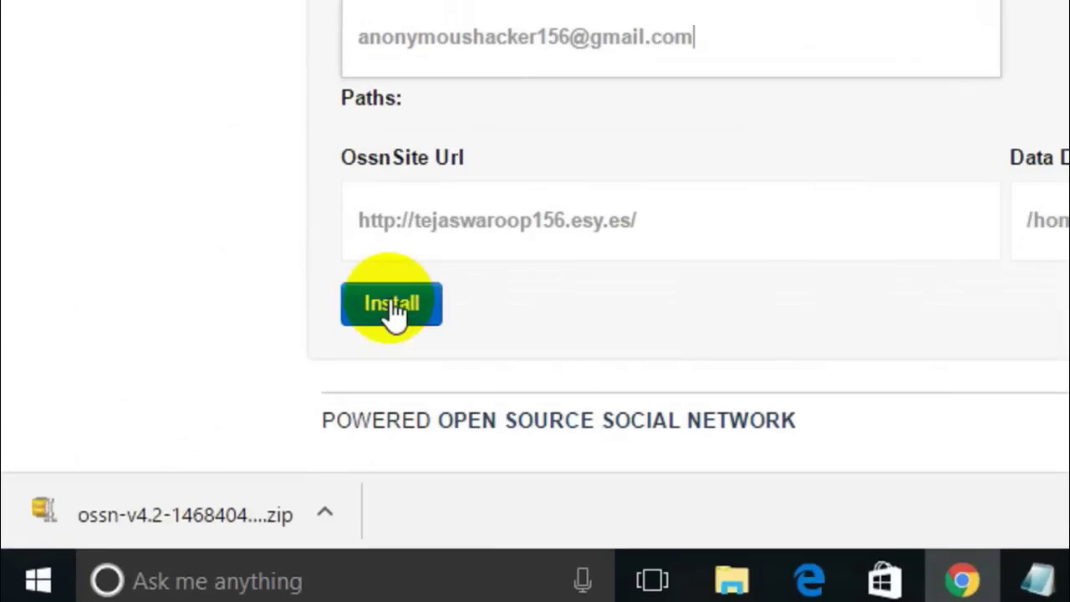
click(197, 448)
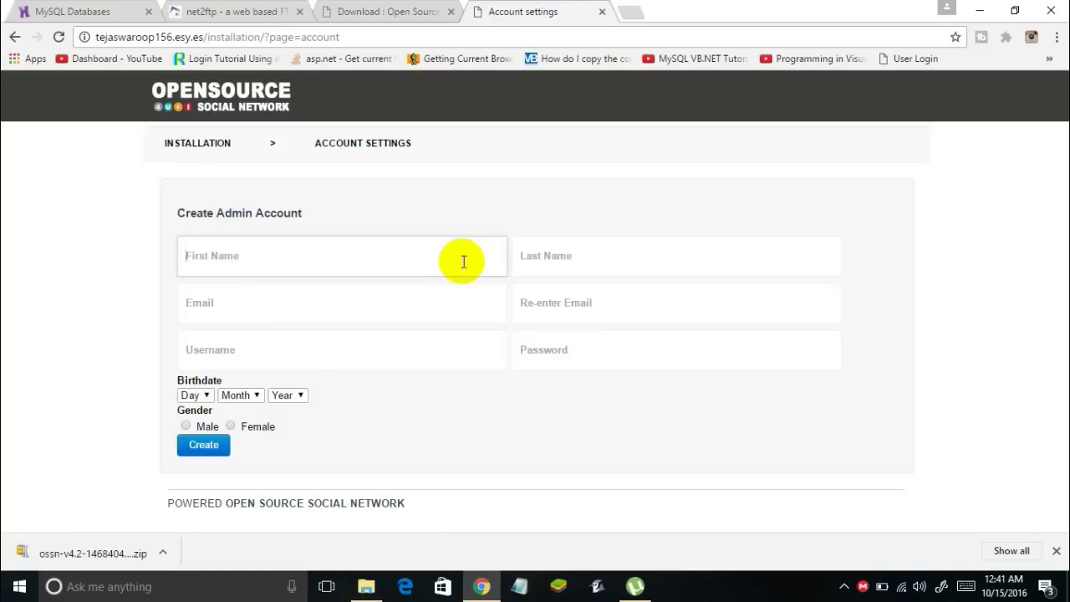
Enter the admin's first and last name, email address and its confirmation
text(Teja)
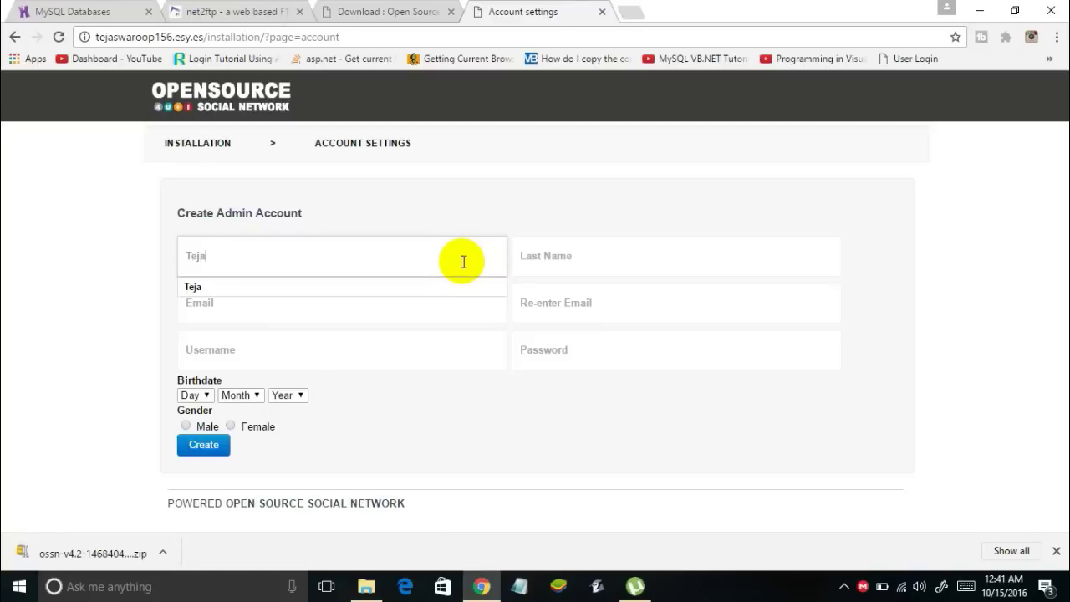
key(Tab)
text(Swaroop)
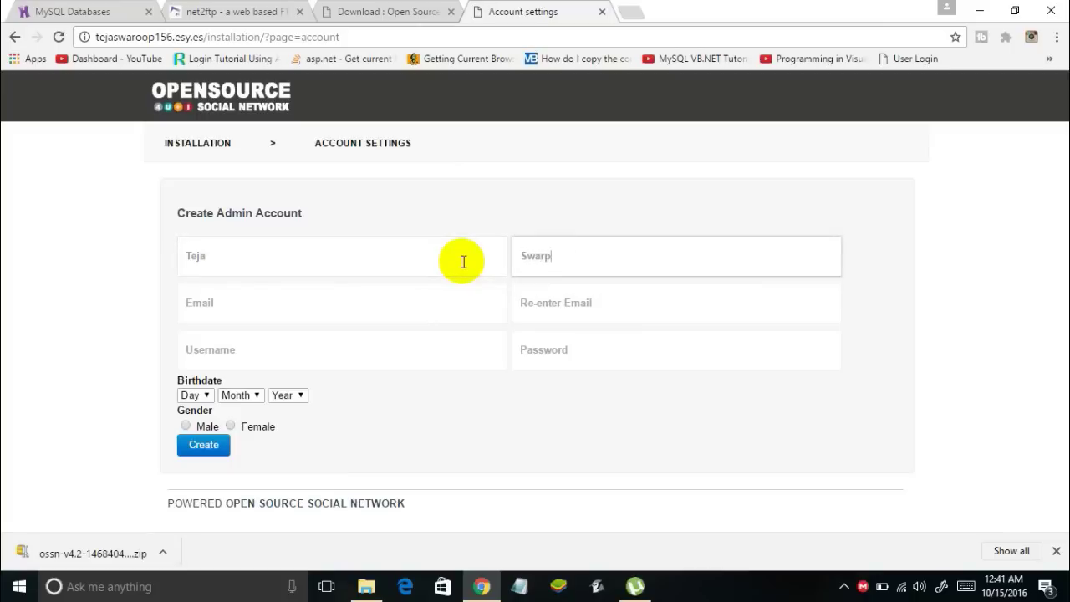
key(Tab)
text(ano)
key(Down)
key(Tab)
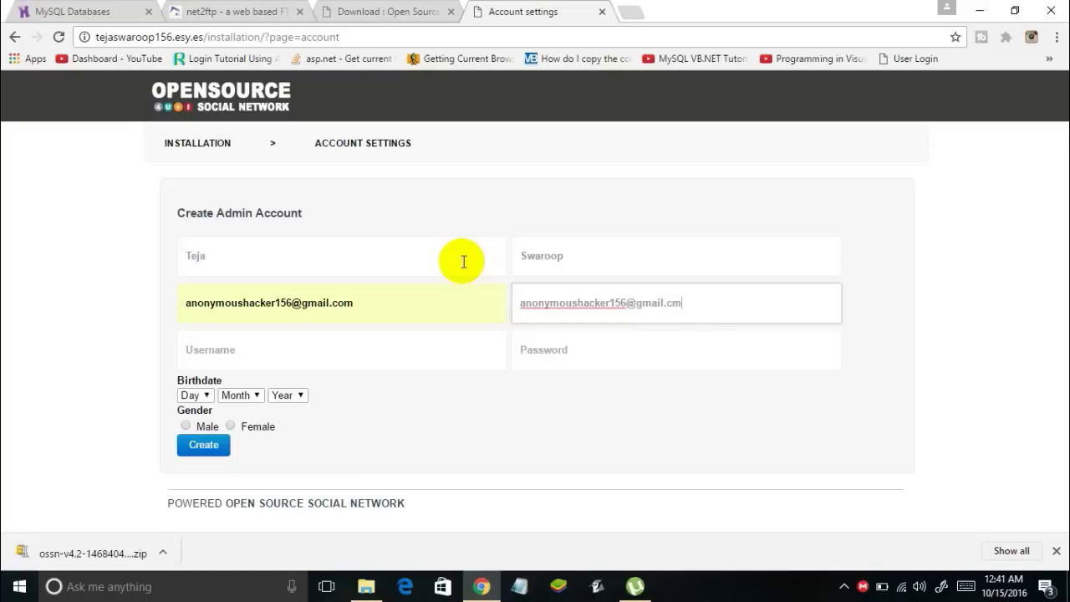
key(Tab)
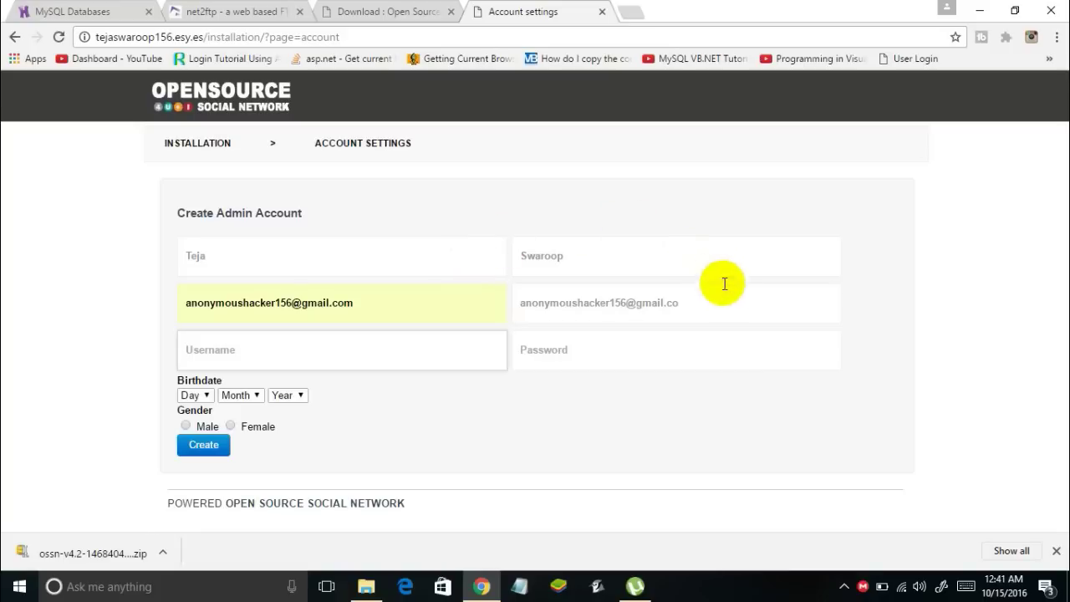
click(729, 297)
text(m)
click(418, 337)
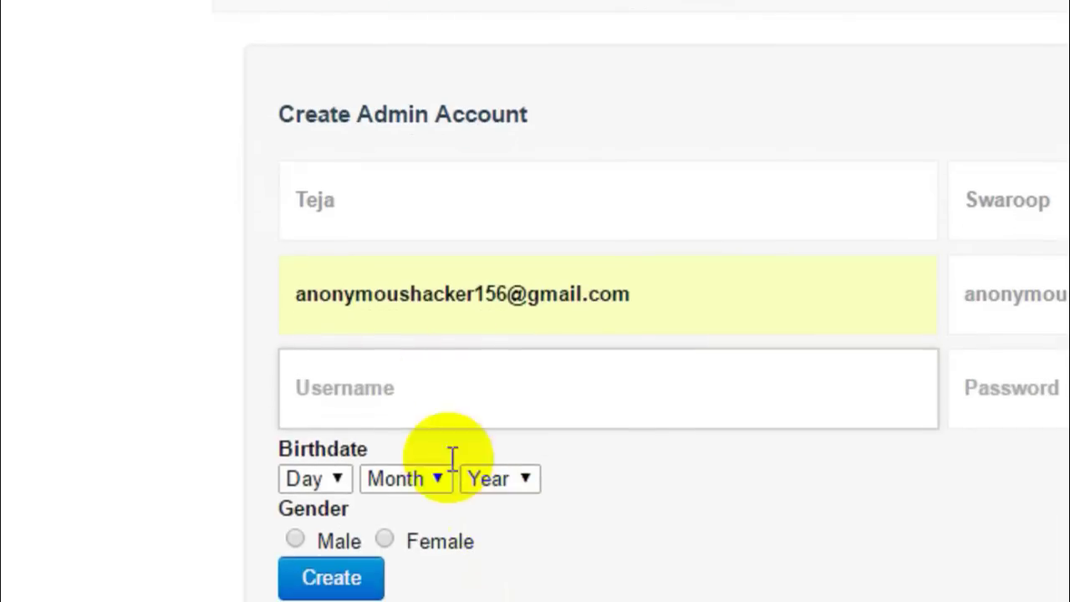
click(404, 372)
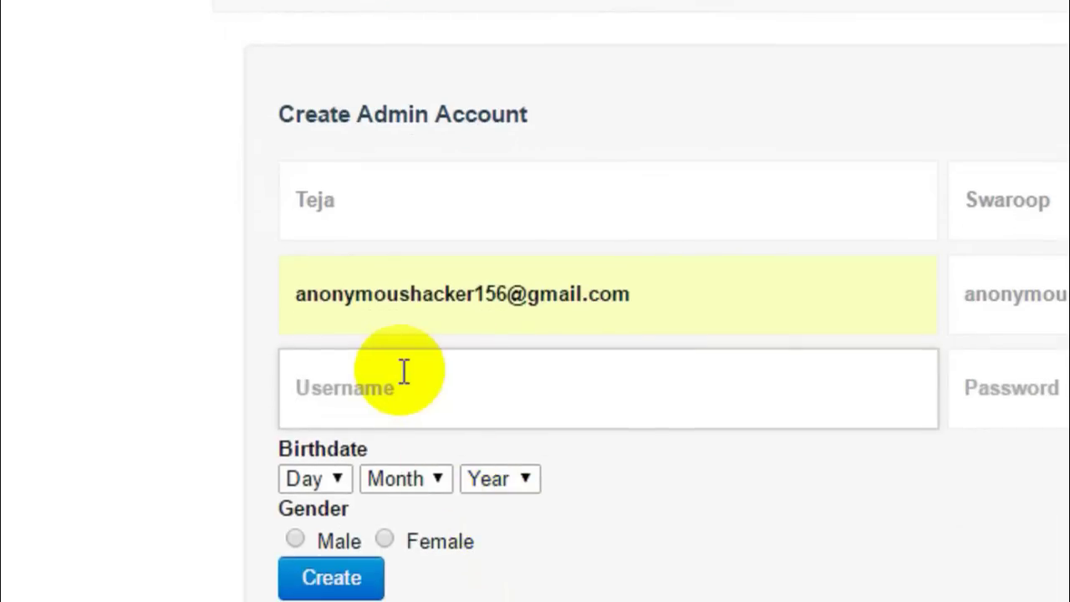
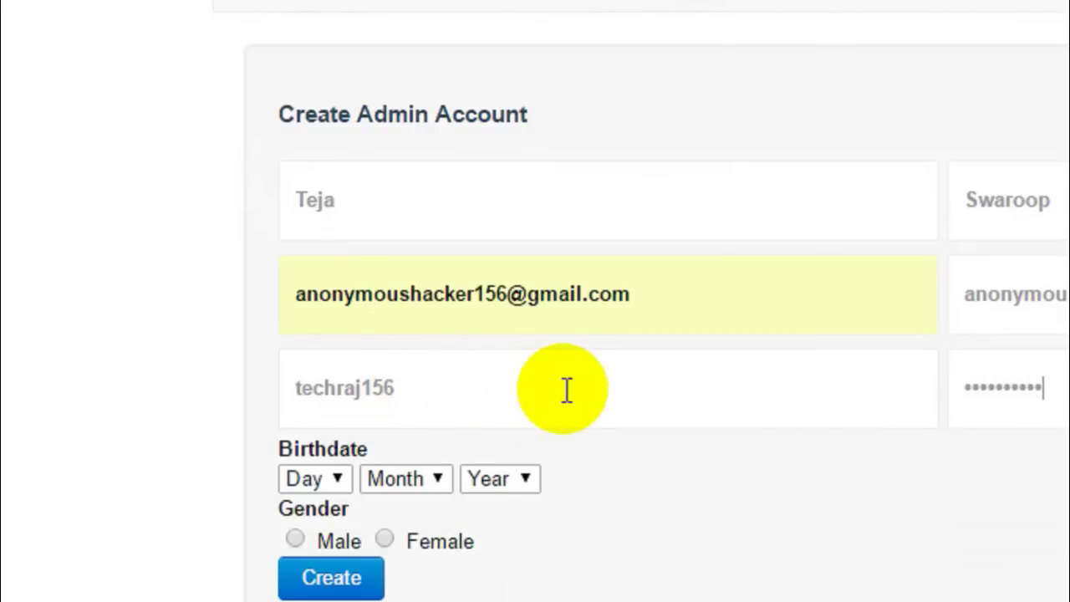
click(333, 478)
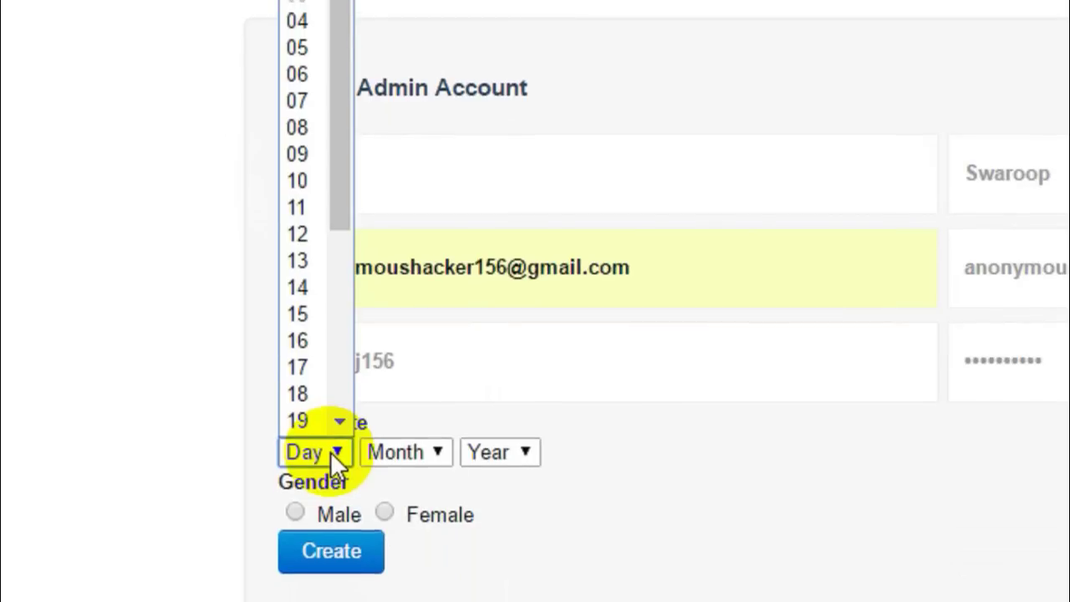
scroll(330, 451, down, 2)
click(308, 415)
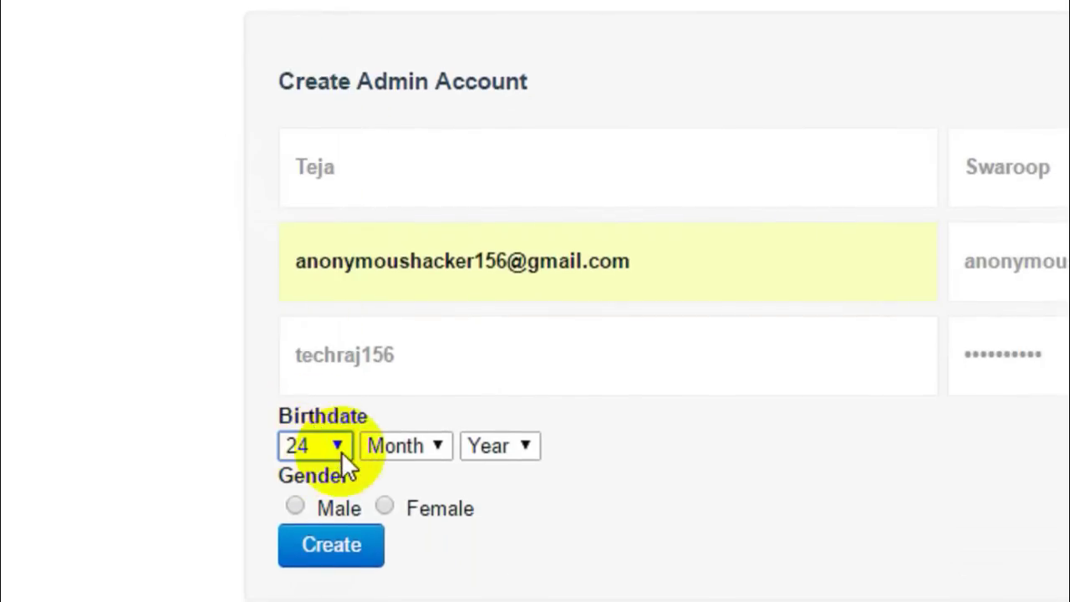
click(383, 444)
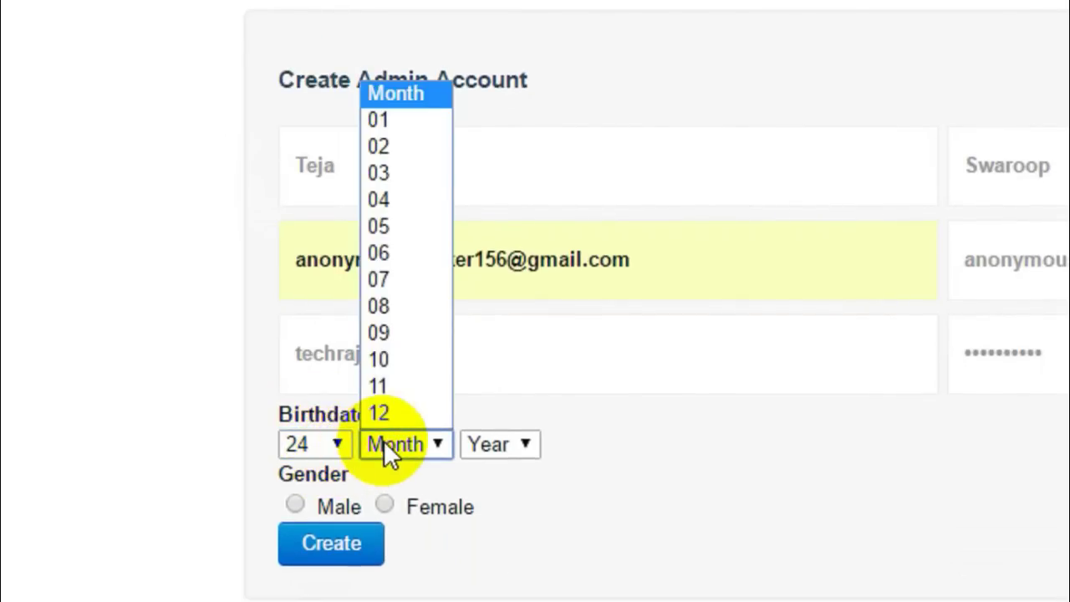
key(Down)
key(Down)
key(Down)
key(Return)
click(481, 444)
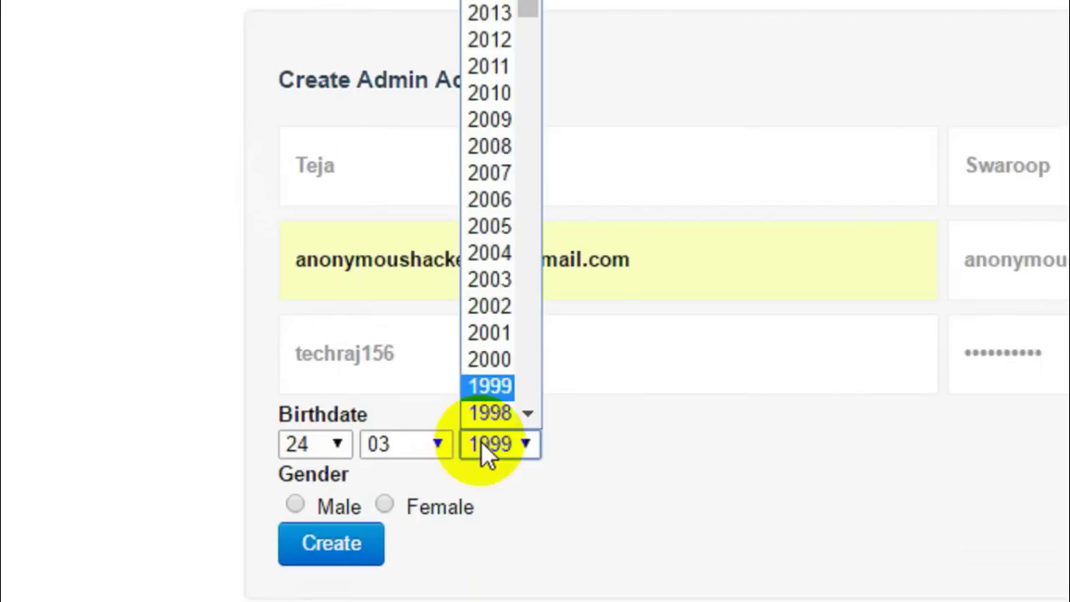
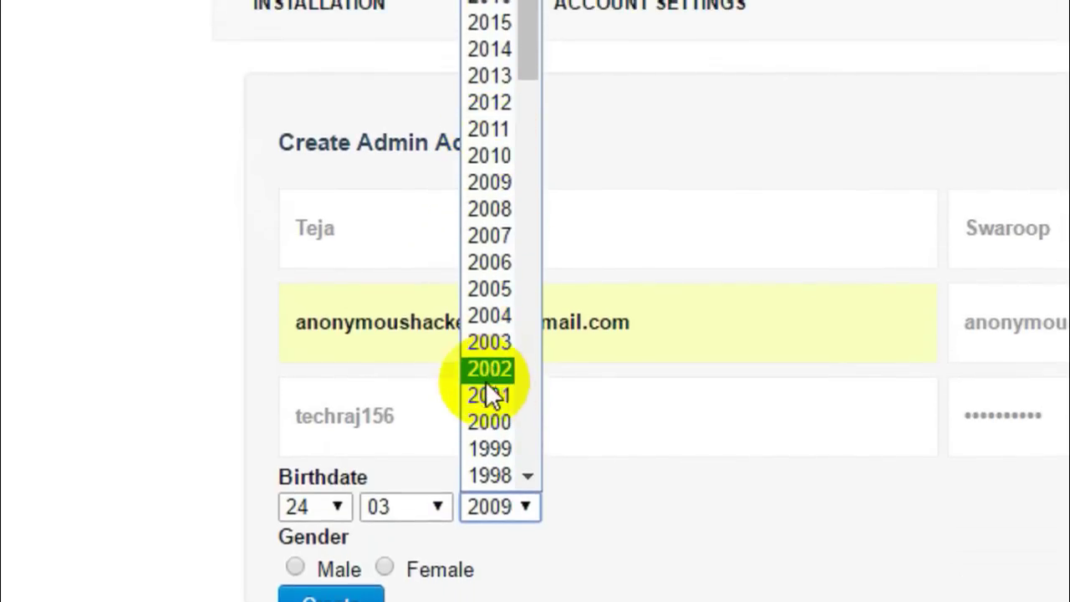
click(489, 422)
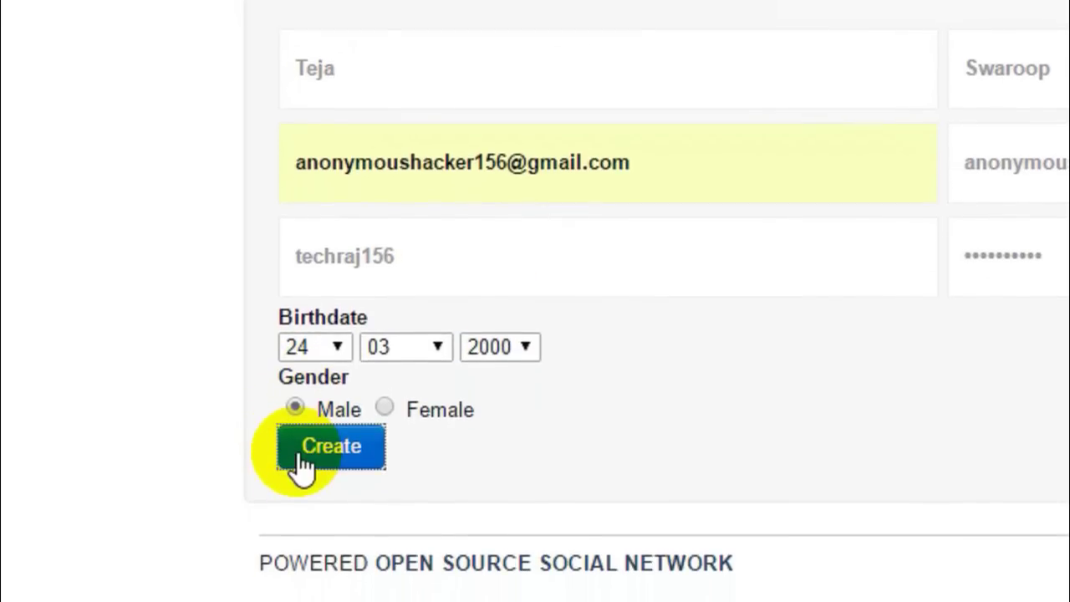
click(301, 475)
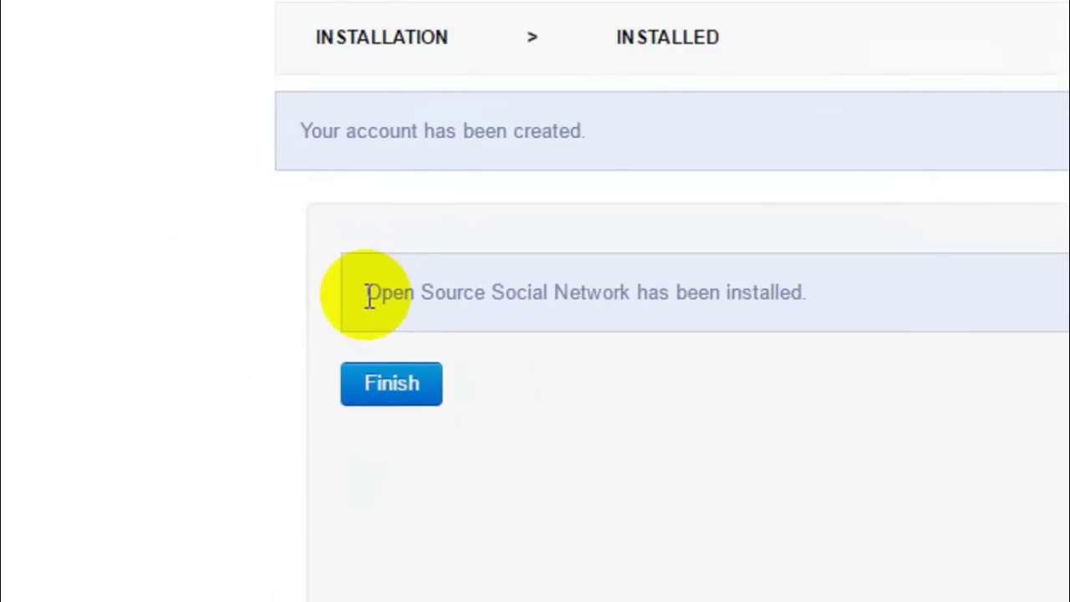
Finish the installation, then sign in to the Administration area with the admin username and password
click(390, 391)
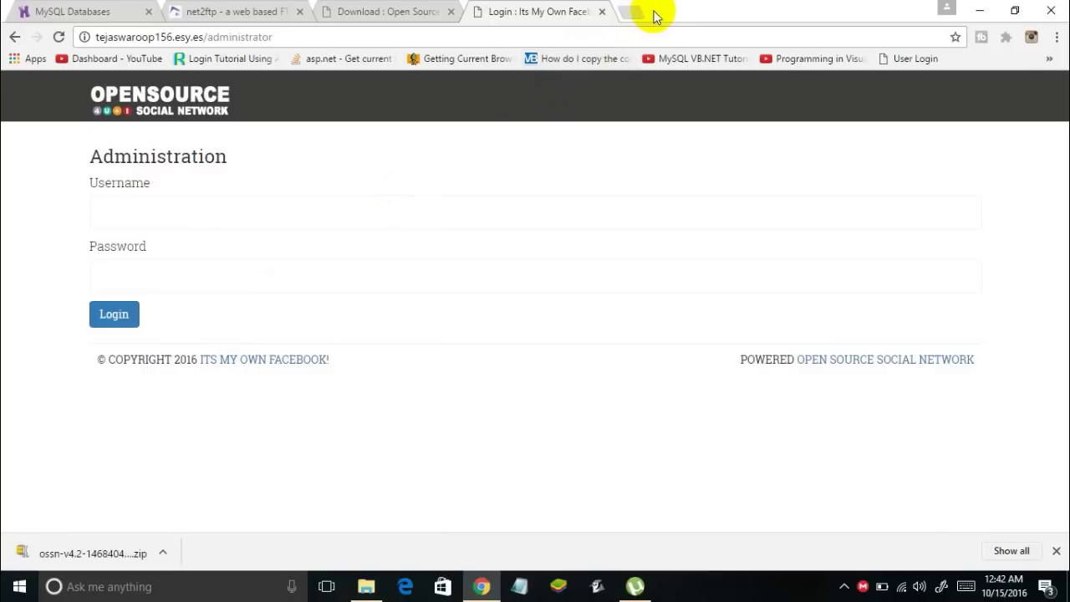
click(315, 222)
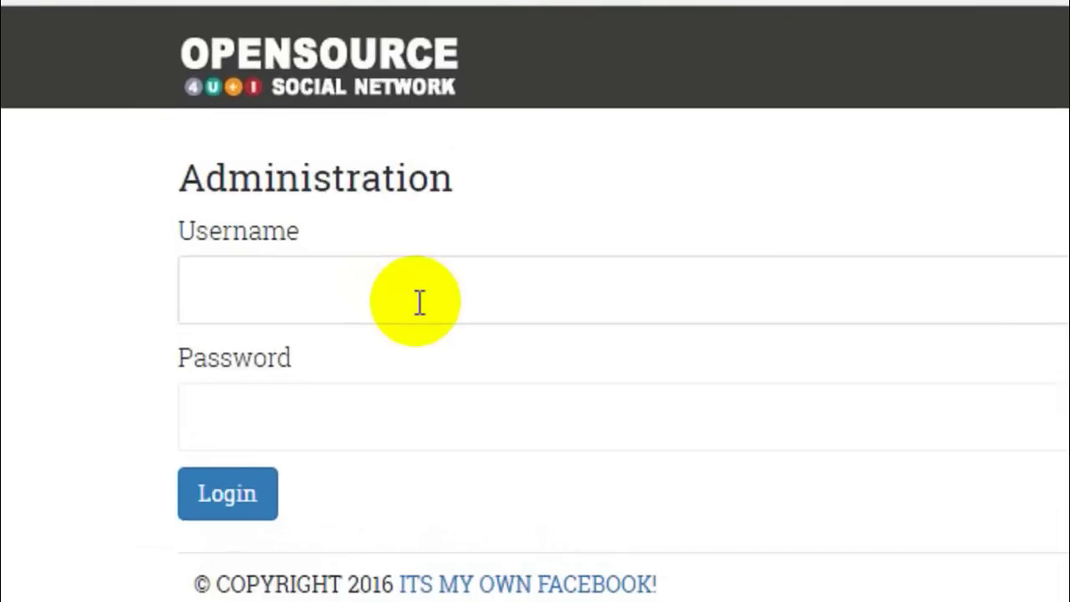
text(techraj)
key(Down)
key(Tab)
text(••••••••••)
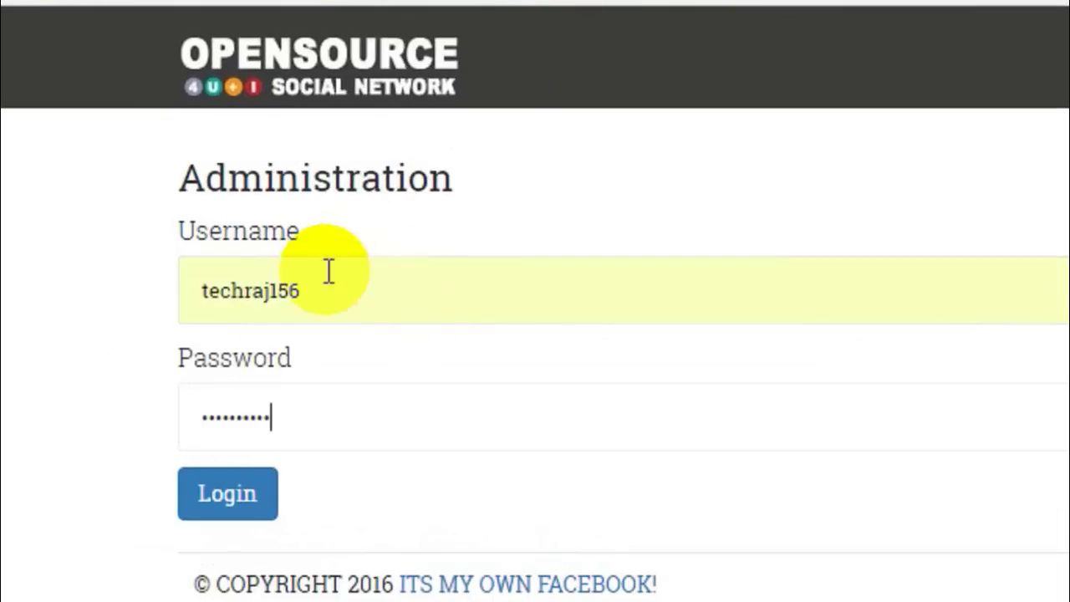
click(232, 506)
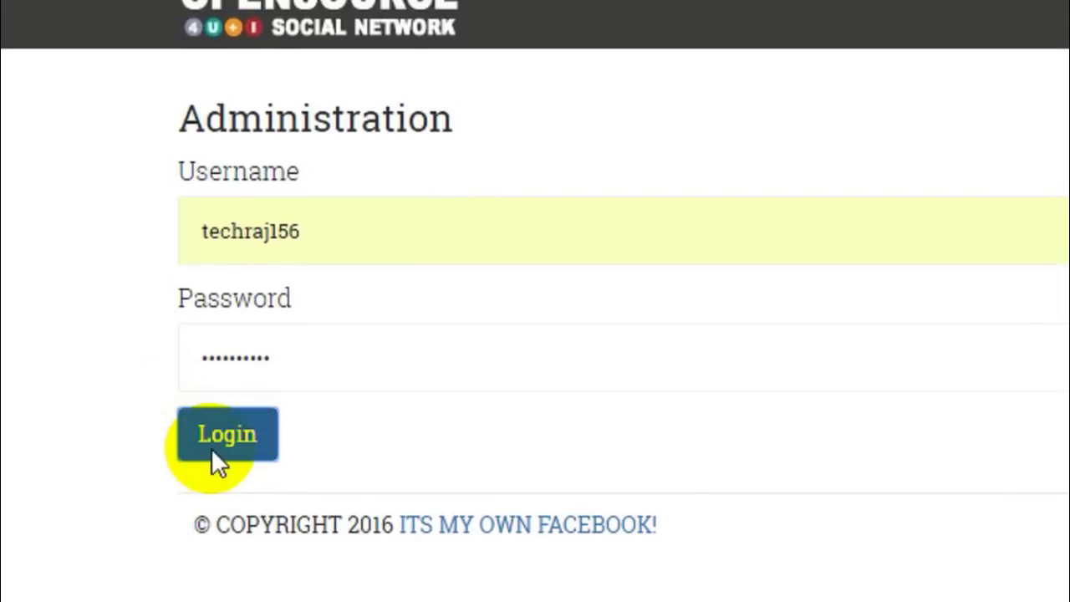
click(211, 448)
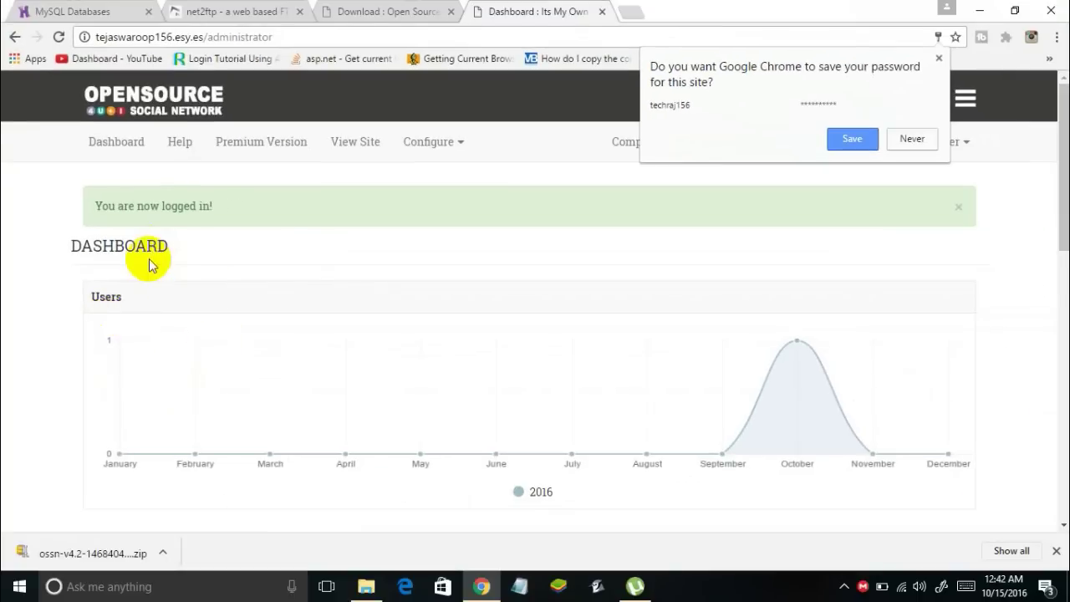
In a new tab, load the site's .esy.es address to show its home news feed
click(631, 12)
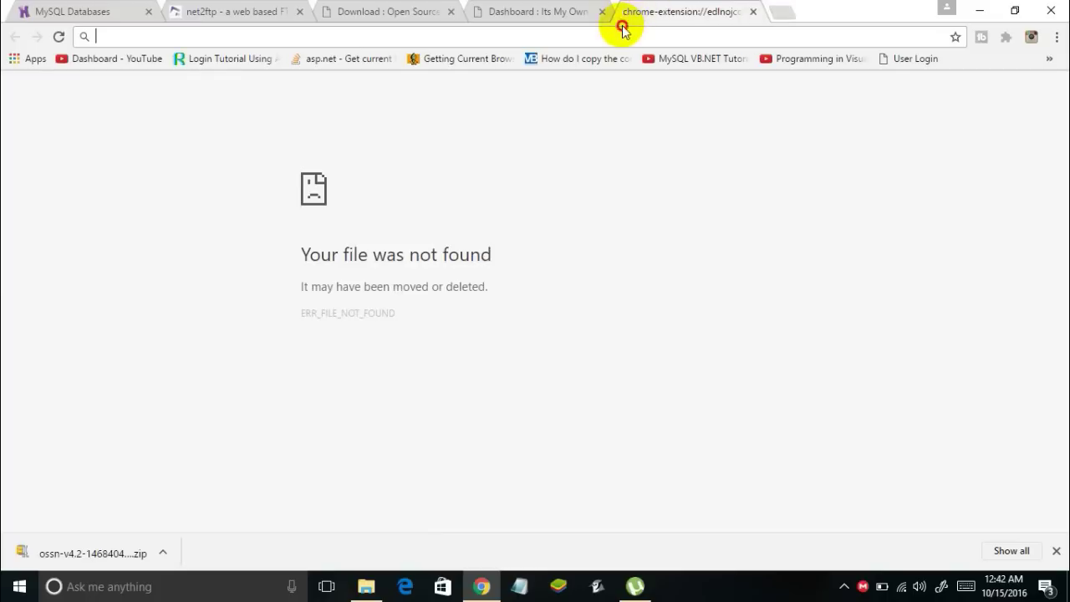
text(t)
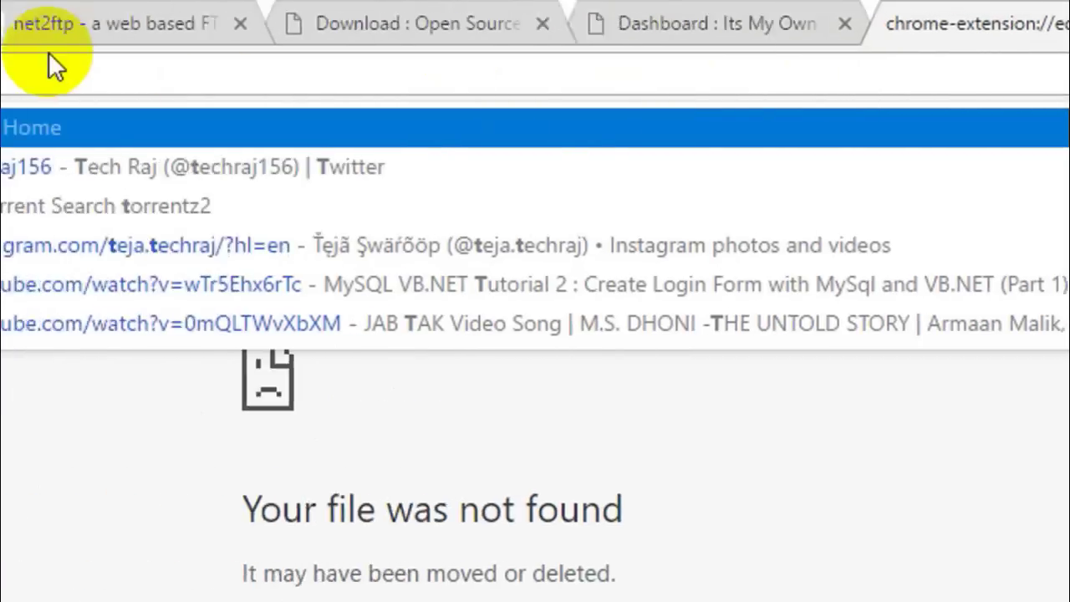
text(es)
key(BackSpace)
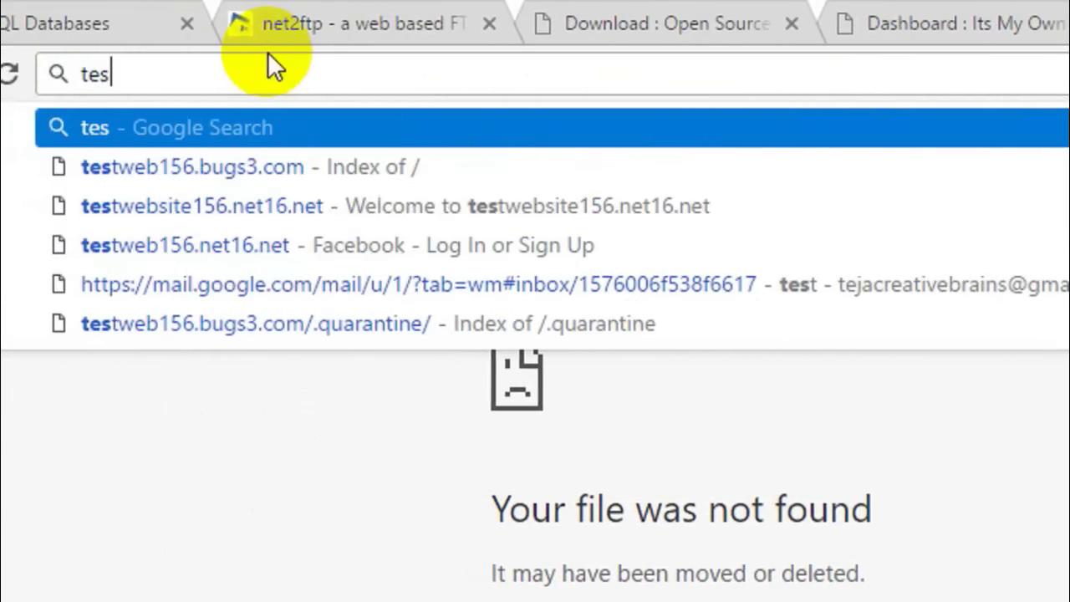
text(jaswa)
key(BackSpace)
key(BackSpace)
key(BackSpace)
key(BackSpace)
key(BackSpace)
key(BackSpace)
text(jaswa)
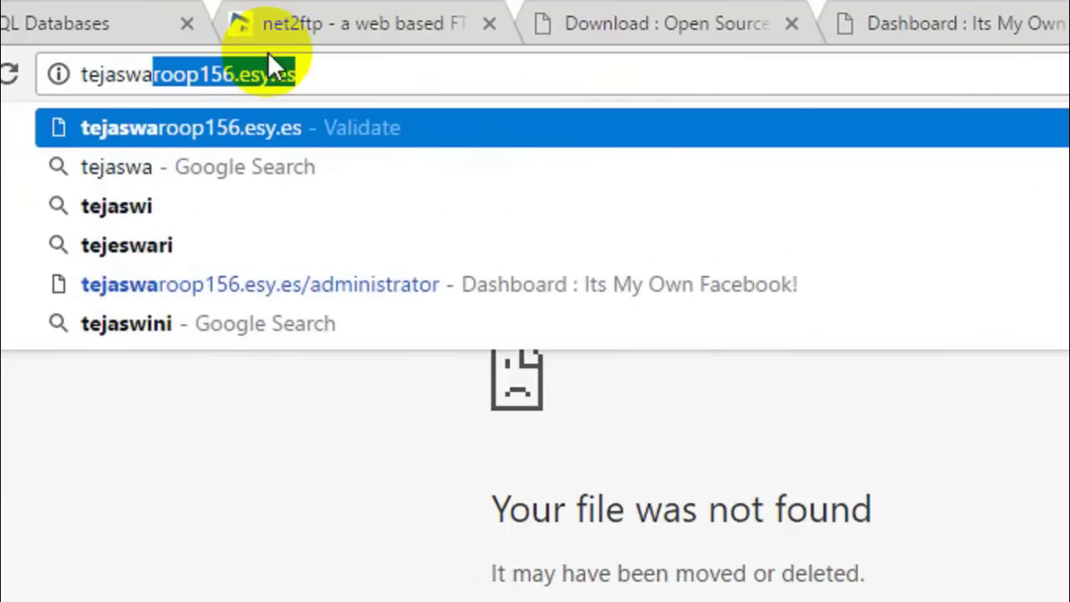
key(End)
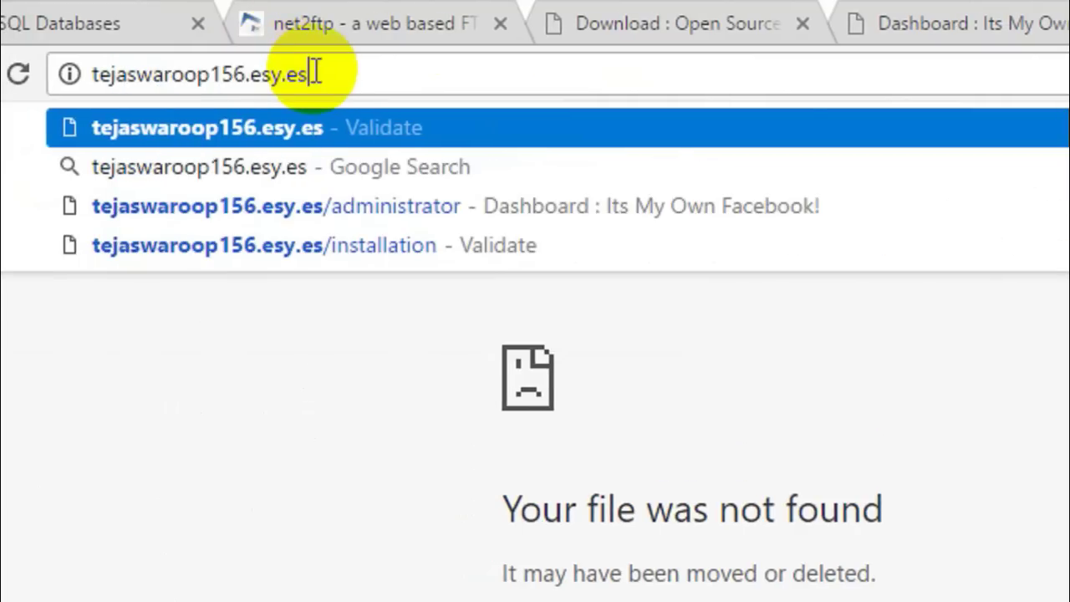
key(Return)
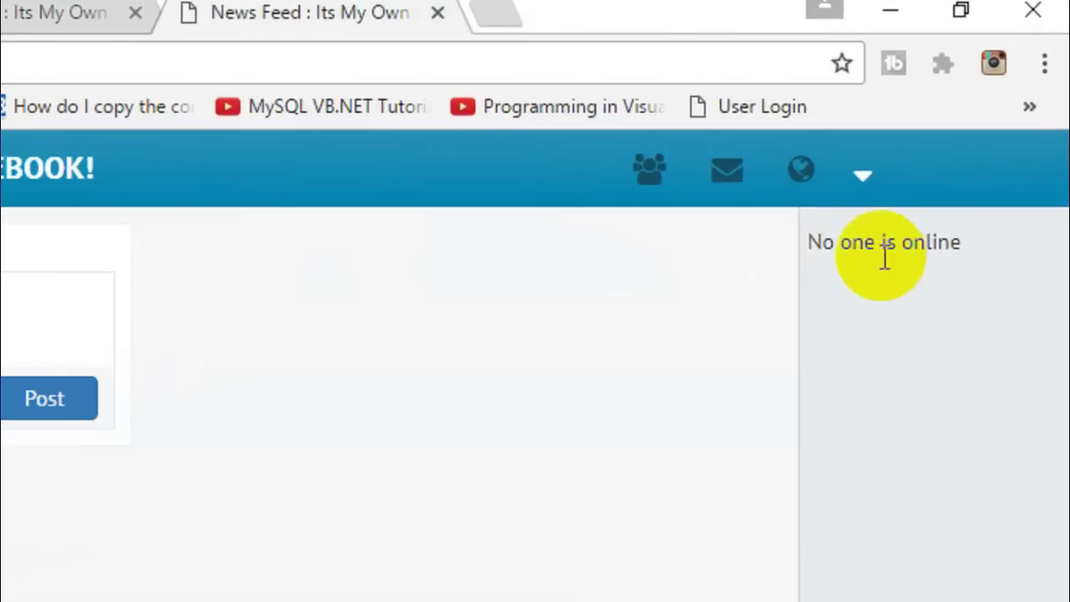
Log out of the admin account through the header's account dropdown
drag(938, 126, 950, 127)
drag(828, 242, 970, 241)
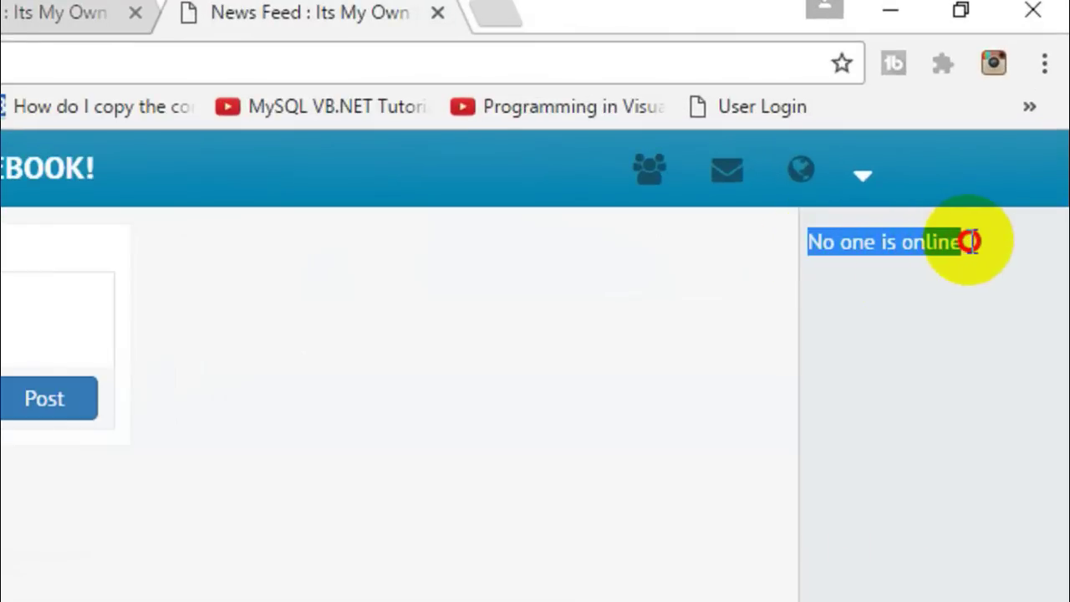
click(970, 240)
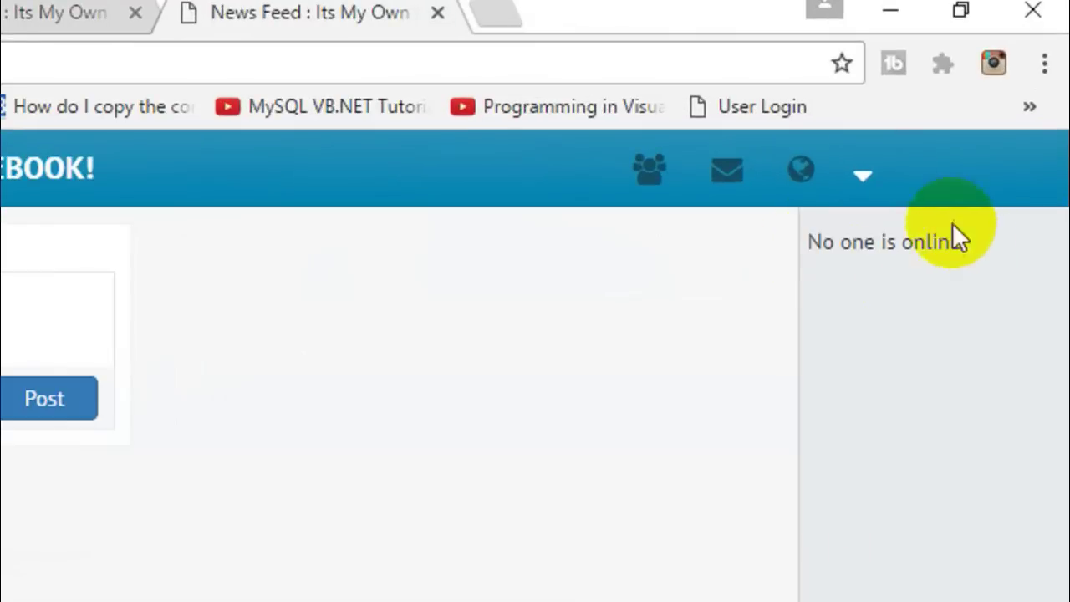
click(863, 180)
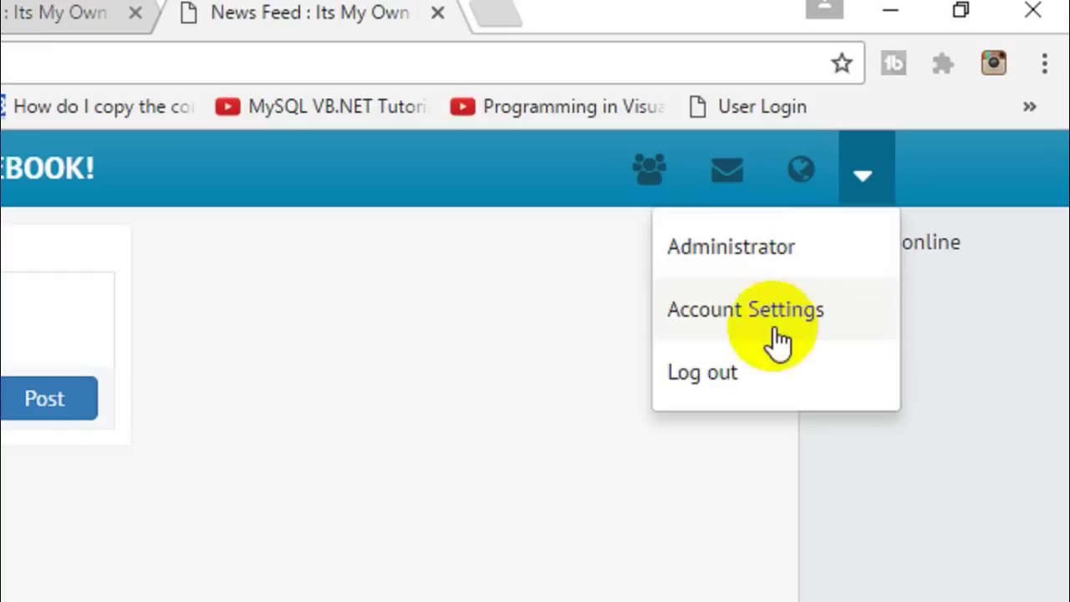
click(718, 380)
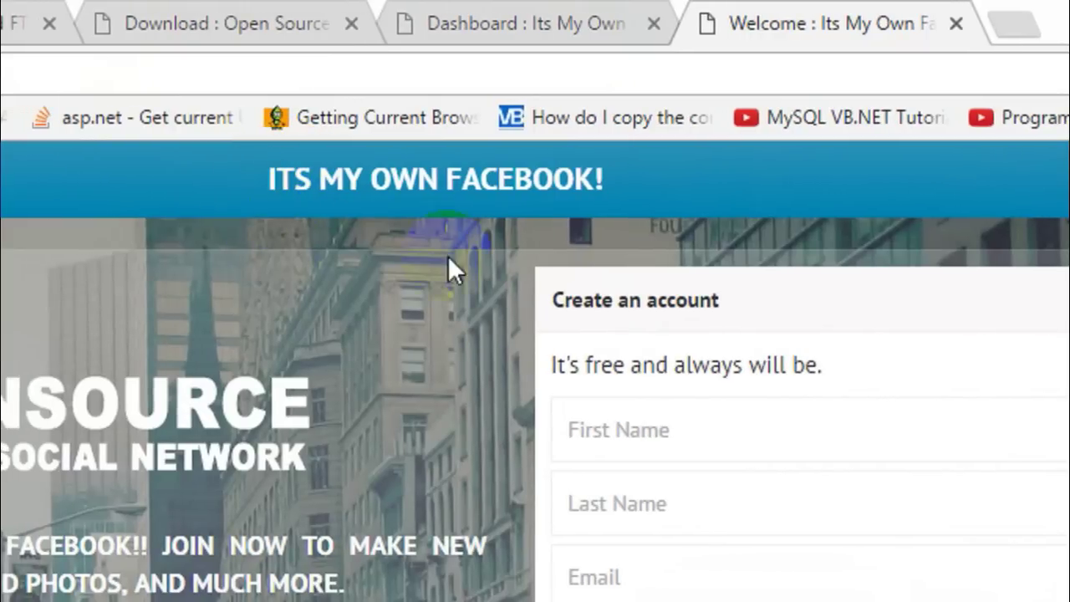
Fill in the new user's first and last name, email twice, username and password
click(719, 437)
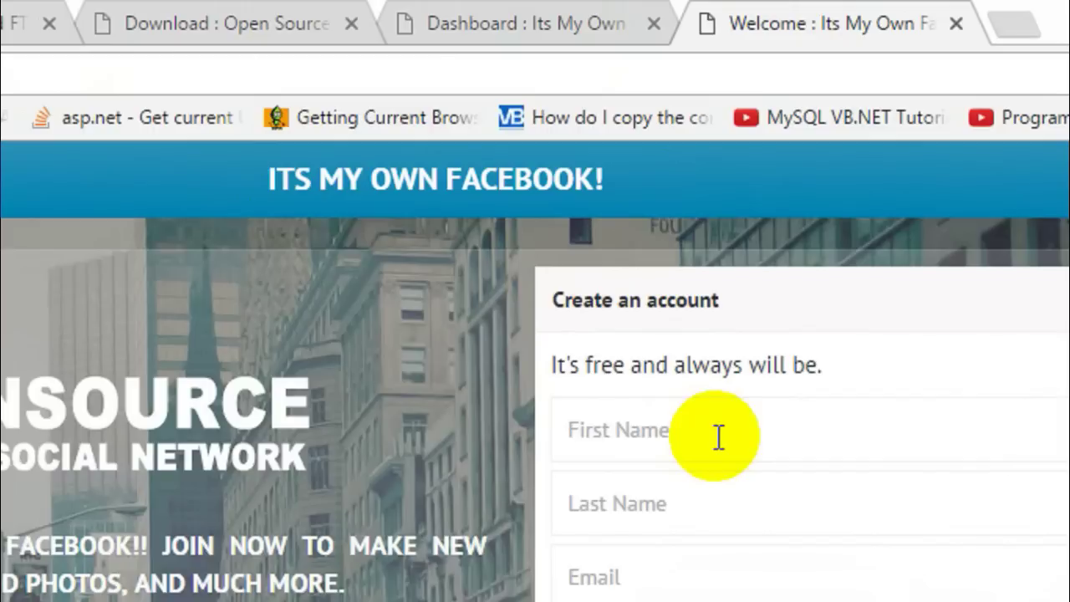
text(Teja)
key(Tab)
text(Swaroop 2)
key(Tab)
key(Tab)
key(Tab)
text(teja156)
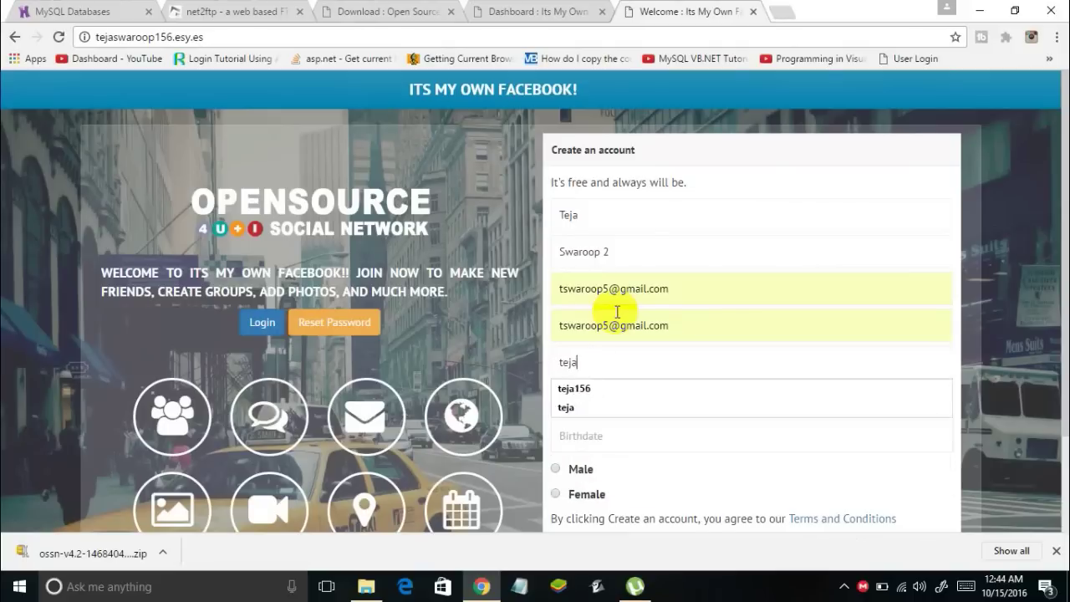
key(Tab)
key(Tab)
Set a March 2000 birthdate and Male gender, then submit the account registration
click(617, 234)
click(602, 296)
click(676, 235)
click(674, 296)
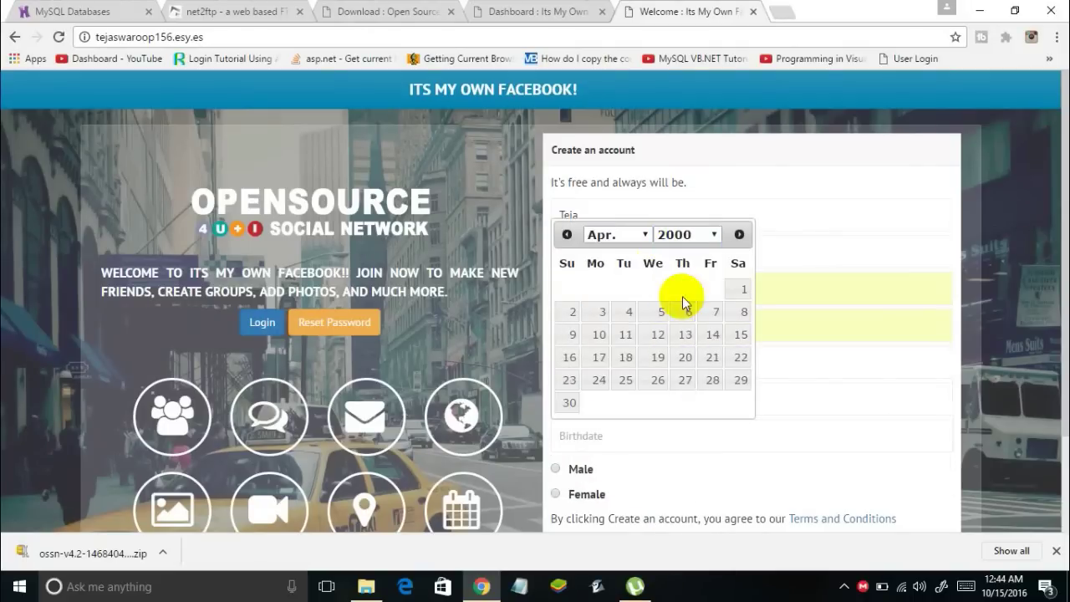
click(597, 378)
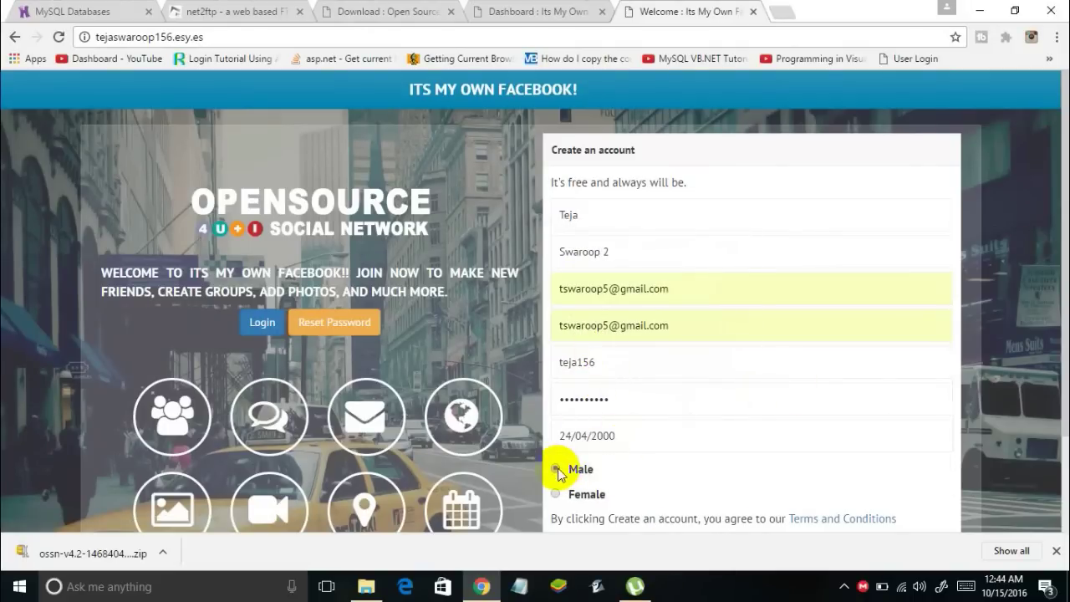
click(556, 469)
scroll(556, 470, down, 1)
click(580, 358)
click(617, 157)
click(602, 204)
scroll(609, 430, down, 1)
click(610, 430)
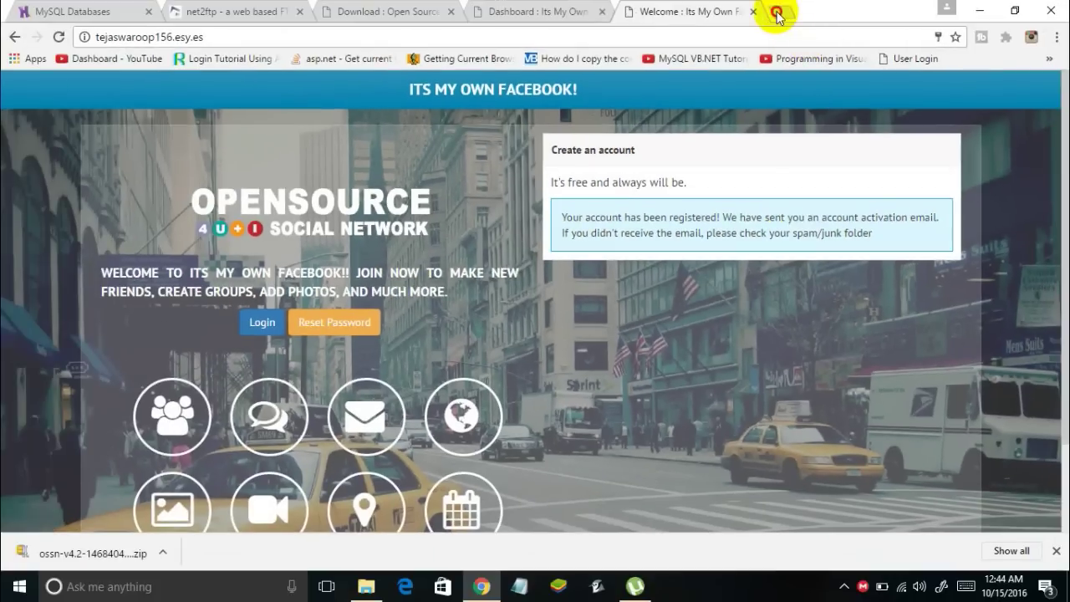
click(776, 12)
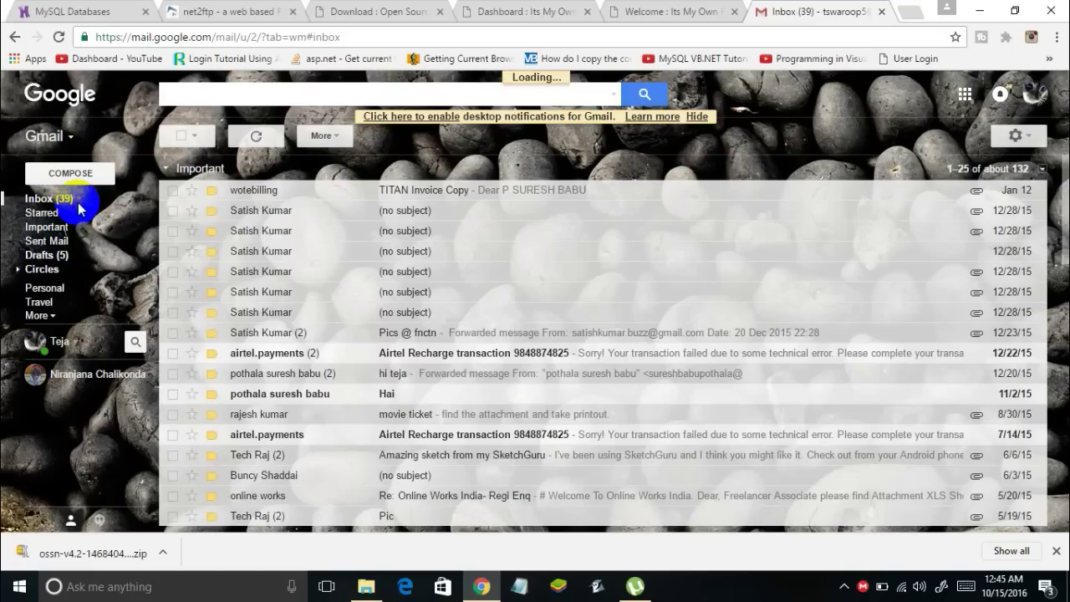
Open the 'Its My Own Facebook!' email in the Gmail inbox and follow its activation link
click(81, 210)
scroll(288, 400, down, 4)
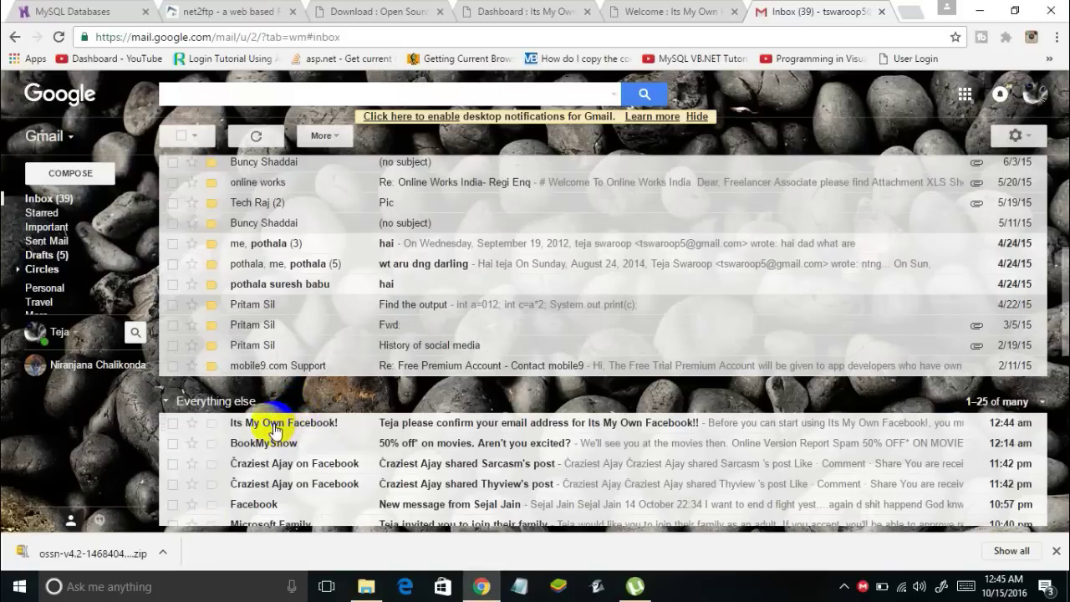
click(274, 425)
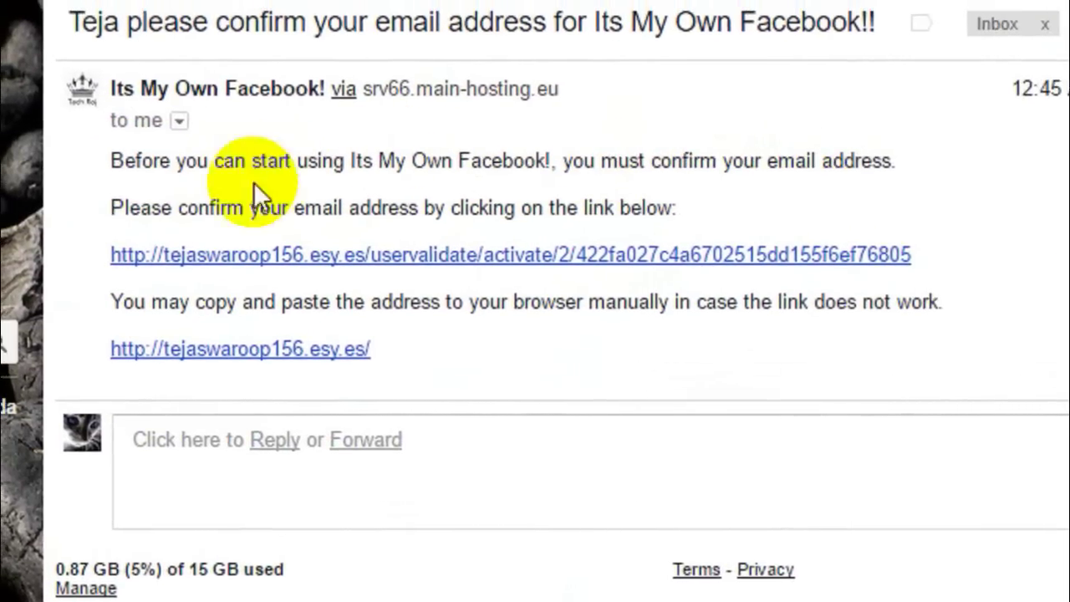
drag(110, 207, 502, 215)
drag(660, 215, 741, 204)
click(743, 231)
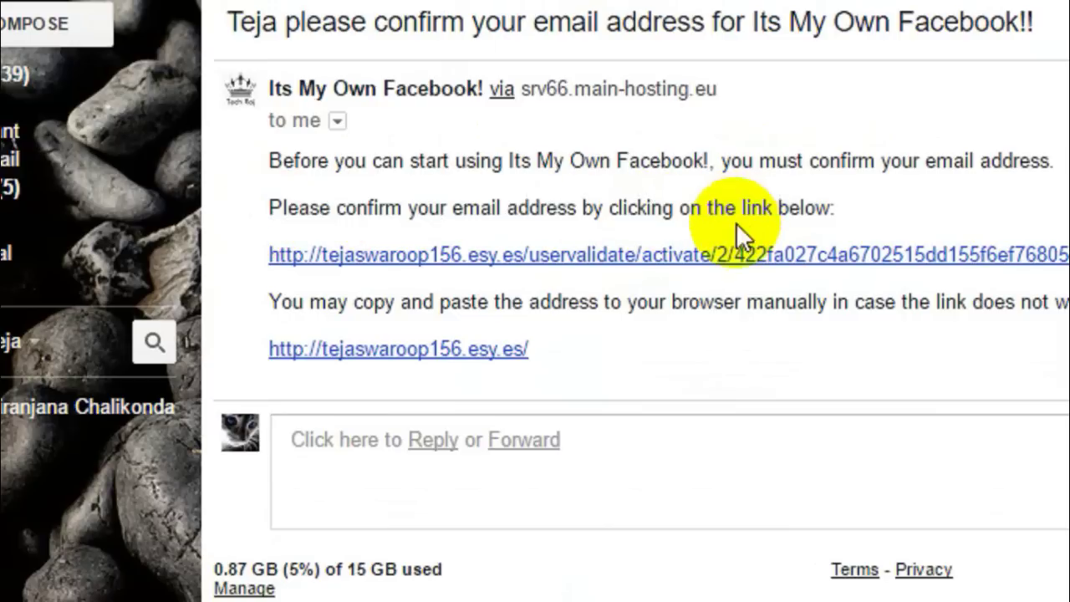
click(726, 256)
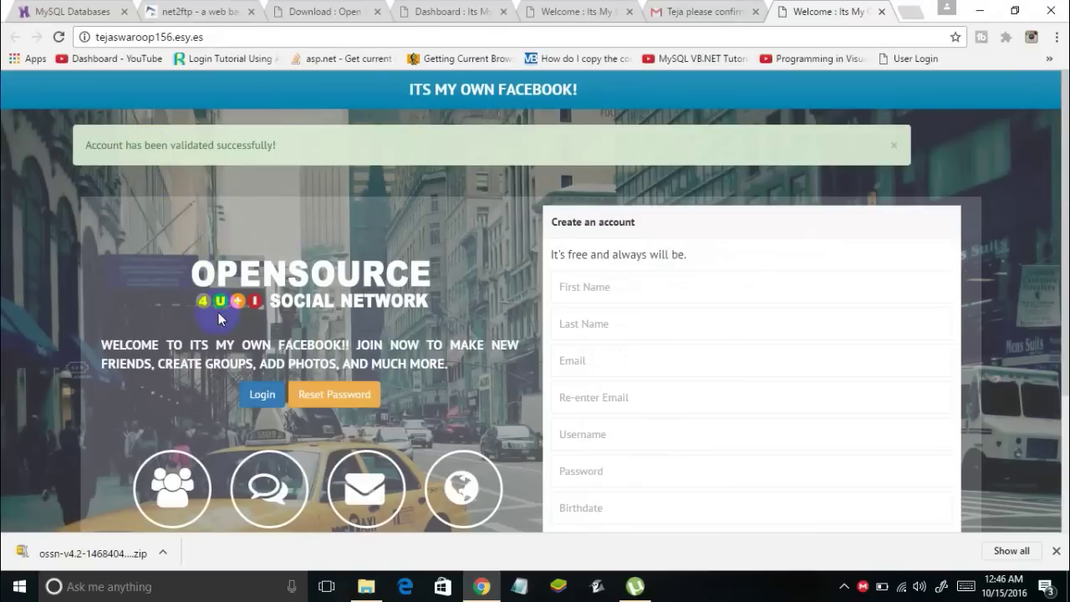
Go to the site's Login page and sign in with the new member's username and password
click(264, 398)
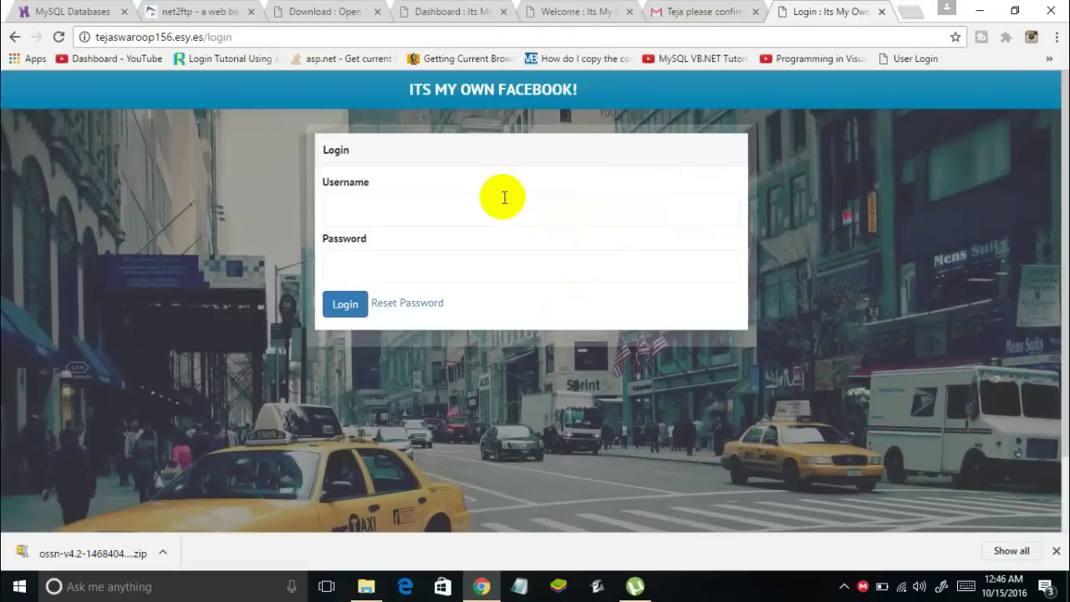
click(501, 201)
text(te)
key(Tab)
click(499, 207)
key(Down)
key(Tab)
key(Return)
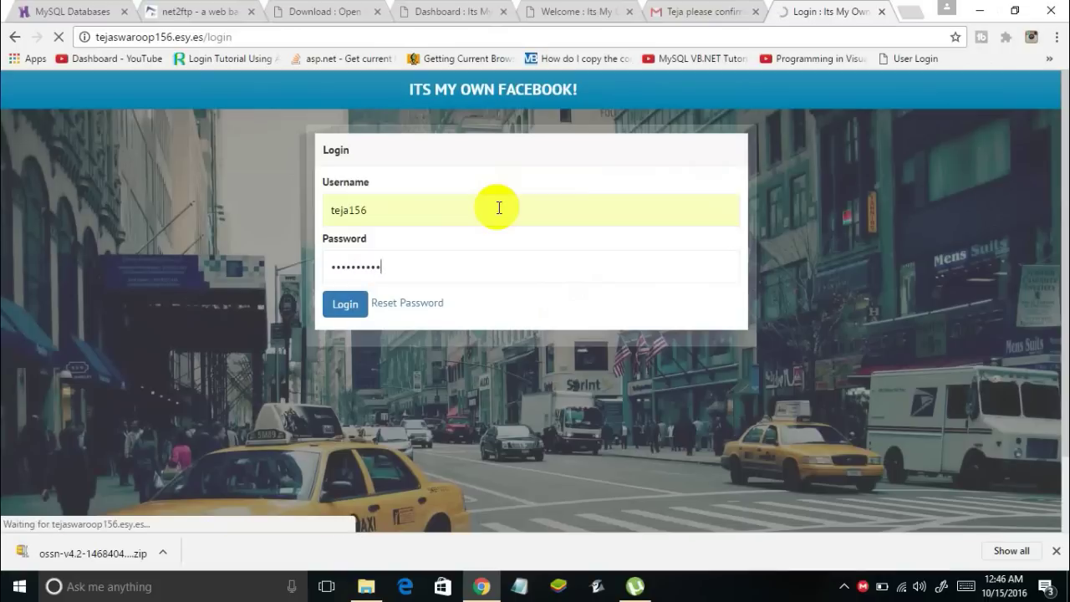